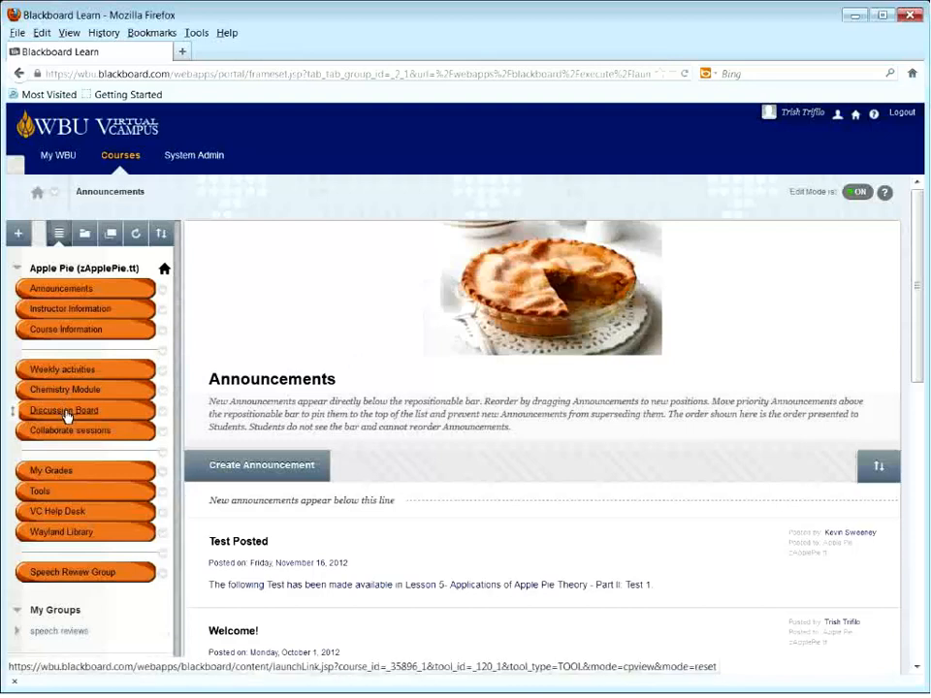
# Step: Open the Apple Pie course's Discussion Board page
pyautogui.click(66, 414)
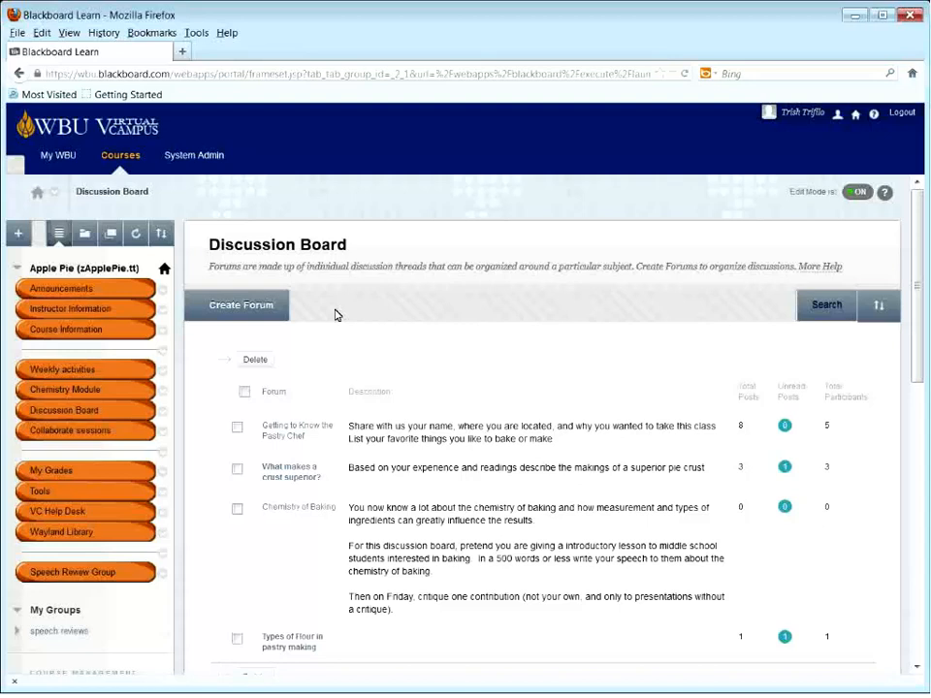
pyautogui.click(104, 469)
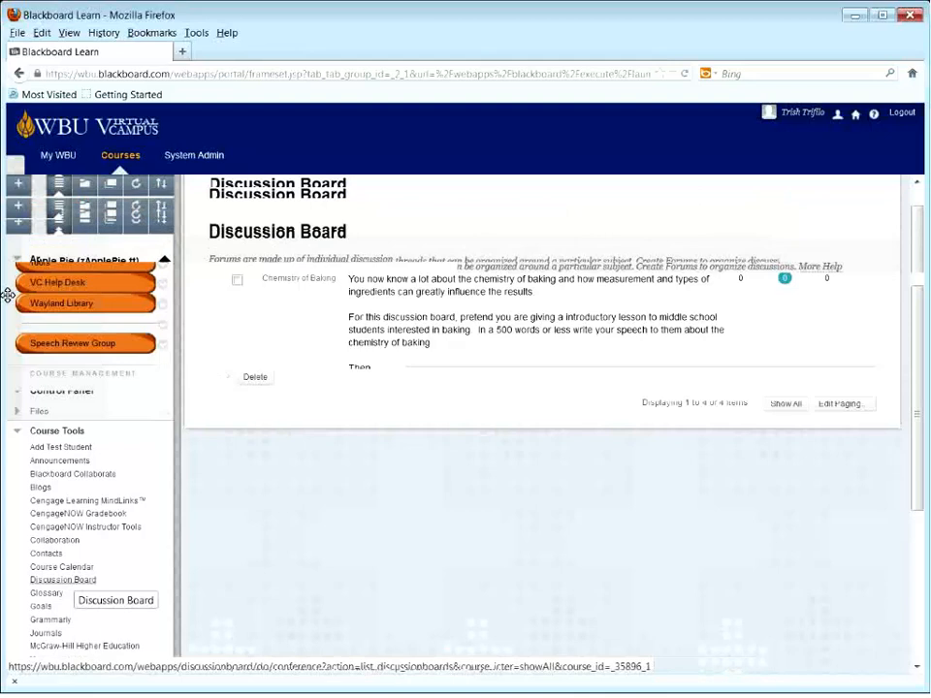
pyautogui.click(18, 235)
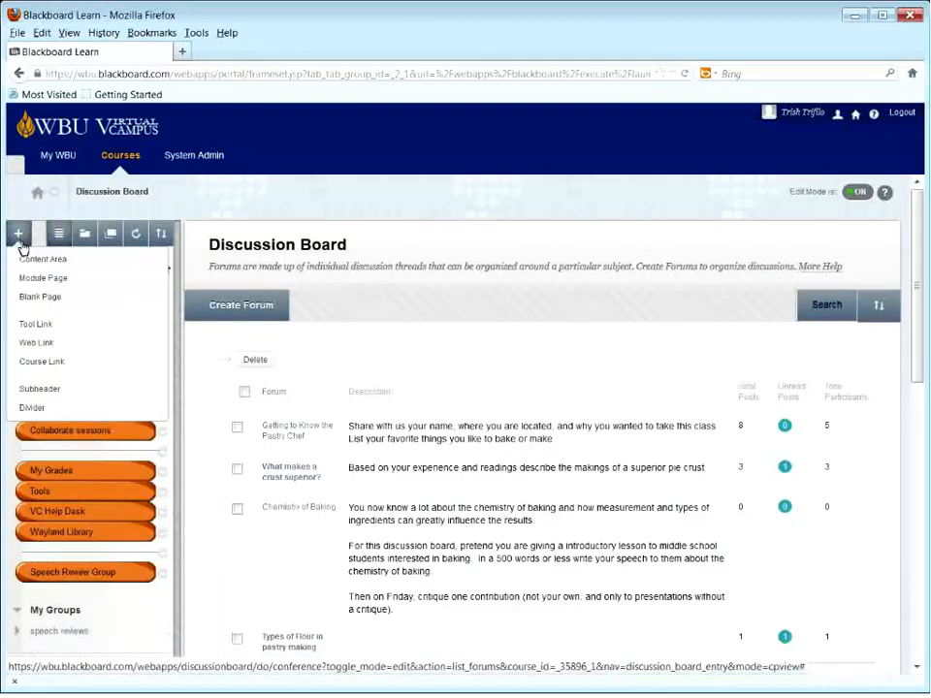
pyautogui.click(49, 327)
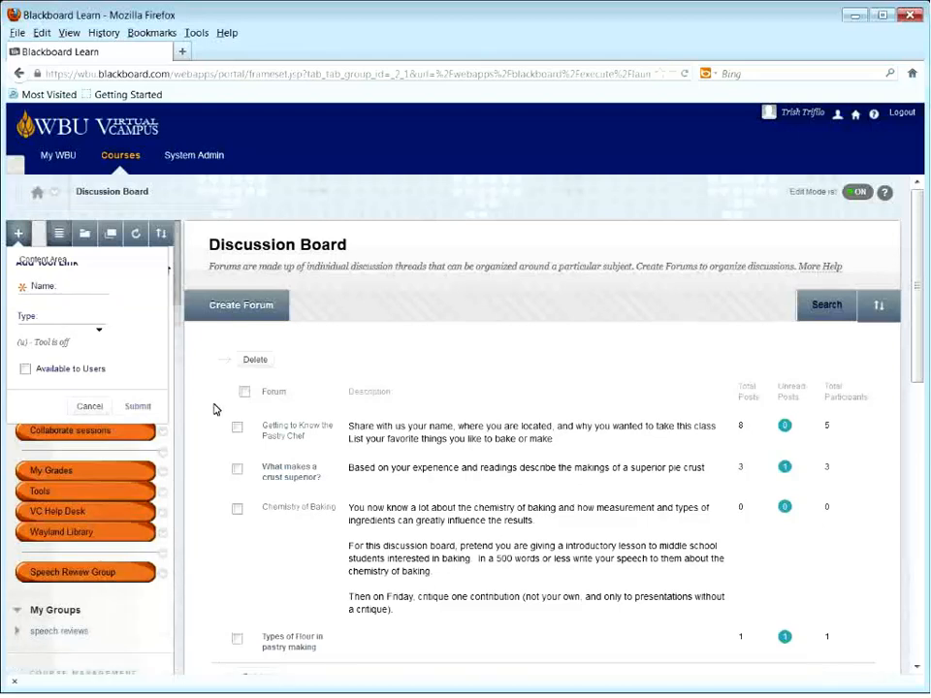
pyautogui.click(238, 304)
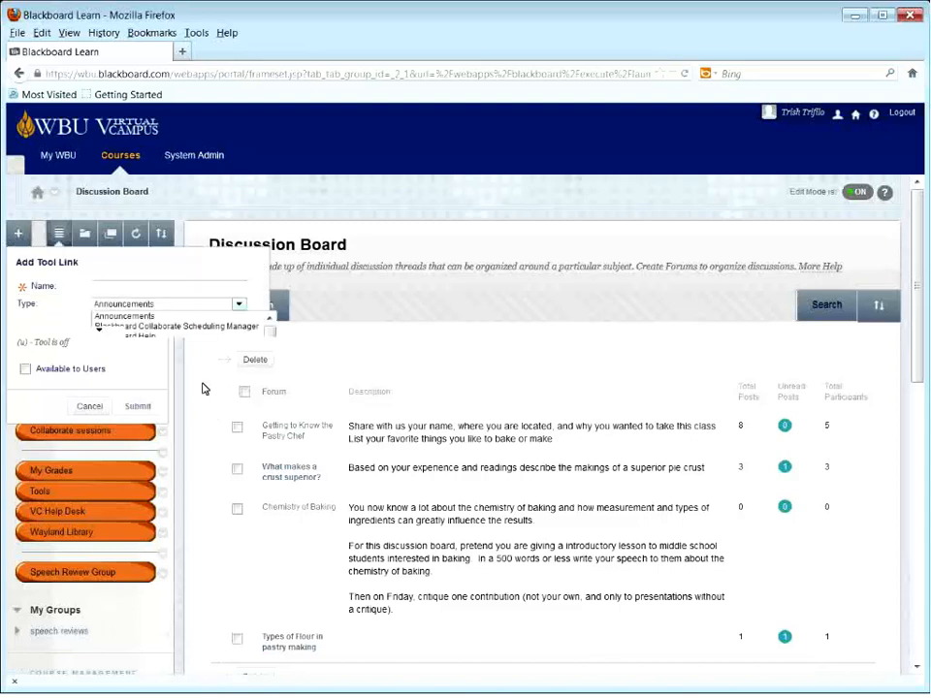
pyautogui.click(204, 388)
pyautogui.click(108, 289)
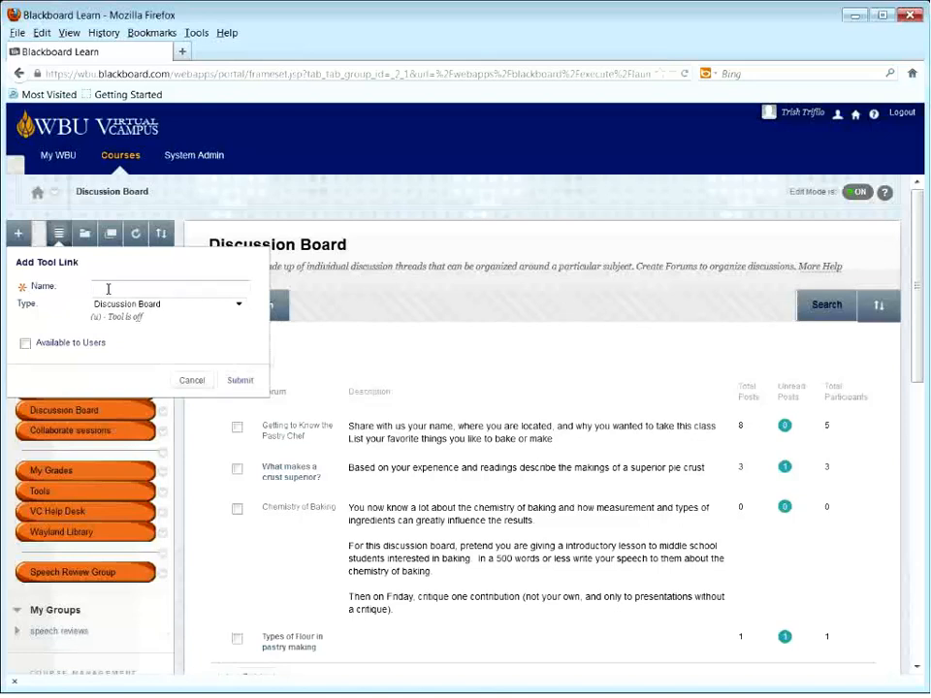
pyautogui.click(26, 345)
pyautogui.click(192, 382)
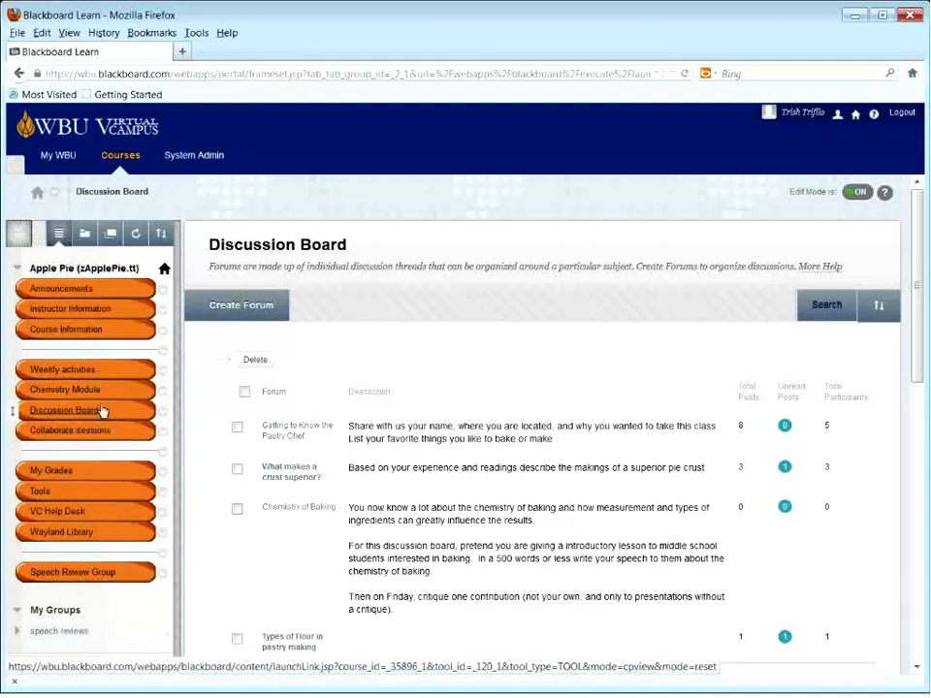
# Step: Start a new forum named "How to find the best filling" and enter "website" as its description
pyautogui.click(250, 306)
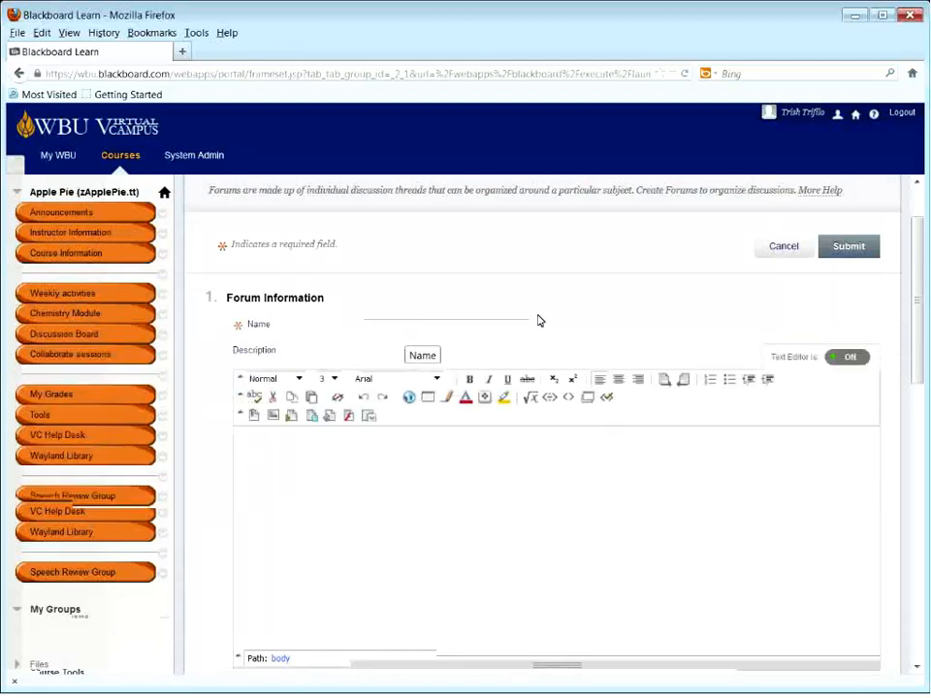
pyautogui.write('How to find the best')
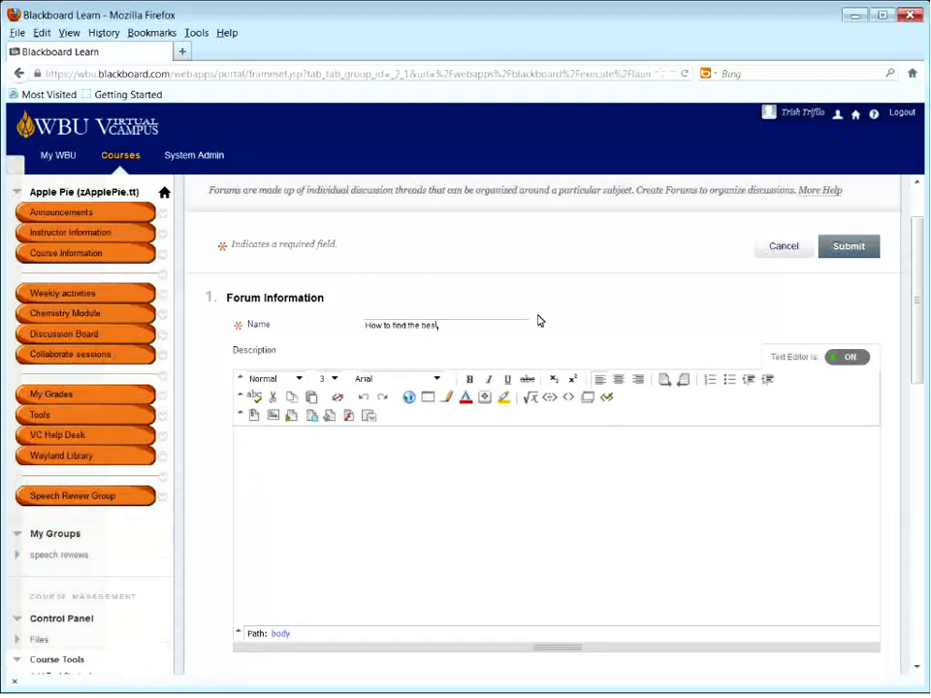
pyautogui.write(' filling')
pyautogui.click(282, 450)
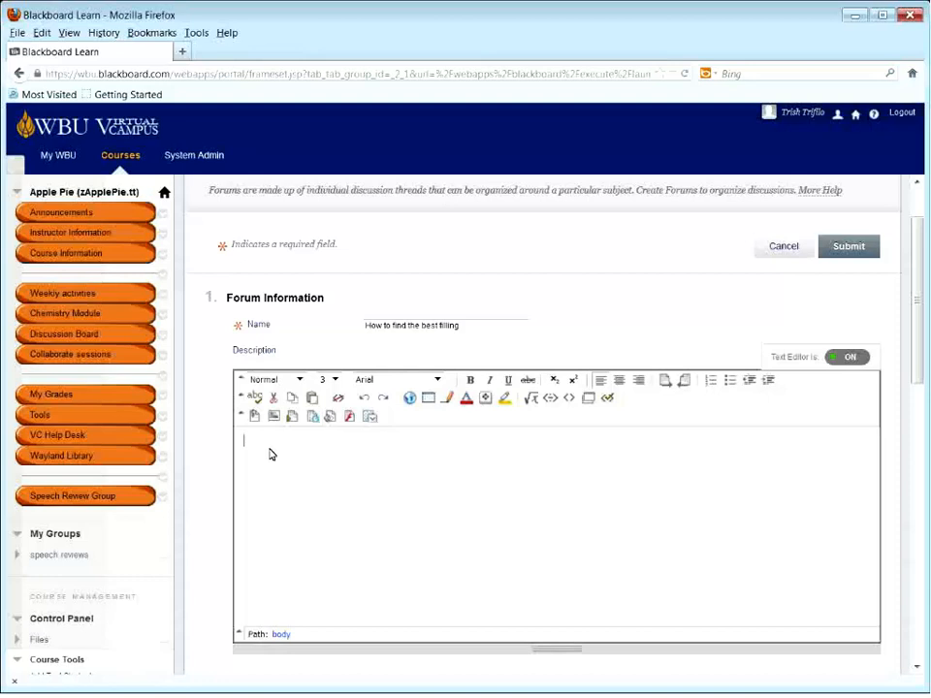
pyautogui.write('website')
pyautogui.moveTo(242, 442); pyautogui.dragTo(277, 441)
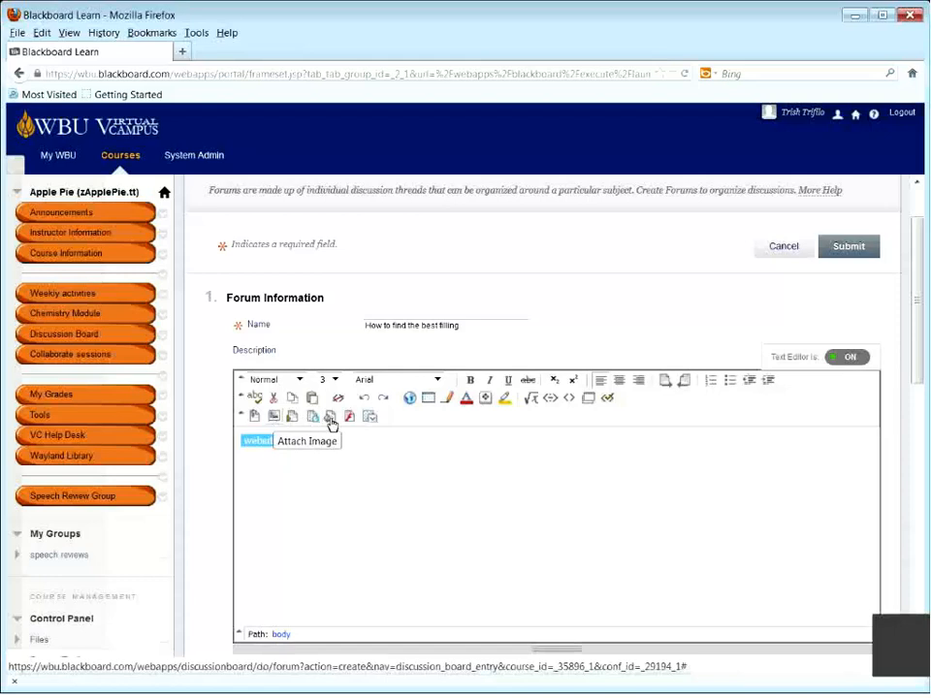
pyautogui.click(370, 465)
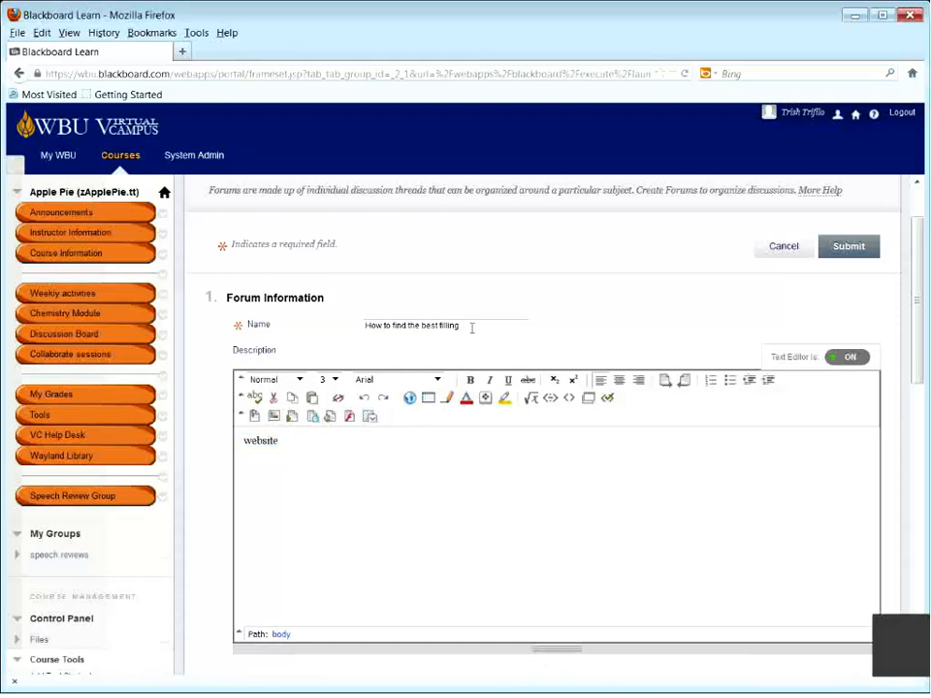
pyautogui.scroll(-5, 402, 500)
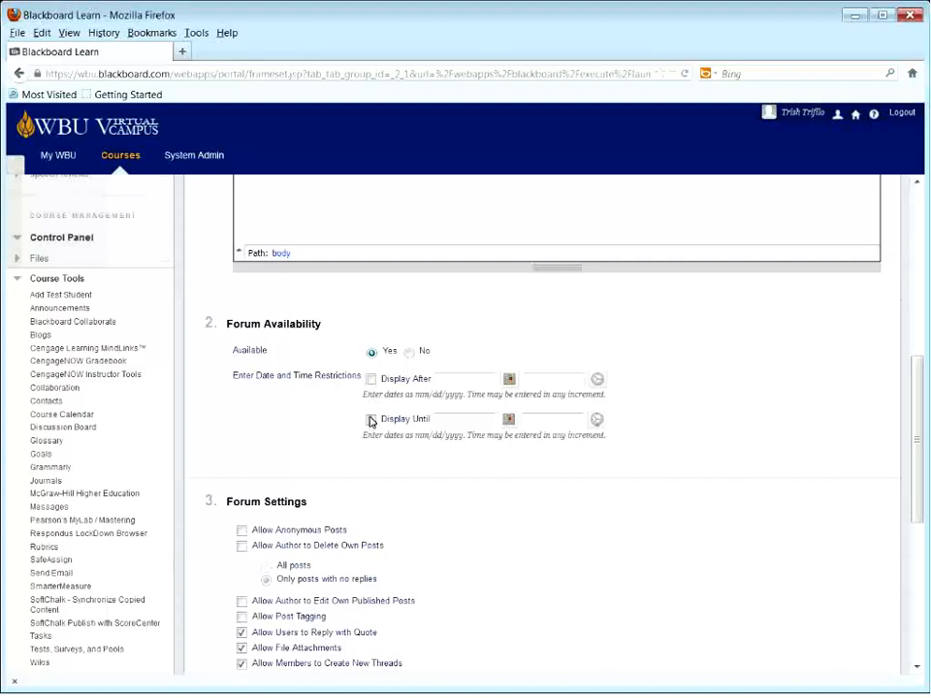
pyautogui.click(371, 378)
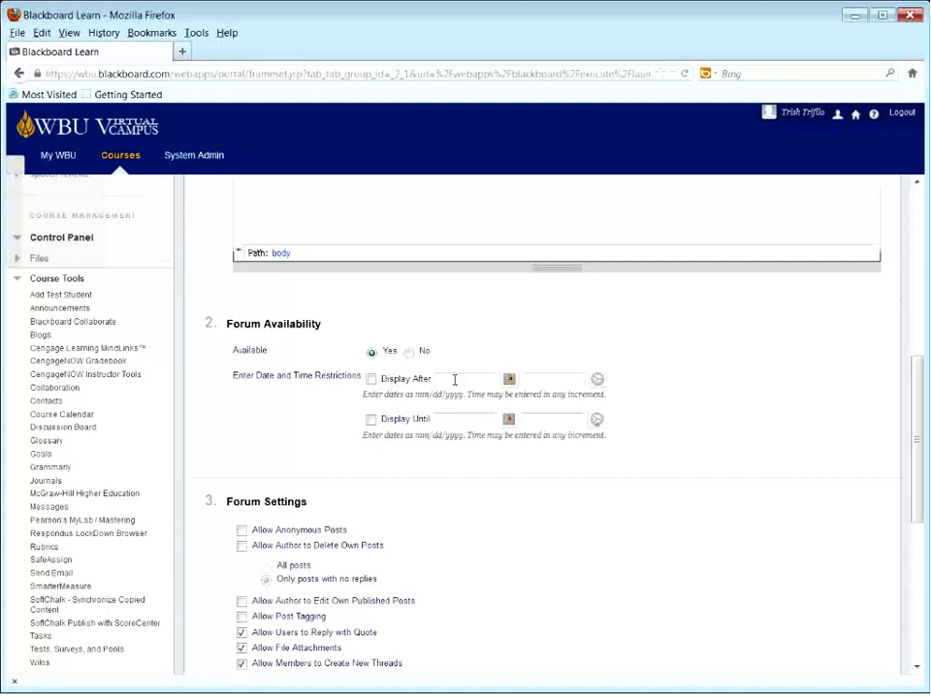
pyautogui.click(510, 382)
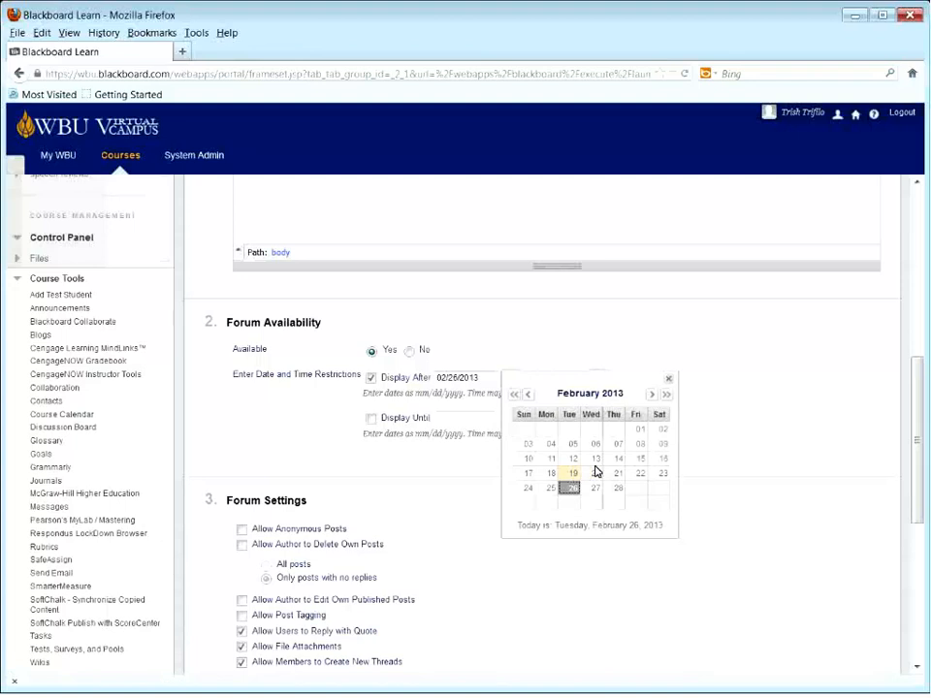
pyautogui.click(670, 381)
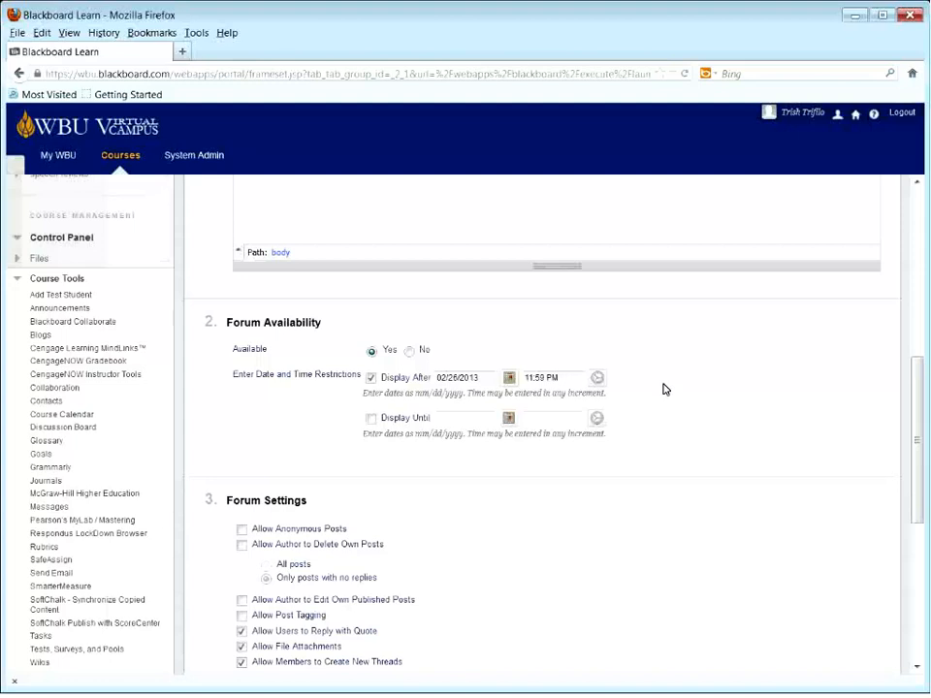
pyautogui.click(371, 378)
# Step: Allow authors to edit their own published posts in the forum settings, leaving deletion of own posts disallowed
pyautogui.scroll(-3, 484, 529)
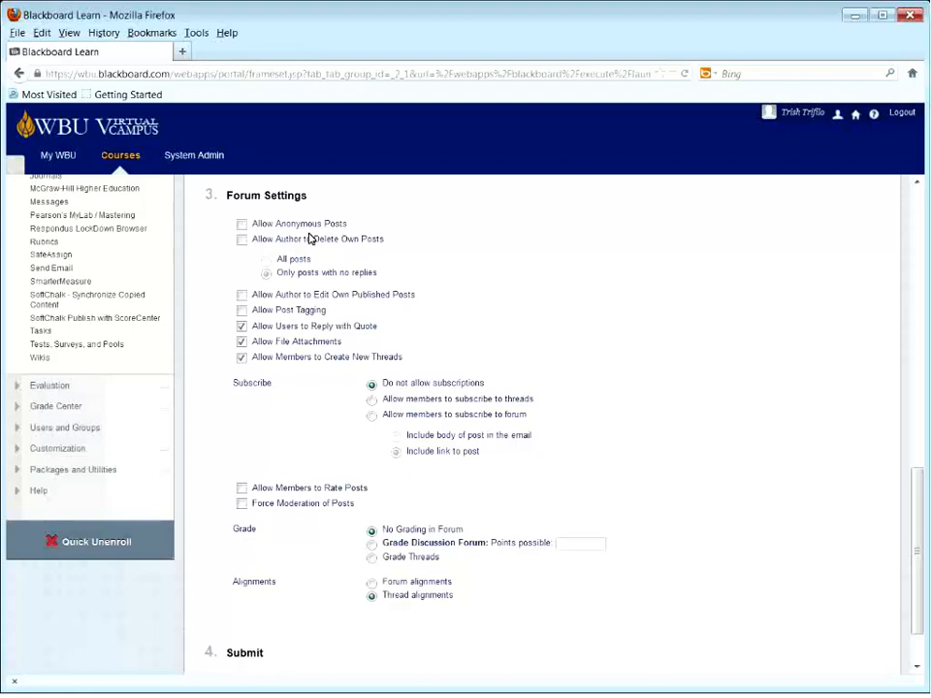
pyautogui.click(242, 241)
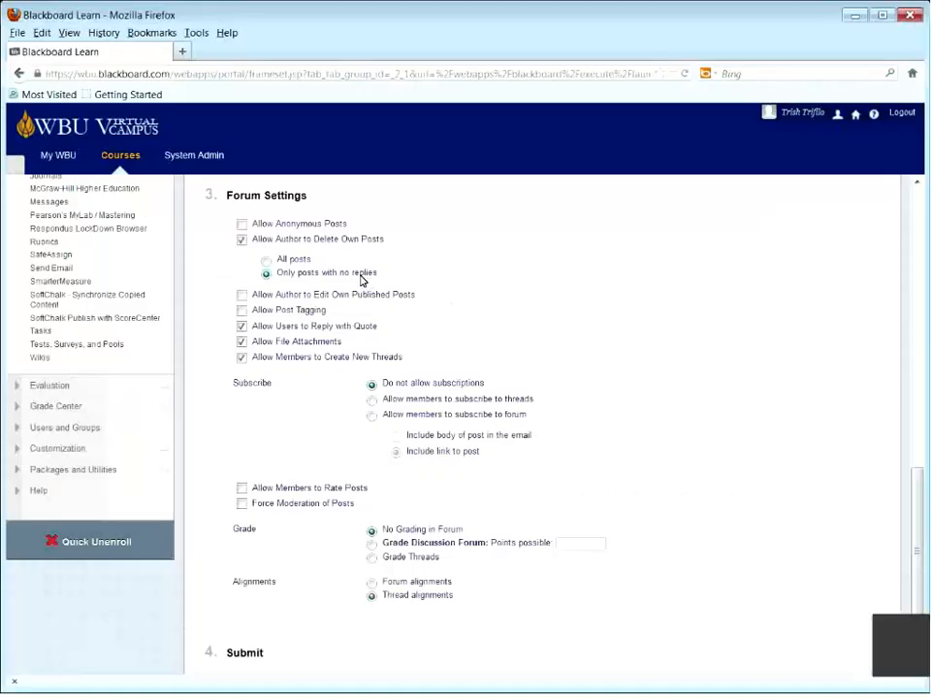
pyautogui.click(244, 242)
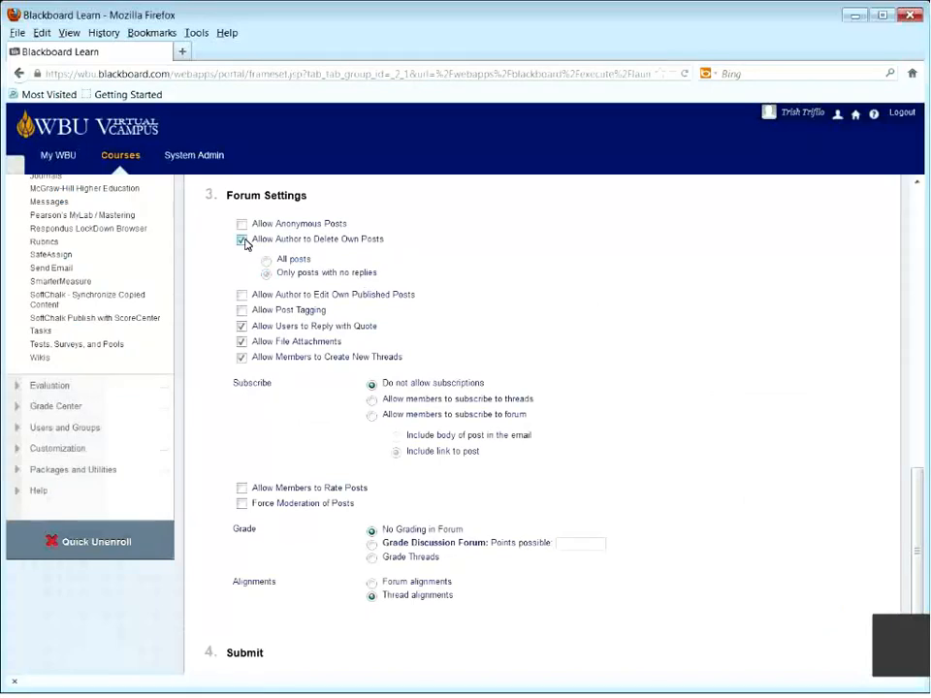
pyautogui.click(243, 296)
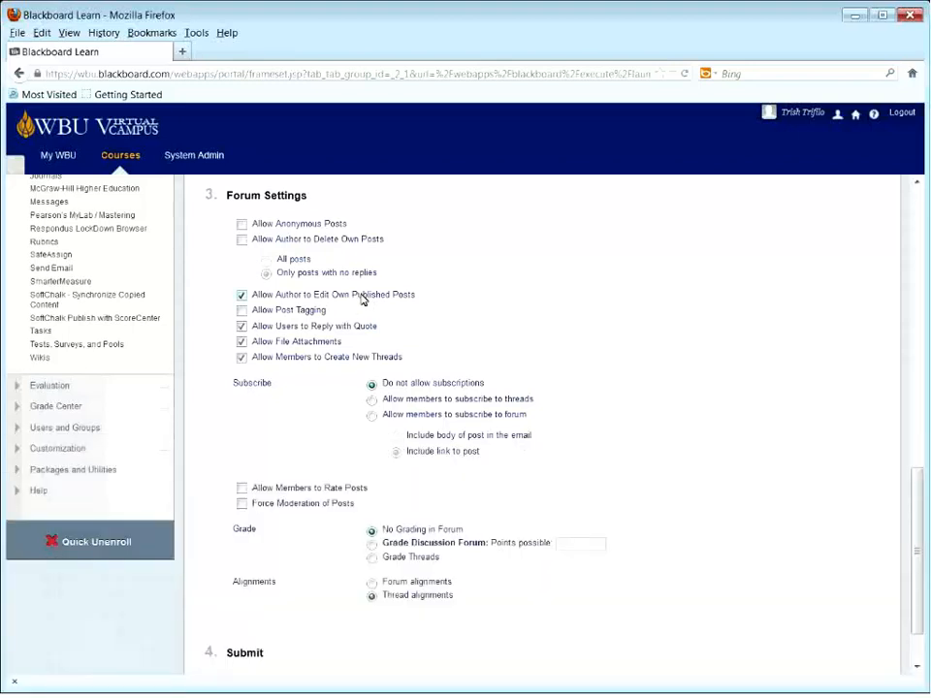
pyautogui.click(241, 295)
pyautogui.click(241, 296)
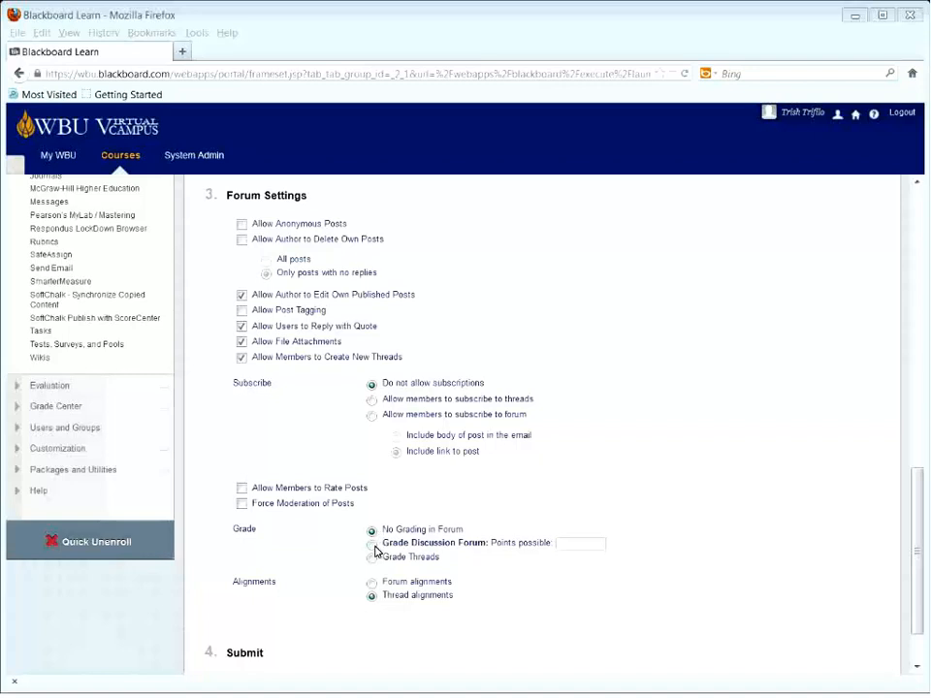
# Step: Turn on grading for the discussion forum with 12 points possible
pyautogui.click(372, 547)
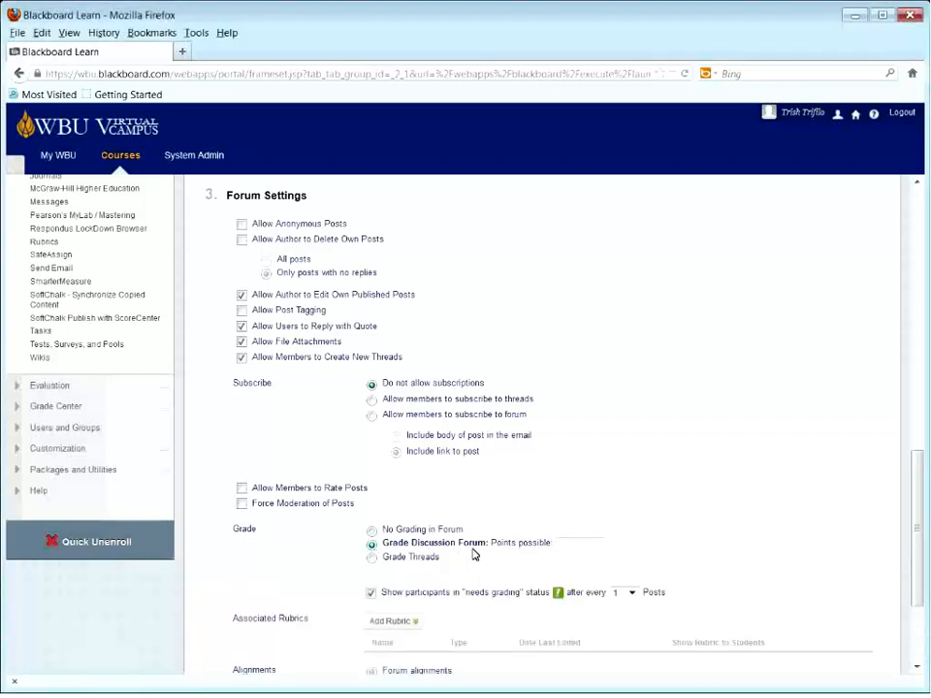
pyautogui.click(572, 545)
pyautogui.click(556, 542)
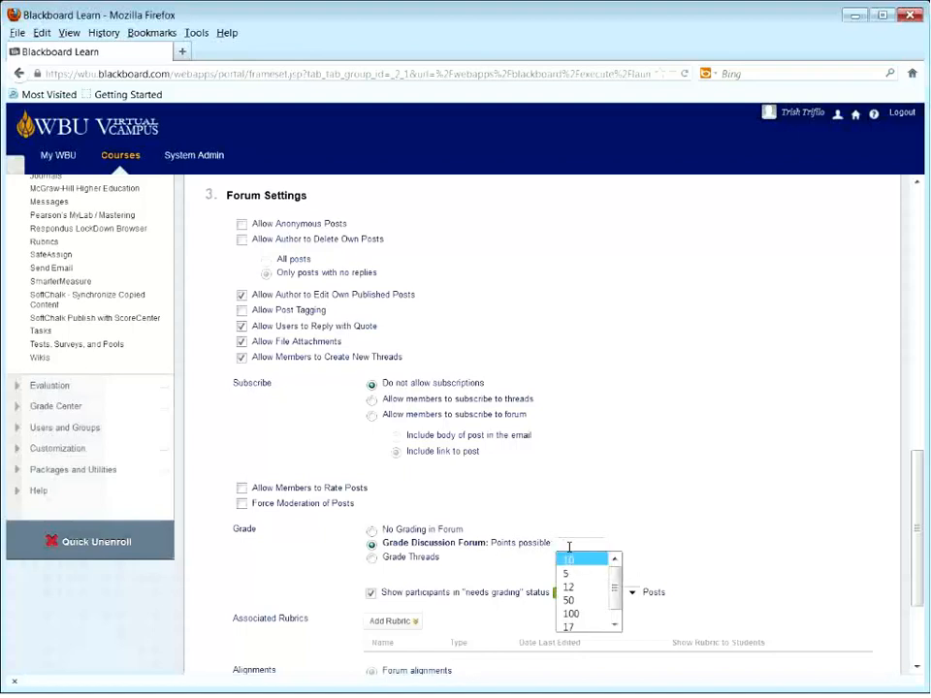
pyautogui.write('1')
pyautogui.click(568, 573)
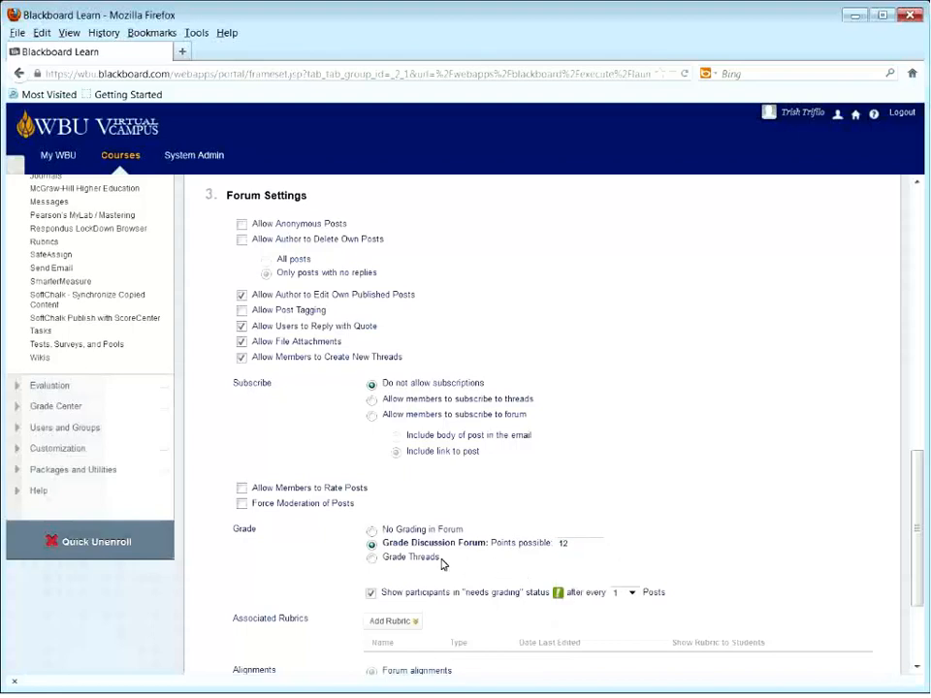
# Step: Associate the existing "example" rubric with the forum and show it to students with rubric scores
pyautogui.click(396, 623)
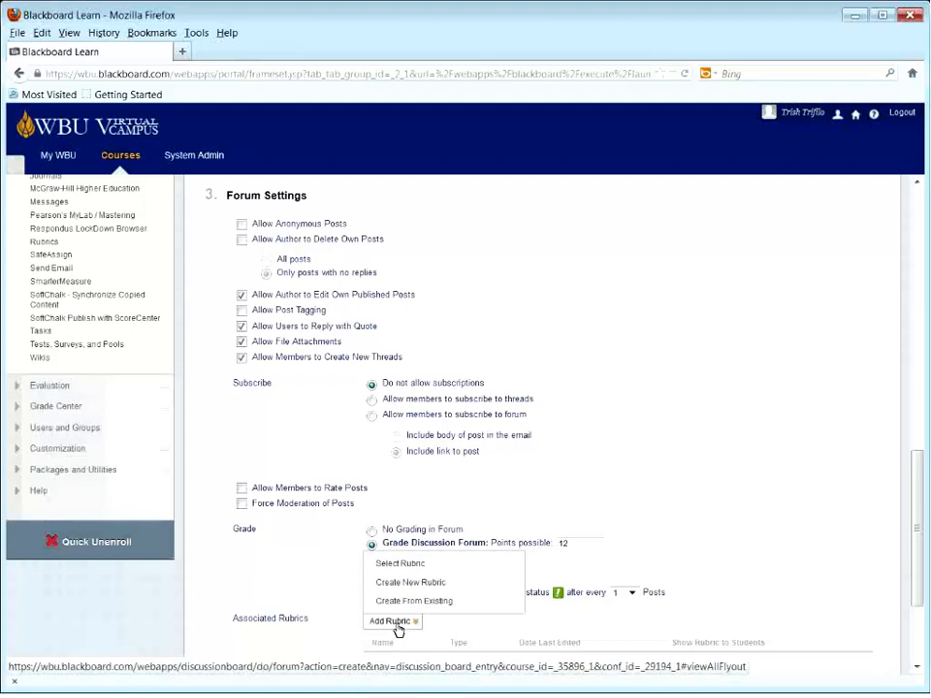
pyautogui.scroll(-1, 399, 629)
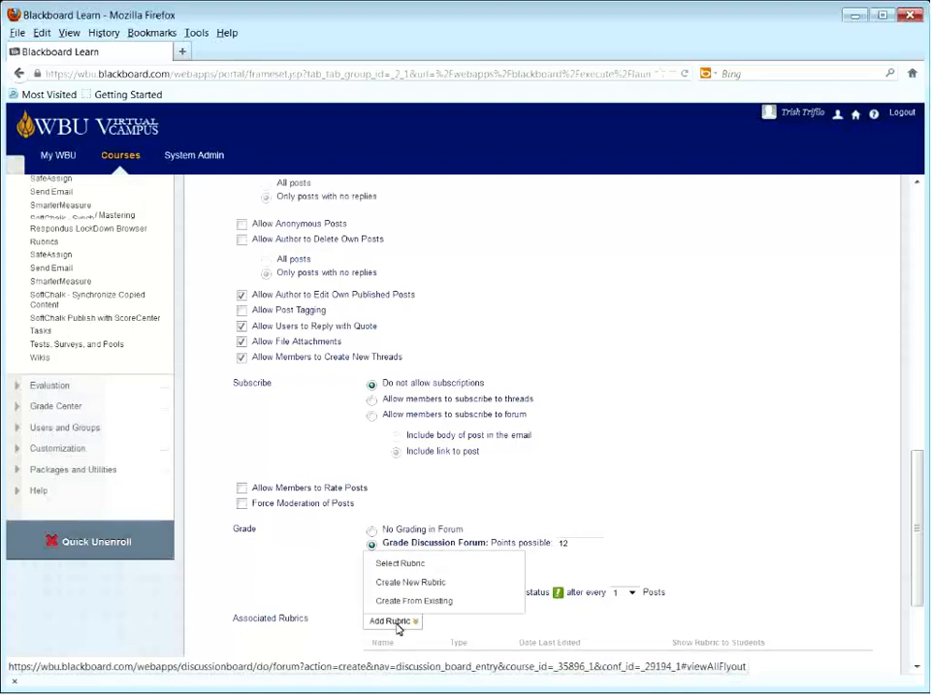
pyautogui.scroll(-1, 399, 629)
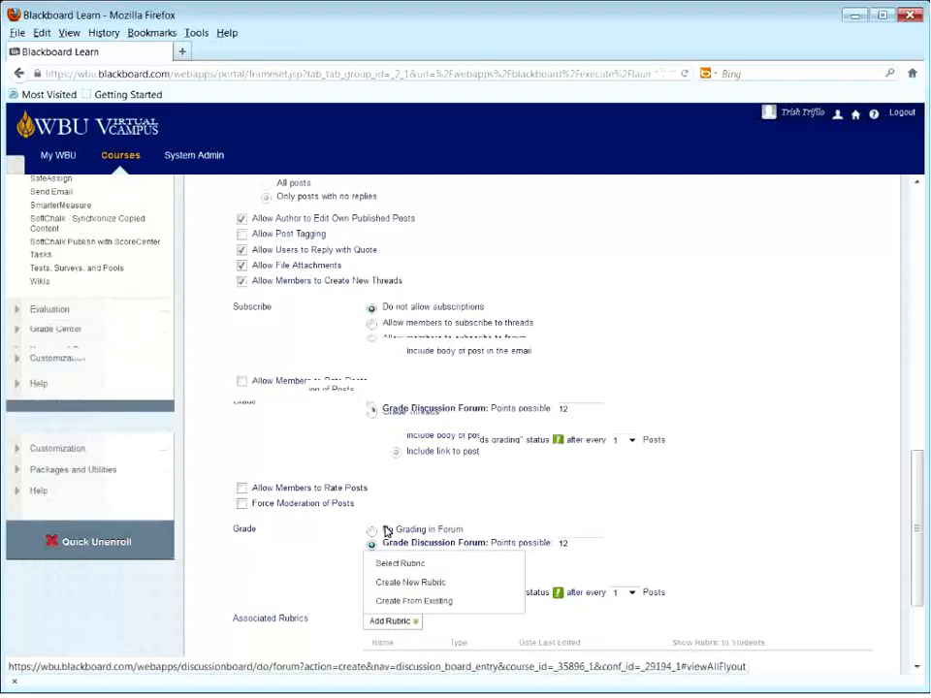
pyautogui.click(408, 496)
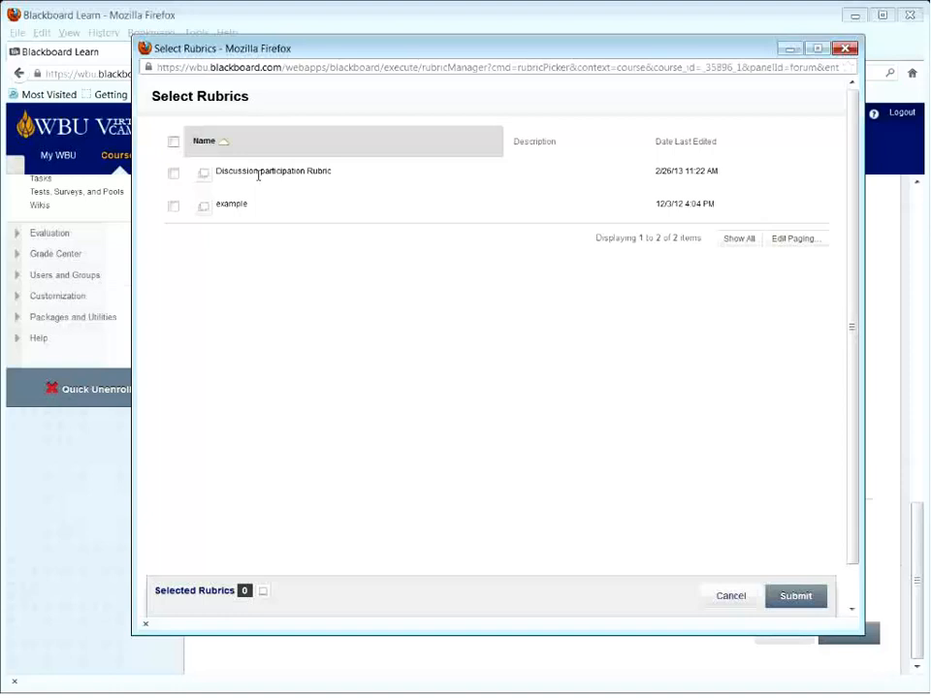
pyautogui.click(174, 208)
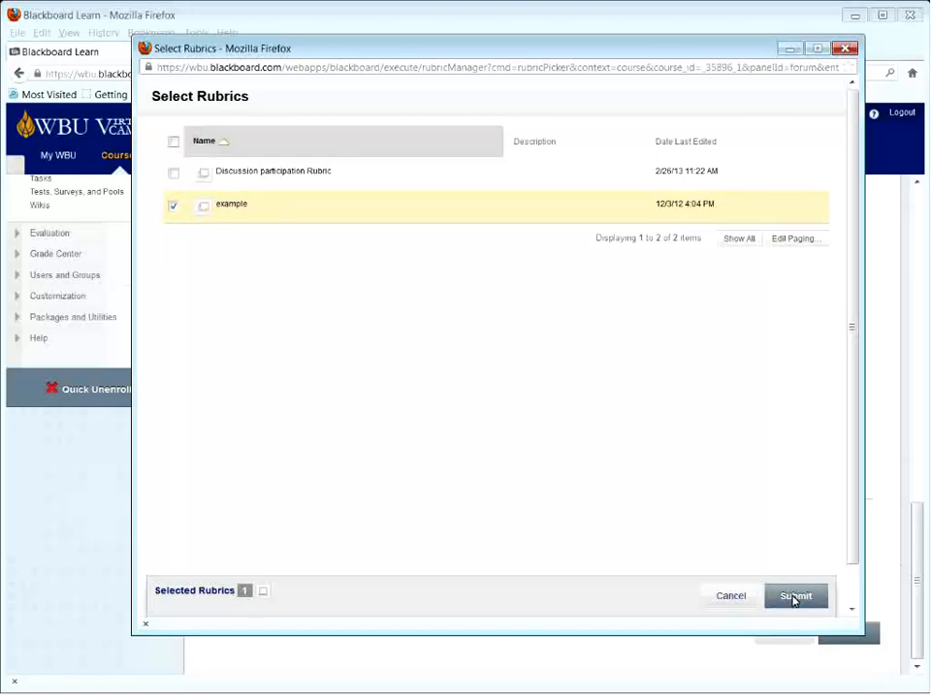
pyautogui.click(793, 596)
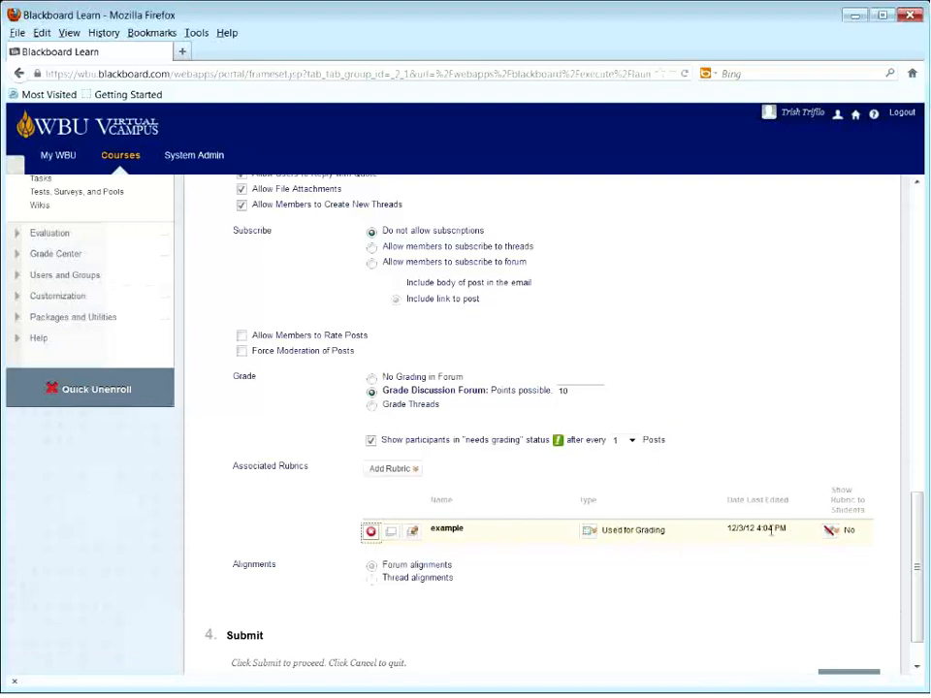
pyautogui.click(837, 540)
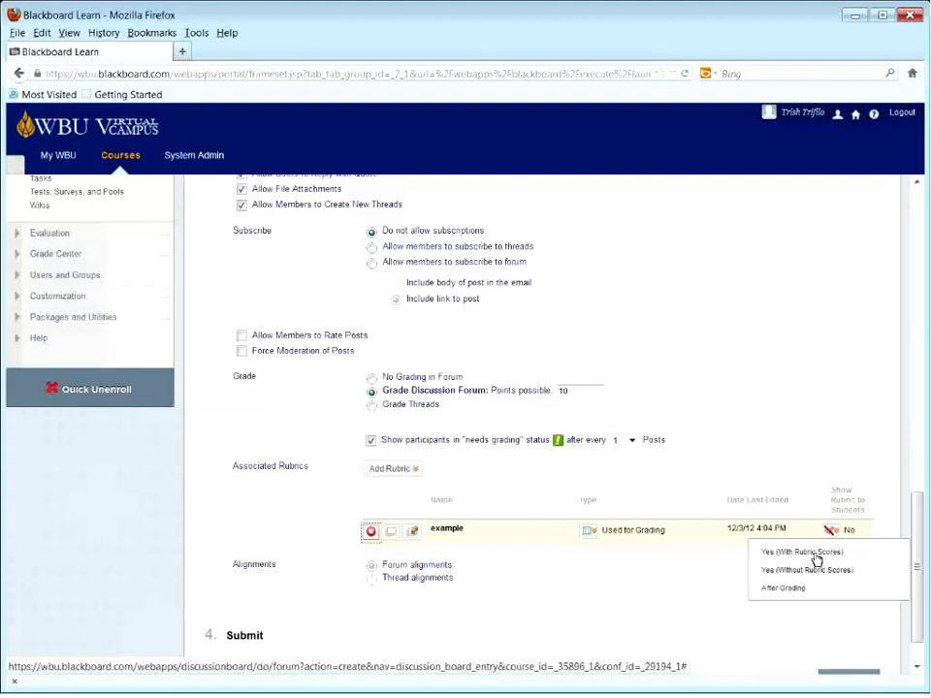
pyautogui.click(815, 551)
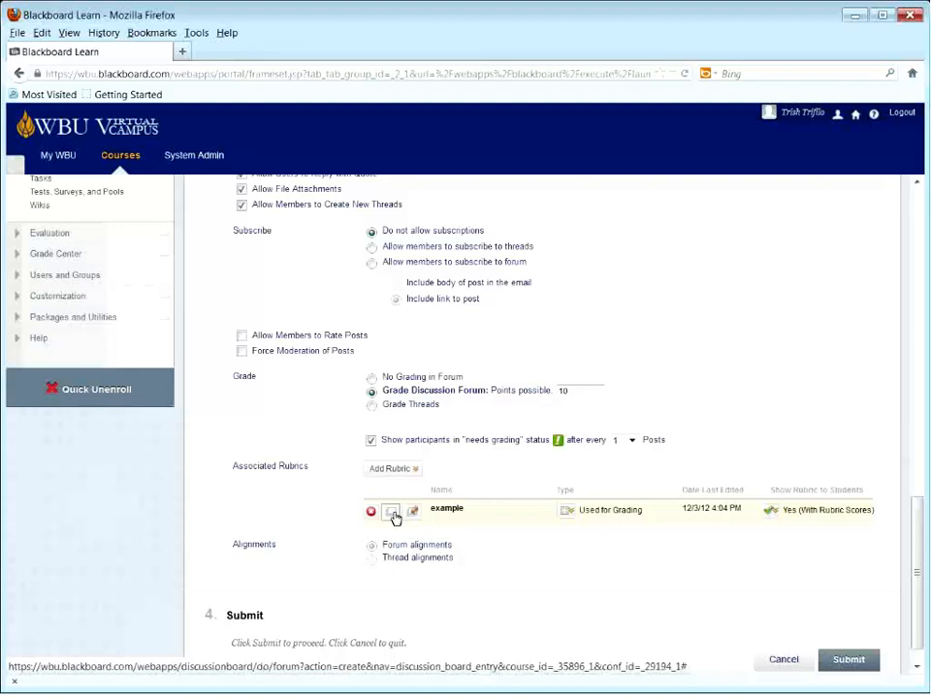
# Step: View the "example" rubric's criteria and levels of achievement, enlarging and moving its window to fit the whole table
pyautogui.click(394, 519)
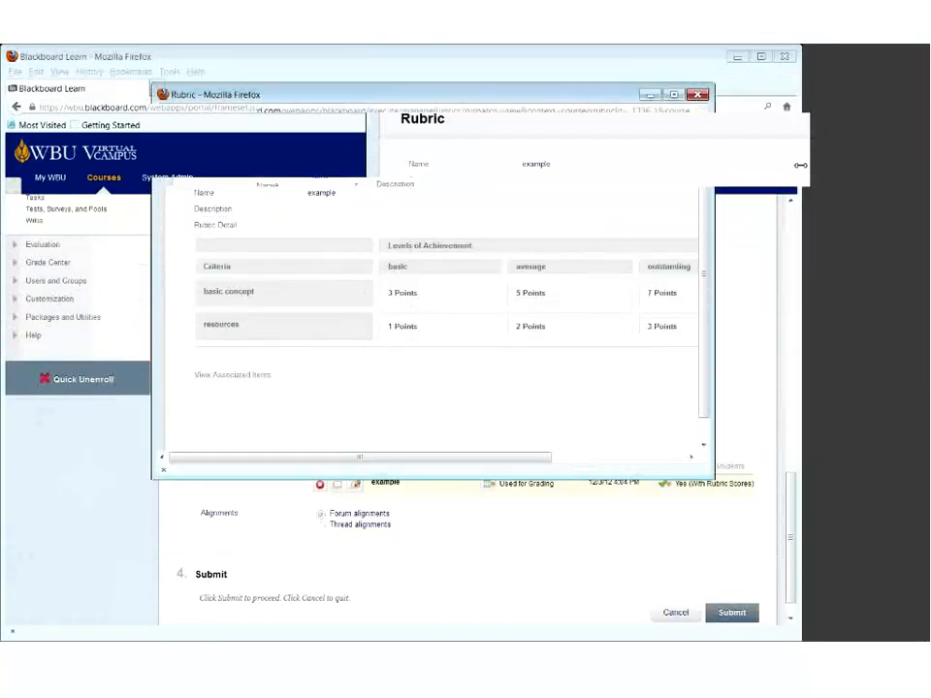
pyautogui.moveTo(710, 290); pyautogui.dragTo(797, 290)
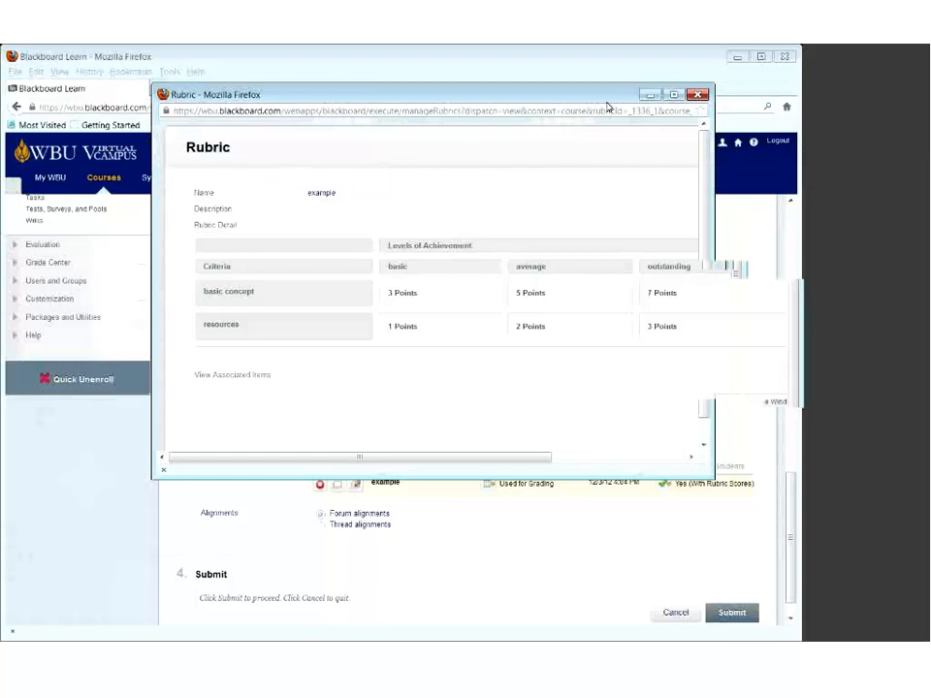
pyautogui.moveTo(519, 101); pyautogui.dragTo(431, 105)
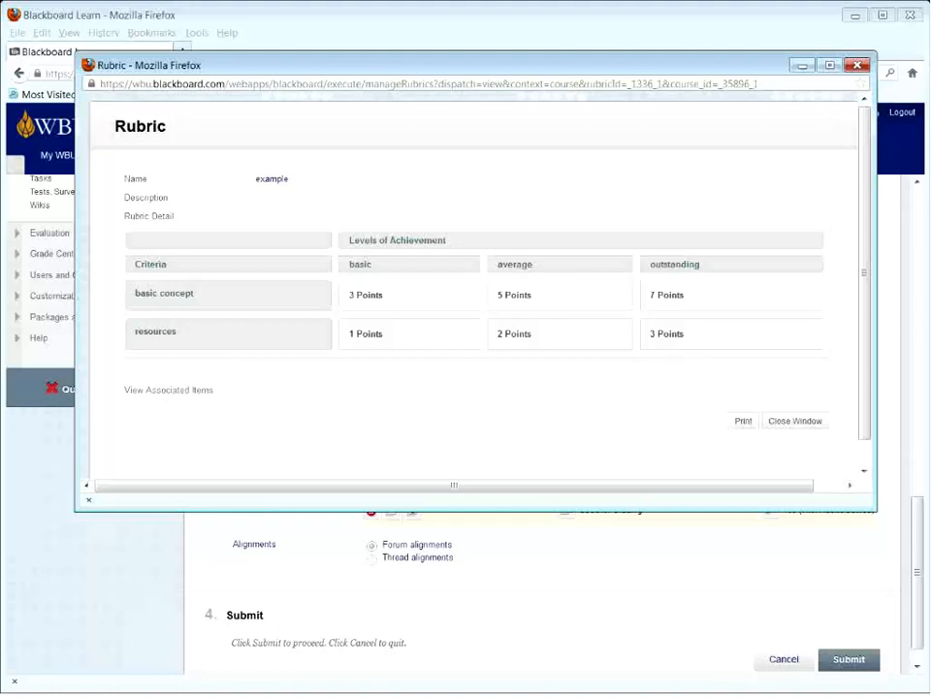
# Step: Associate the existing "Discussion participation Rubric" with the discussion forum
pyautogui.click(853, 66)
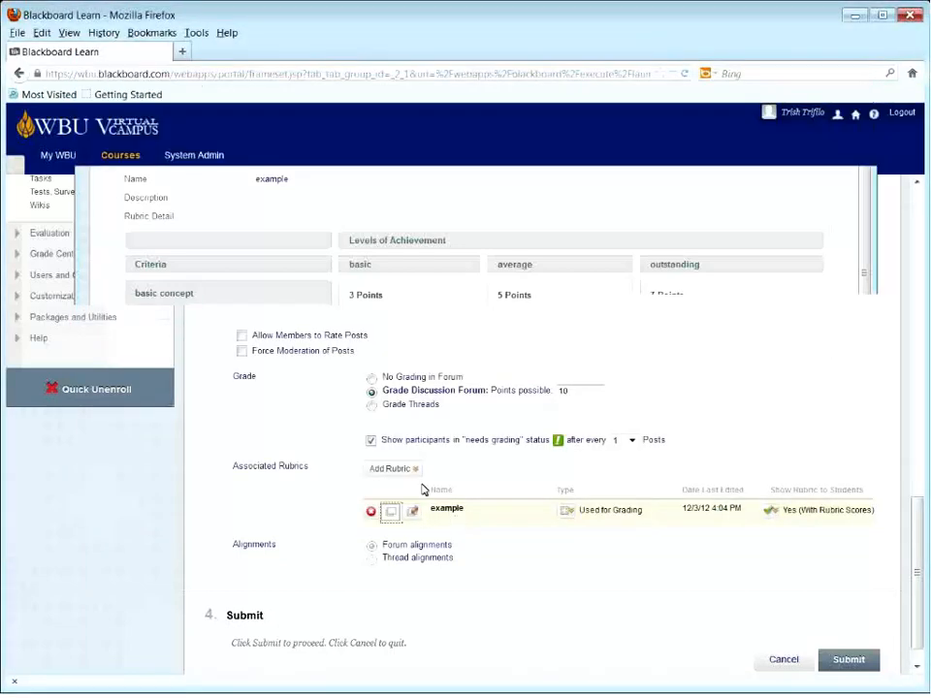
pyautogui.click(400, 470)
pyautogui.click(415, 491)
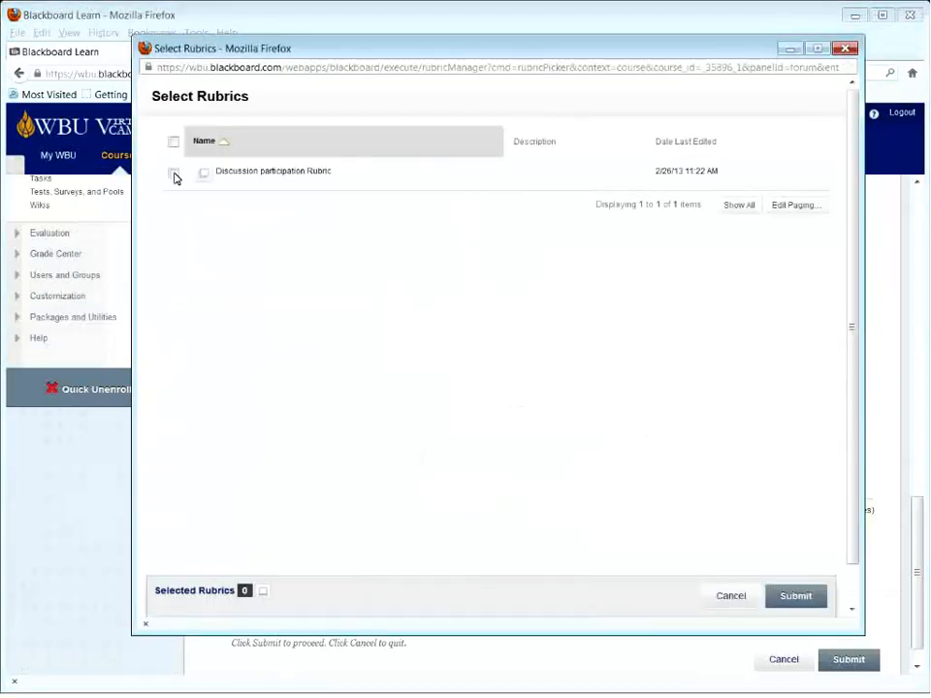
pyautogui.click(176, 173)
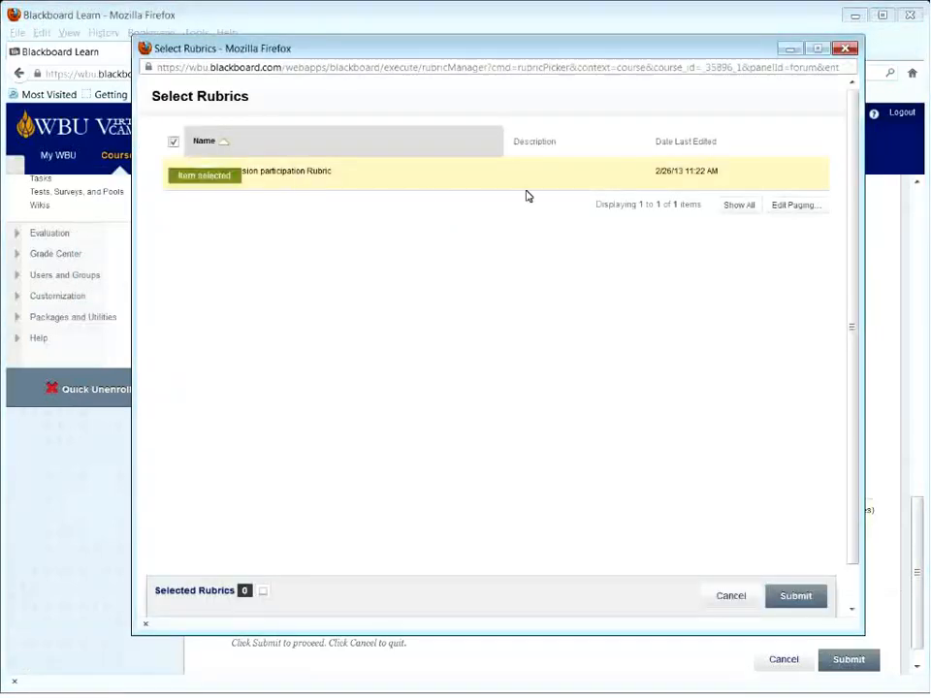
pyautogui.click(781, 597)
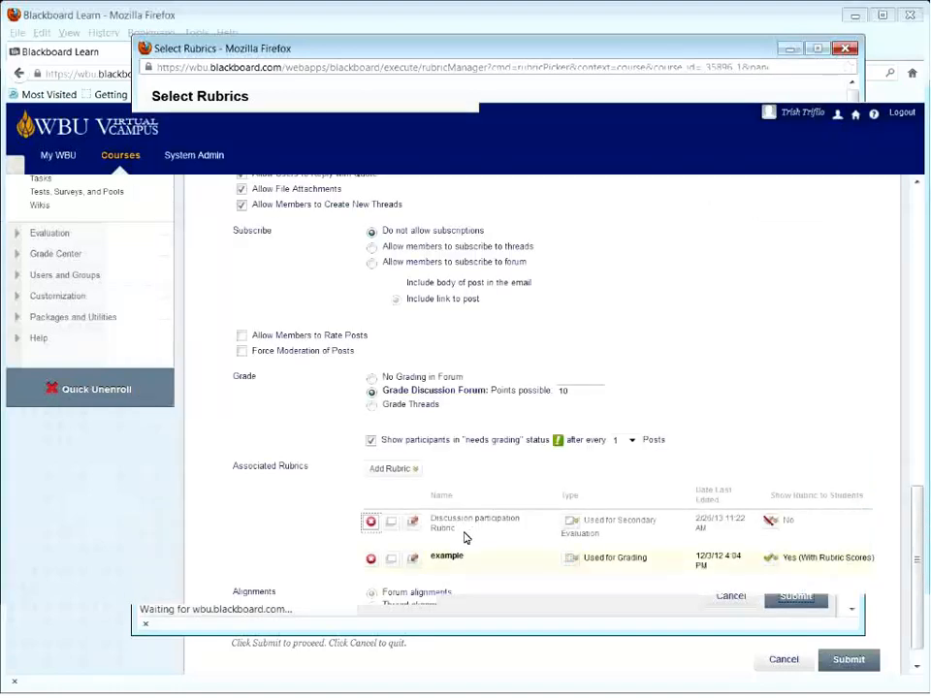
# Step: Remove the "example" rubric from the forum and show the "Discussion participation Rubric" to students with rubric scores
pyautogui.click(371, 566)
pyautogui.click(805, 528)
pyautogui.click(828, 556)
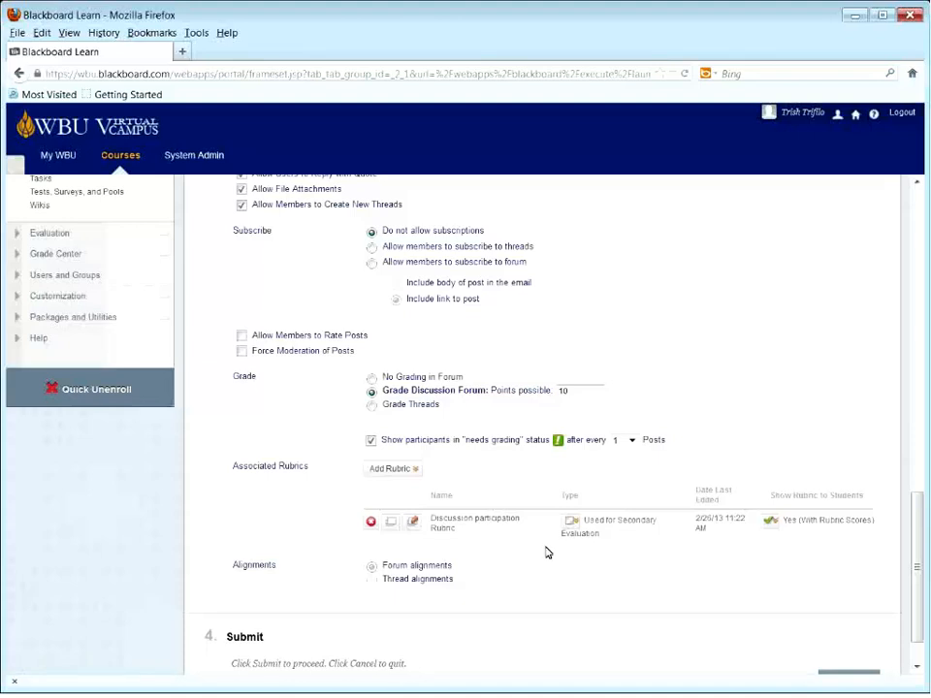
# Step: View the criteria and achievement levels of the "Discussion participation Rubric", widening its window to fit the table
pyautogui.click(391, 527)
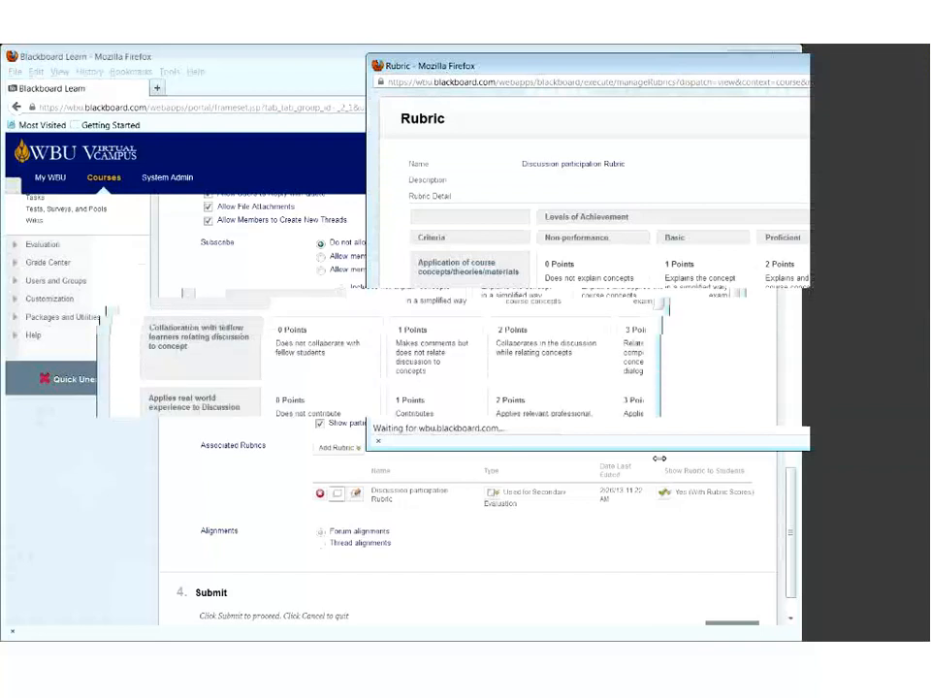
pyautogui.moveTo(659, 460); pyautogui.dragTo(781, 461)
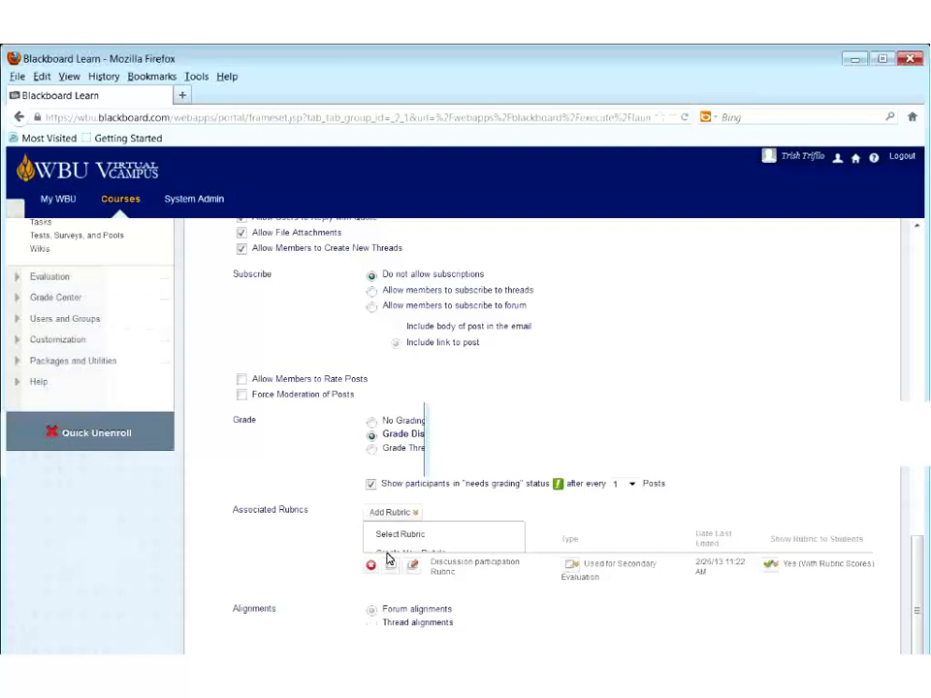
pyautogui.click(389, 562)
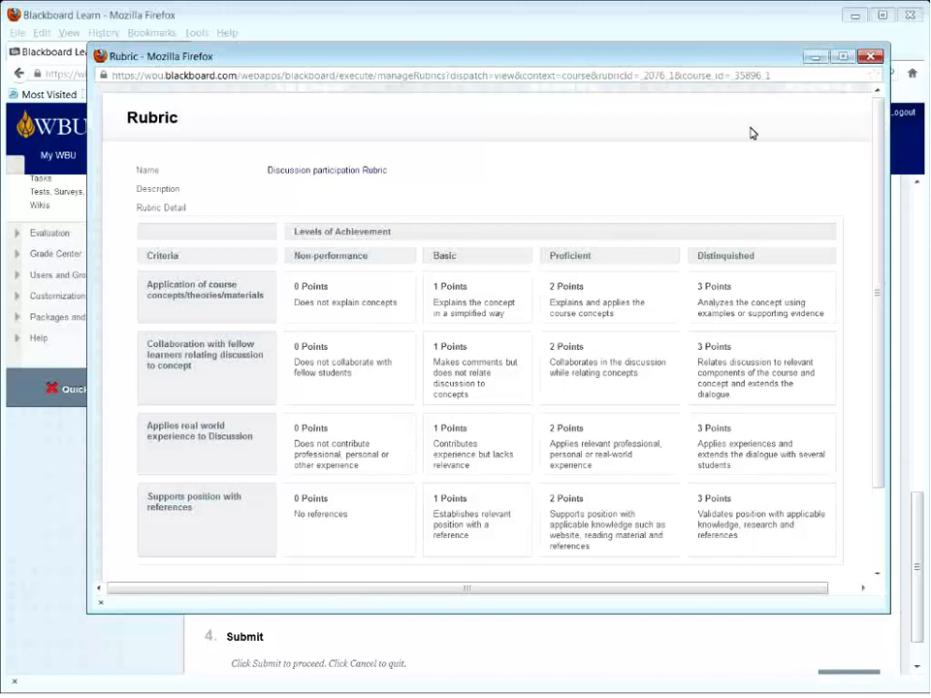
pyautogui.click(869, 58)
# Step: Start creating a new rubric for the forum and enter a rubric name containing the instructor's first name
pyautogui.click(393, 469)
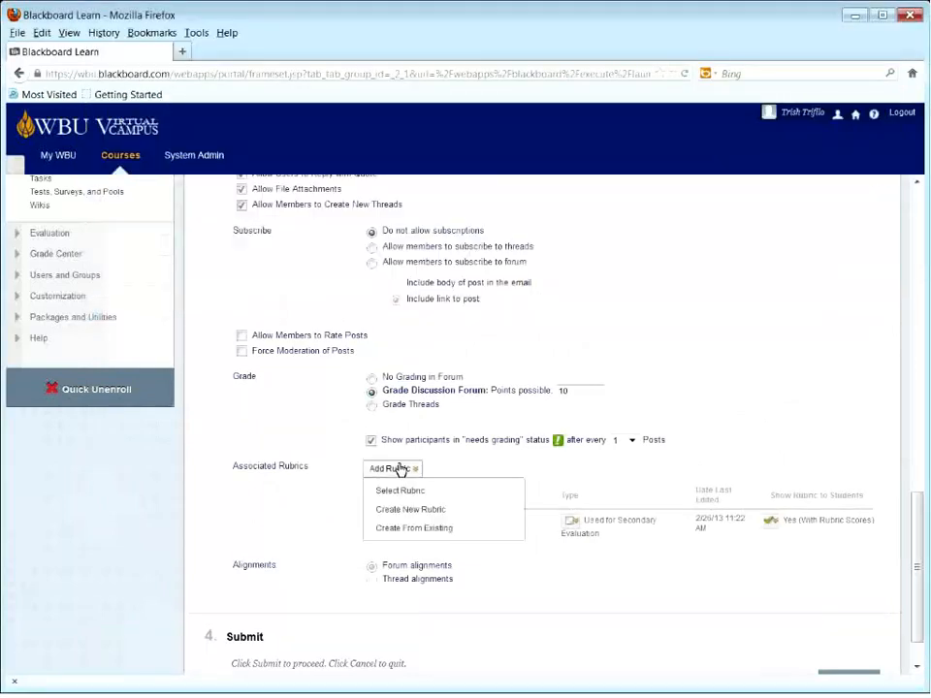
pyautogui.click(412, 514)
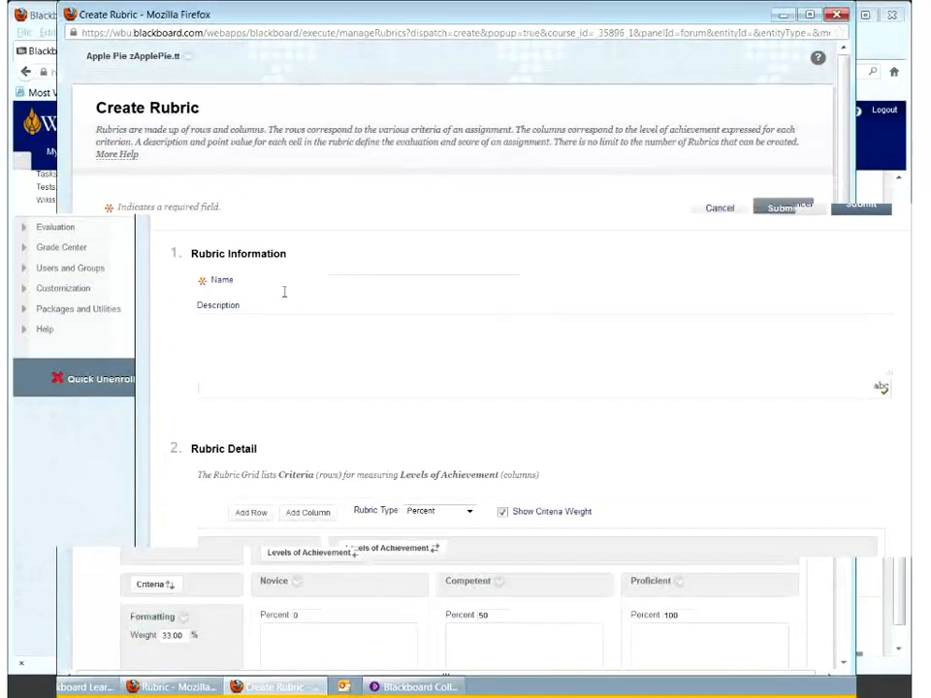
pyautogui.write("trish's rubric")
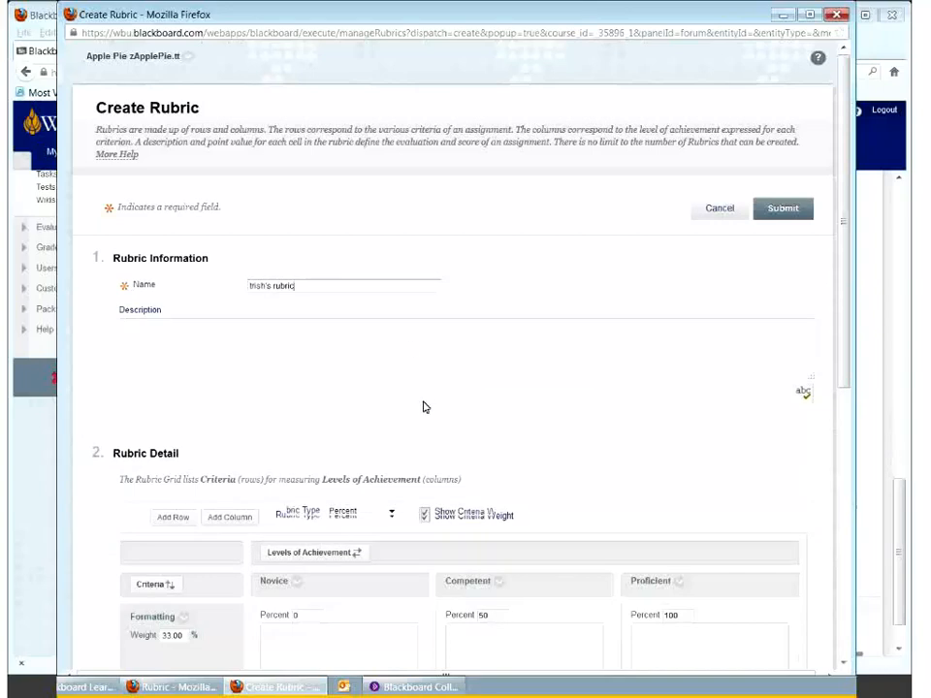
# Step: Set the new rubric's type to Point Range and check the other available rubric types
pyautogui.scroll(-5, 423, 407)
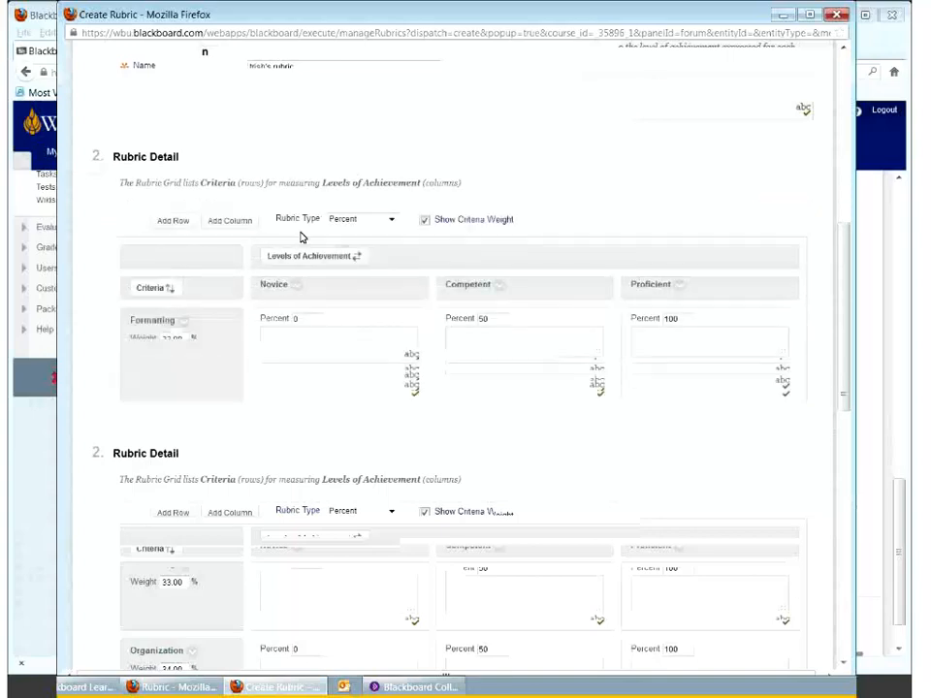
pyautogui.click(391, 220)
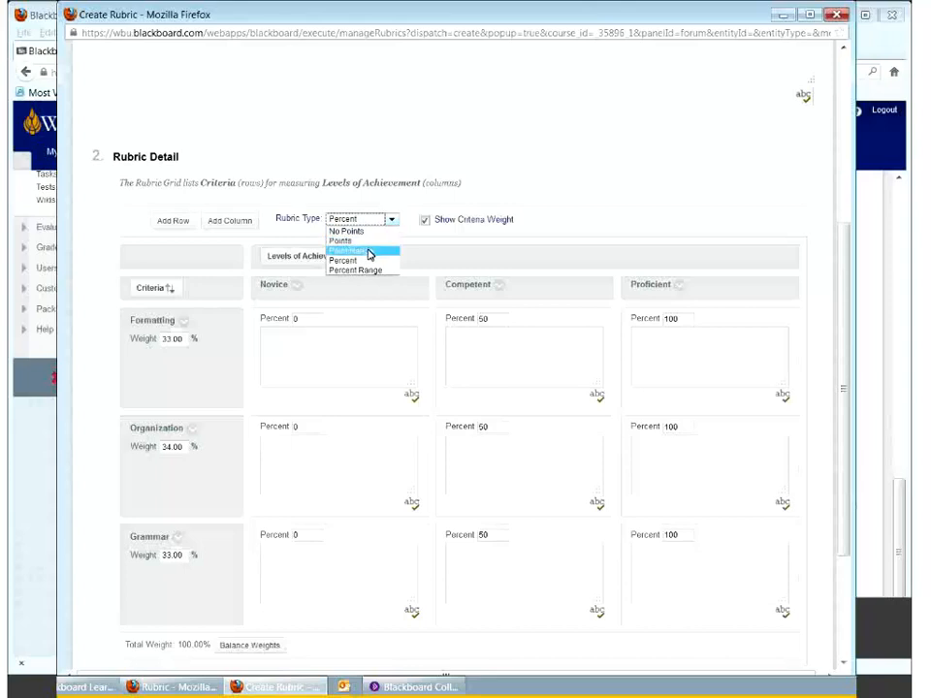
pyautogui.click(368, 252)
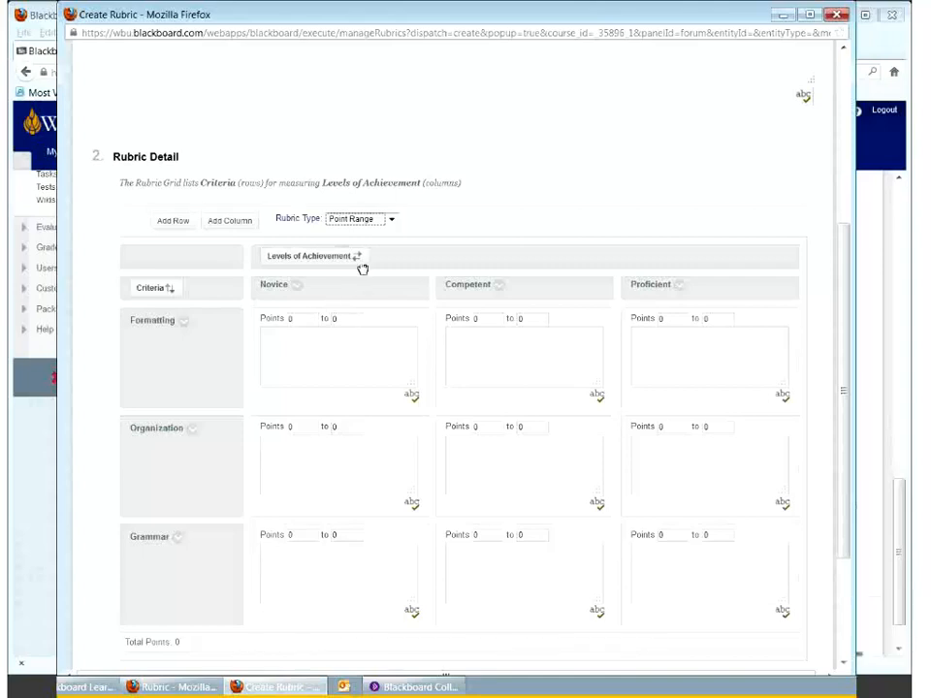
pyautogui.click(391, 221)
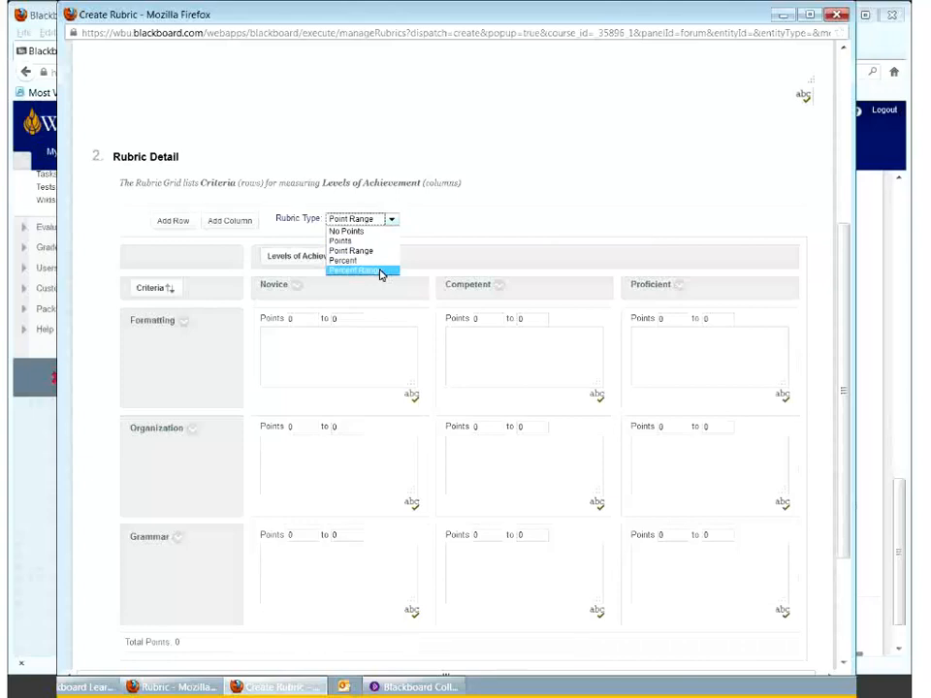
pyautogui.click(378, 343)
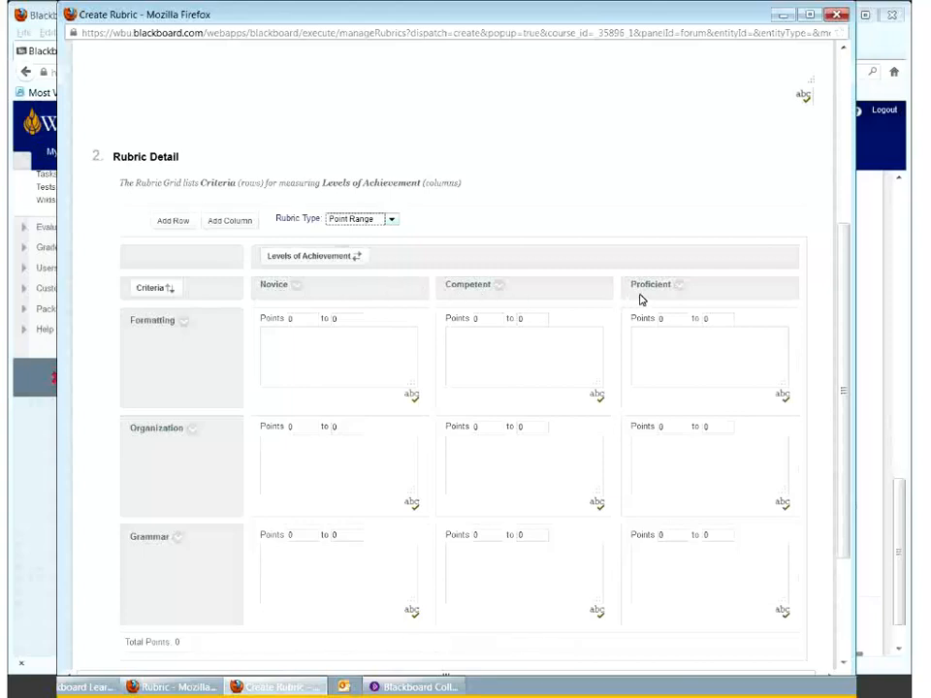
# Step: Rename the rubric's Novice achievement level to "Beginner" and the Competent level to "Average"
pyautogui.click(297, 287)
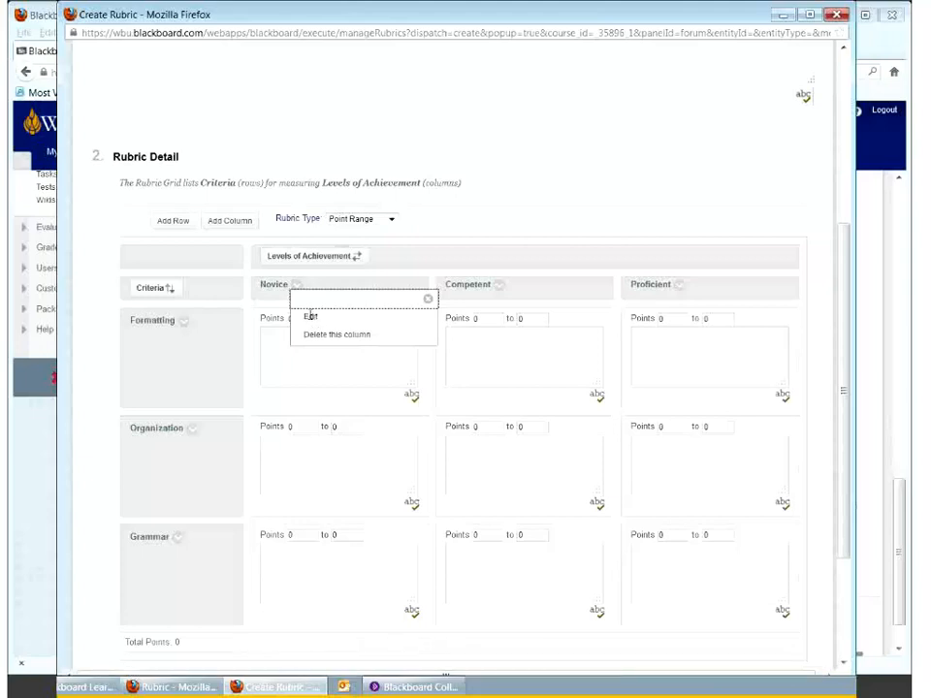
pyautogui.click(310, 316)
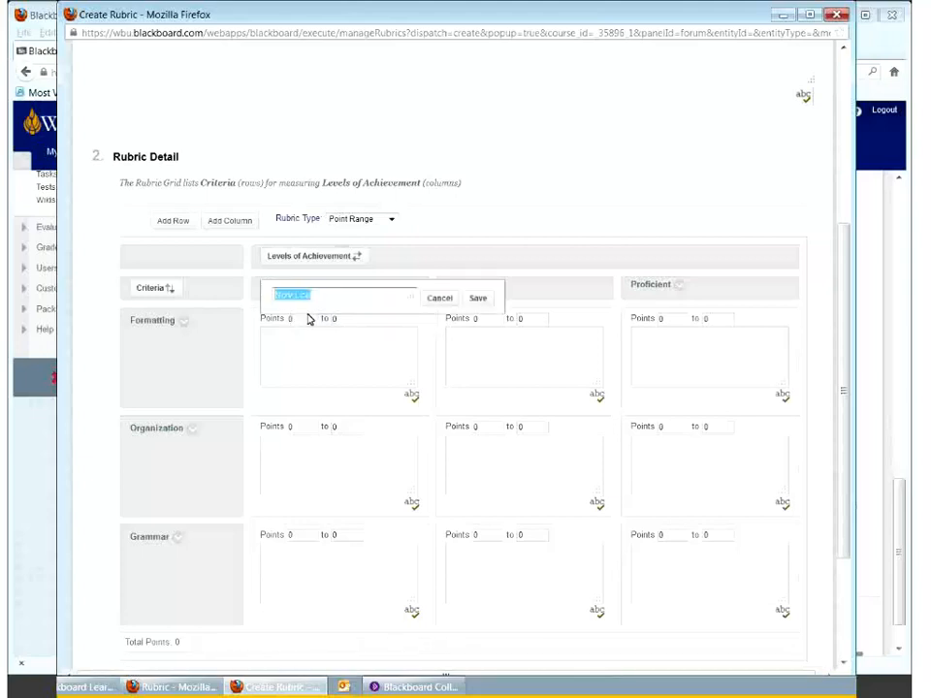
pyautogui.write('Beginner')
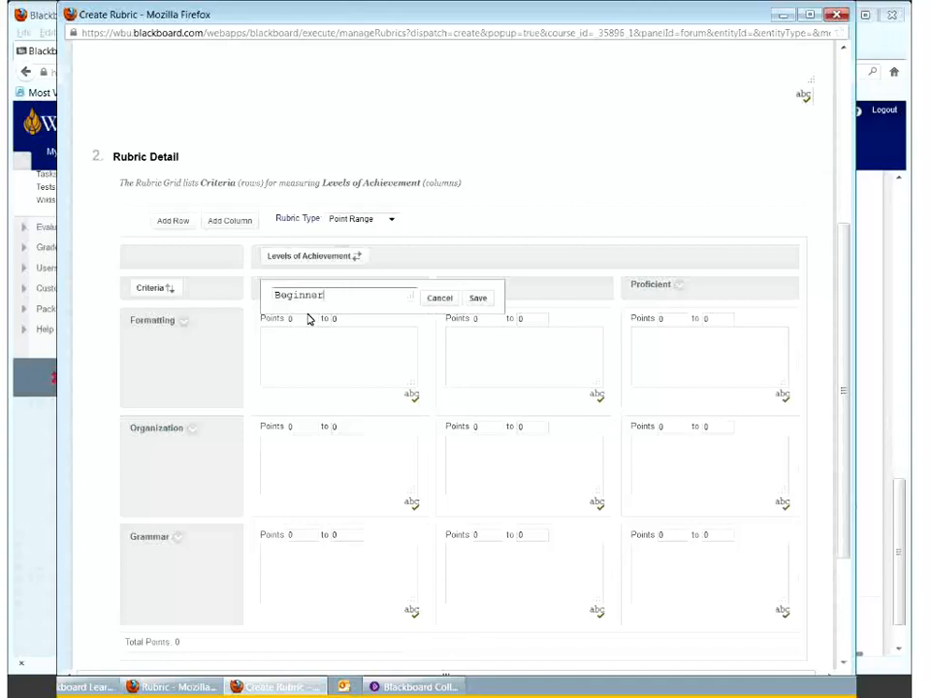
pyautogui.click(478, 299)
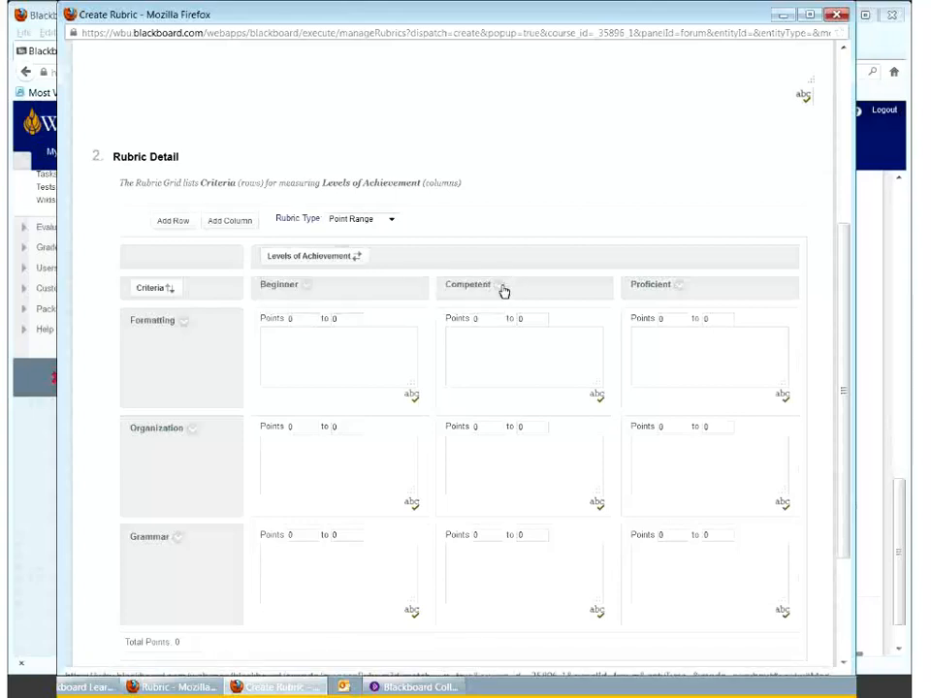
pyautogui.click(502, 288)
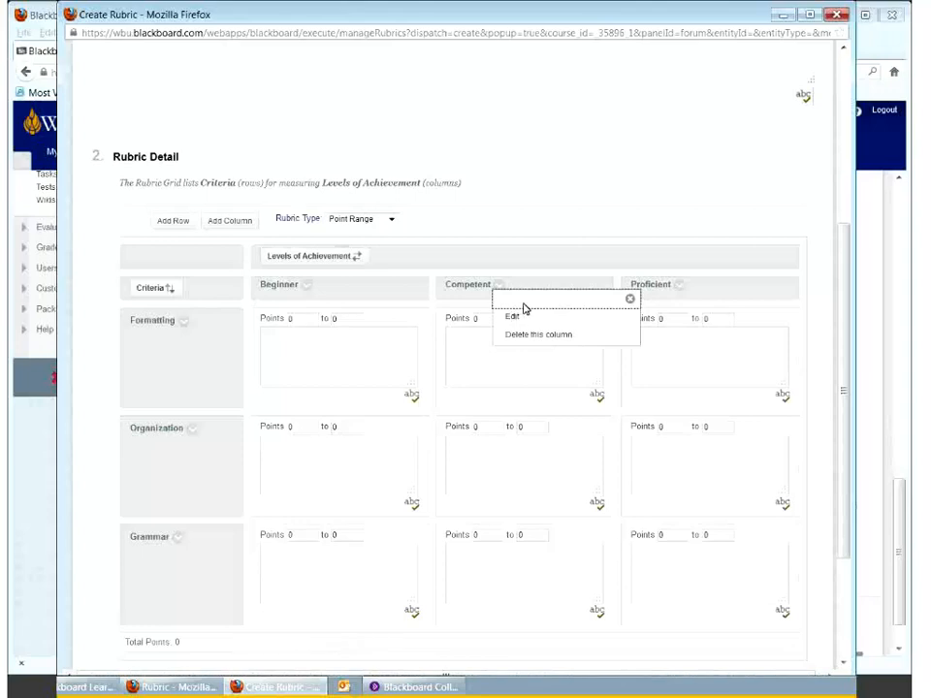
pyautogui.click(525, 310)
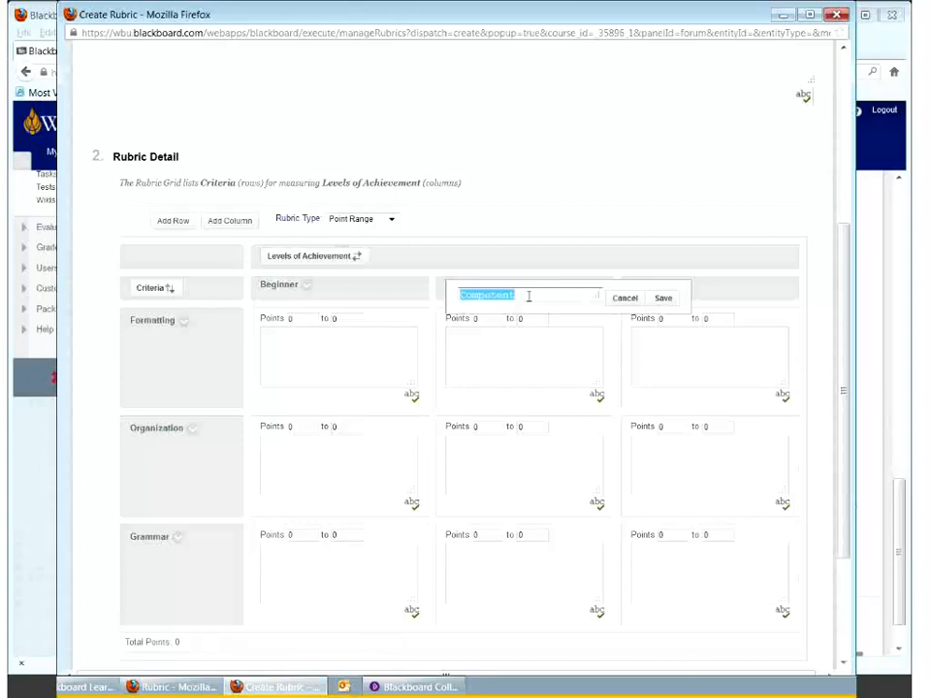
pyautogui.write('Average')
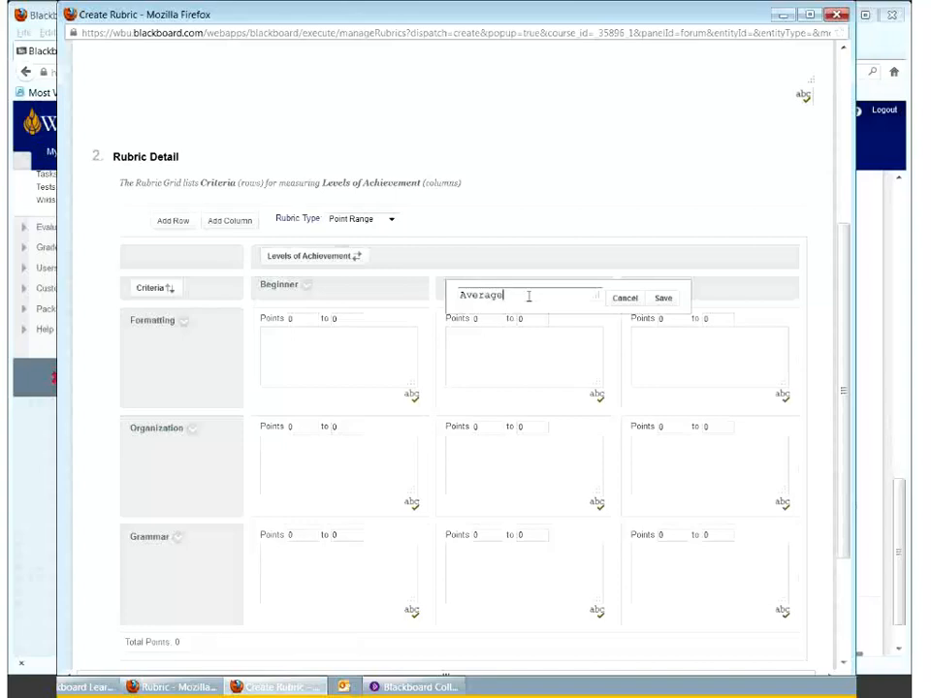
pyautogui.click(683, 292)
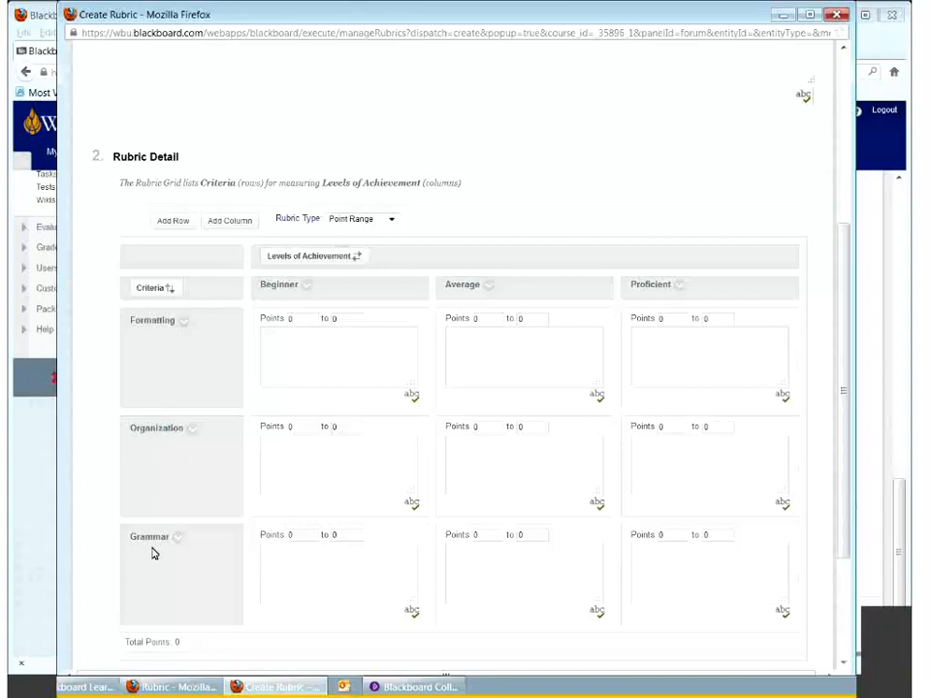
# Step: Reorder the rubric criteria so that Grammar comes first, ahead of Formatting and Organization
pyautogui.click(172, 291)
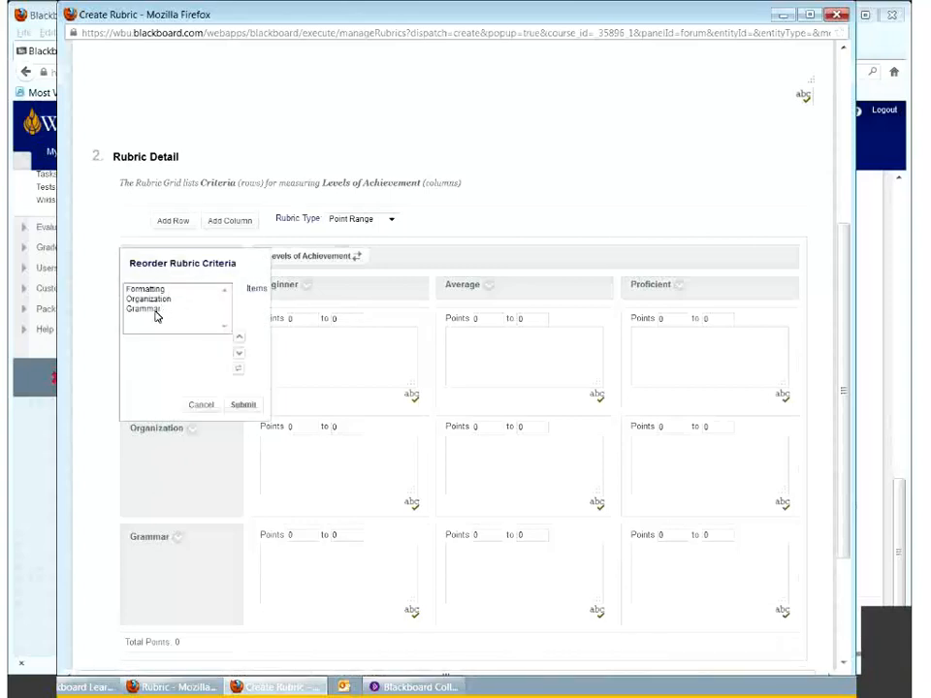
pyautogui.click(153, 311)
pyautogui.click(239, 339)
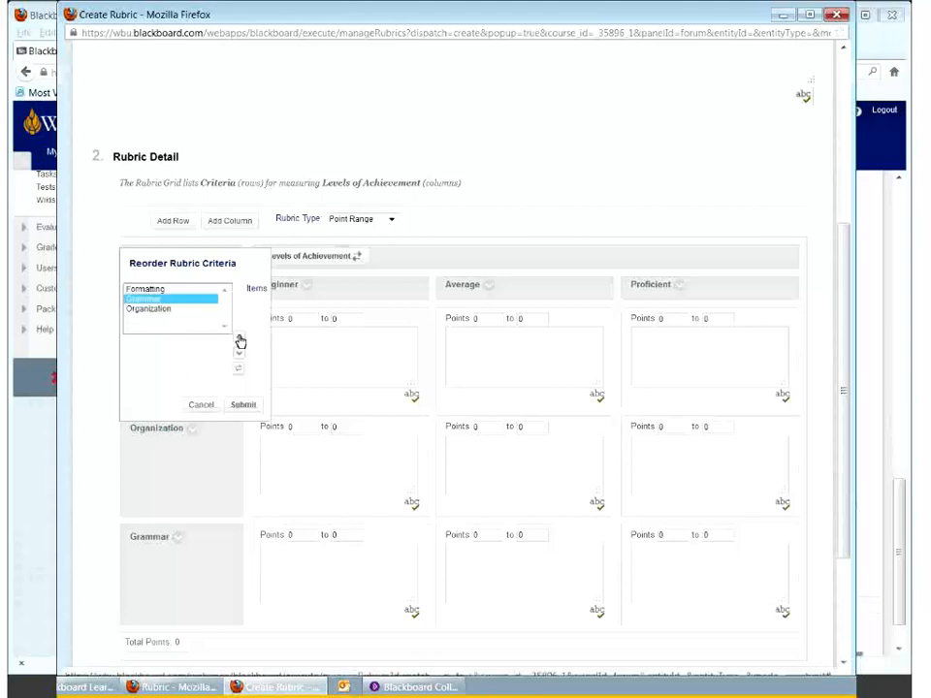
pyautogui.click(242, 404)
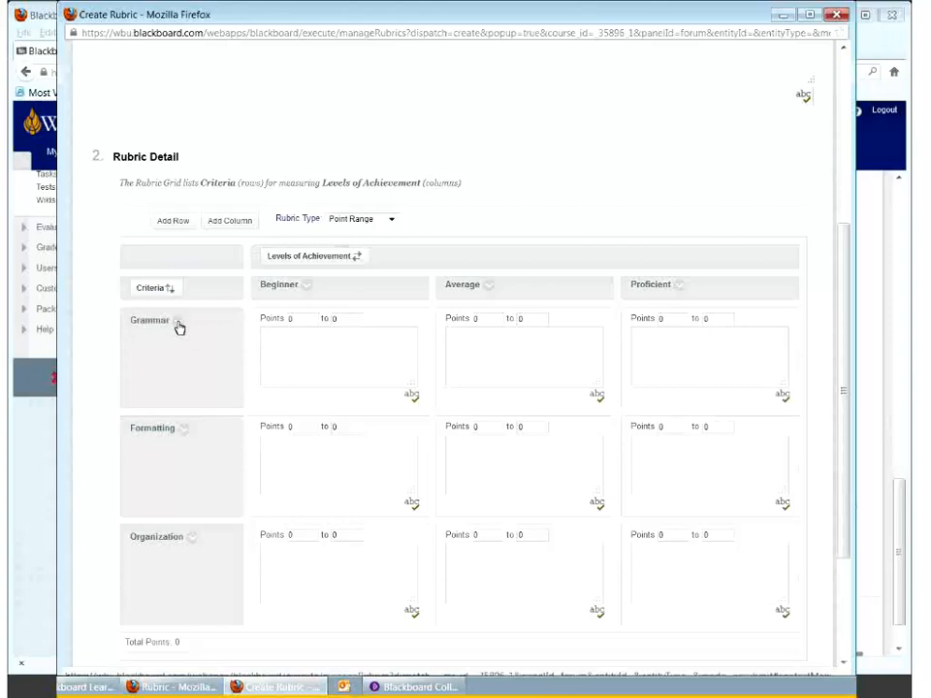
pyautogui.click(178, 322)
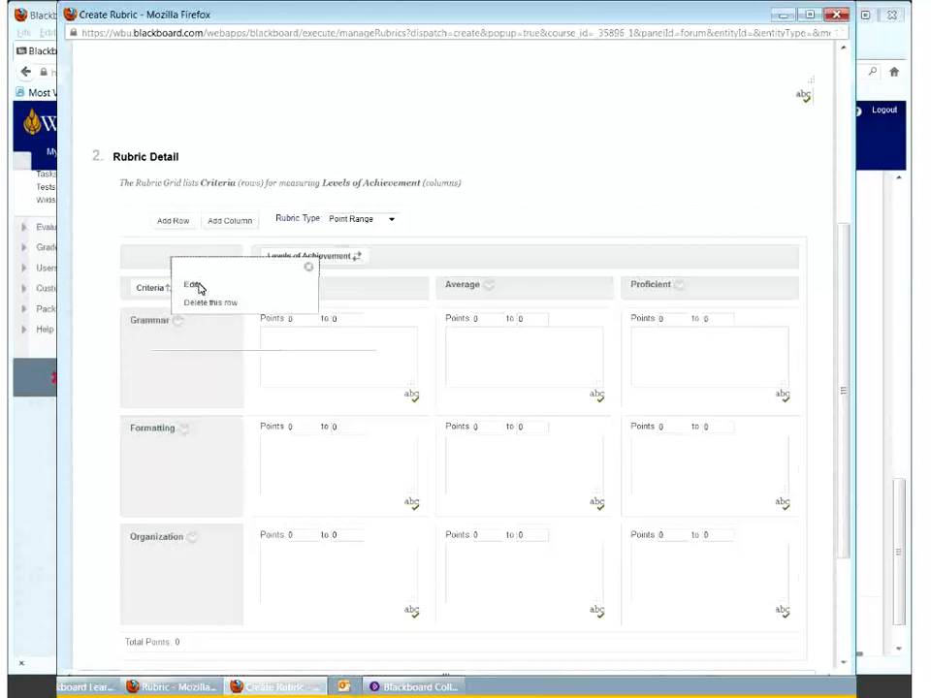
pyautogui.click(194, 285)
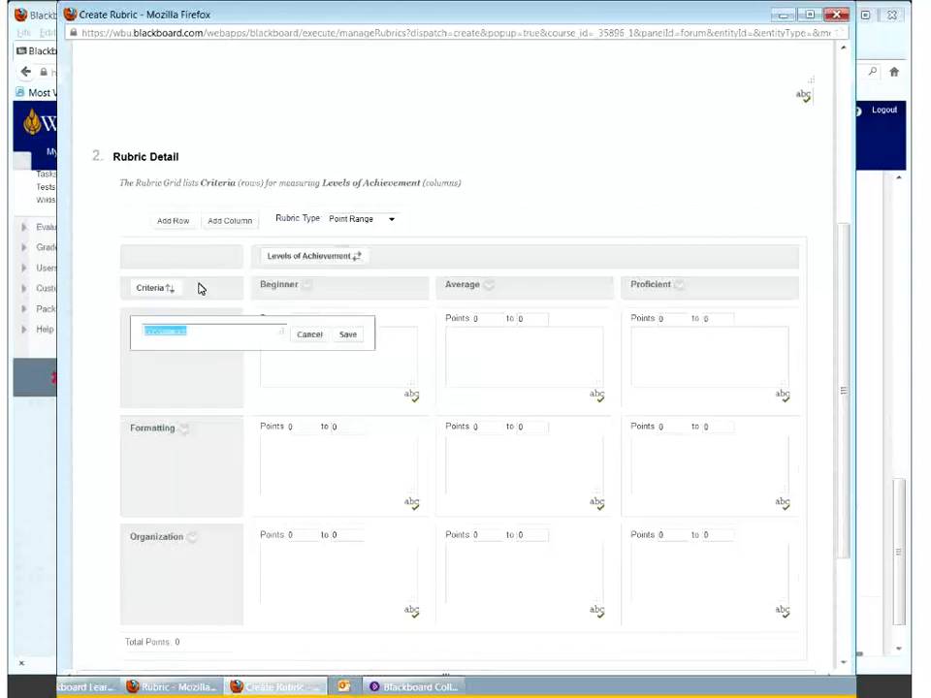
pyautogui.click(307, 334)
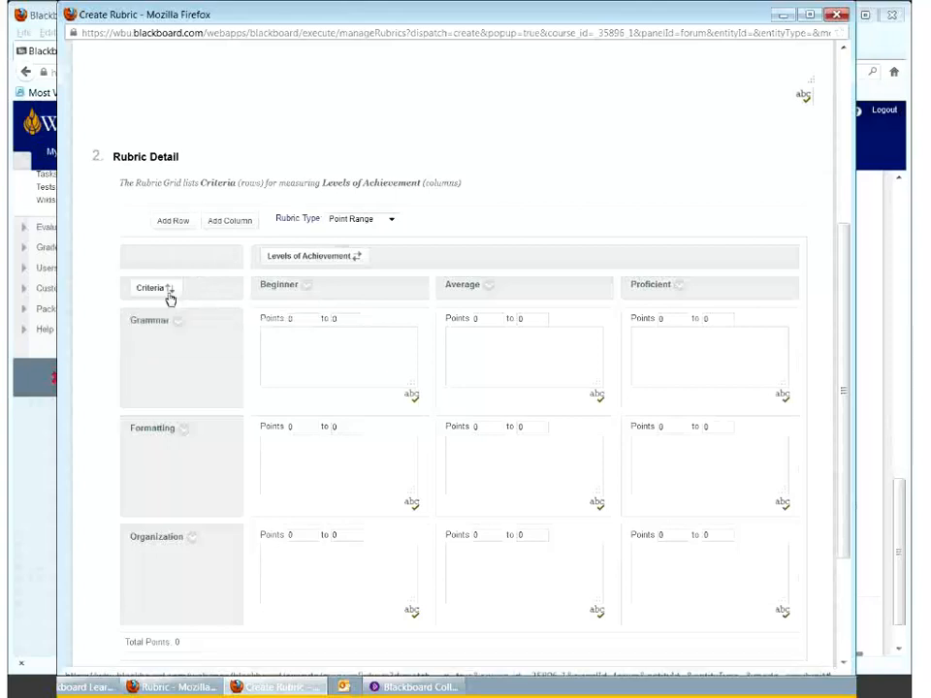
pyautogui.click(192, 539)
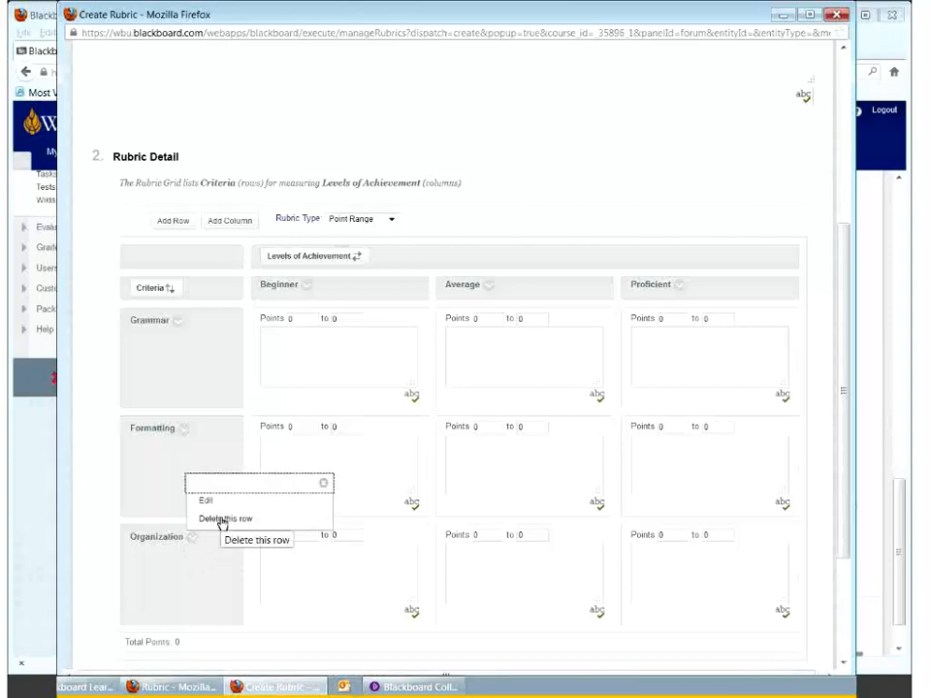
pyautogui.click(200, 568)
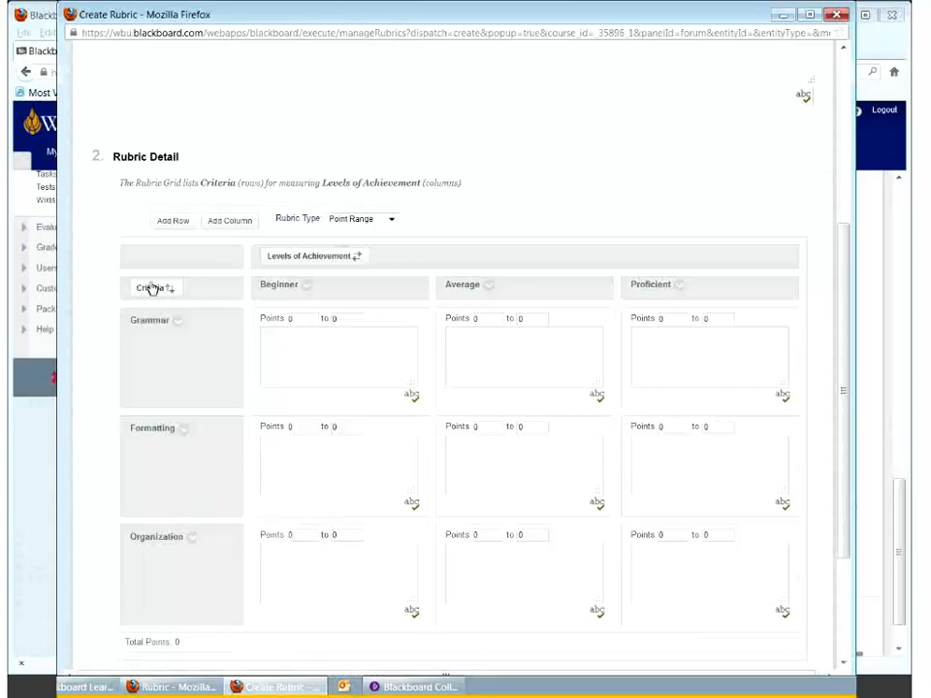
# Step: Add a criteria row to the new rubric, and close the rubric draft without submitting it
pyautogui.click(169, 229)
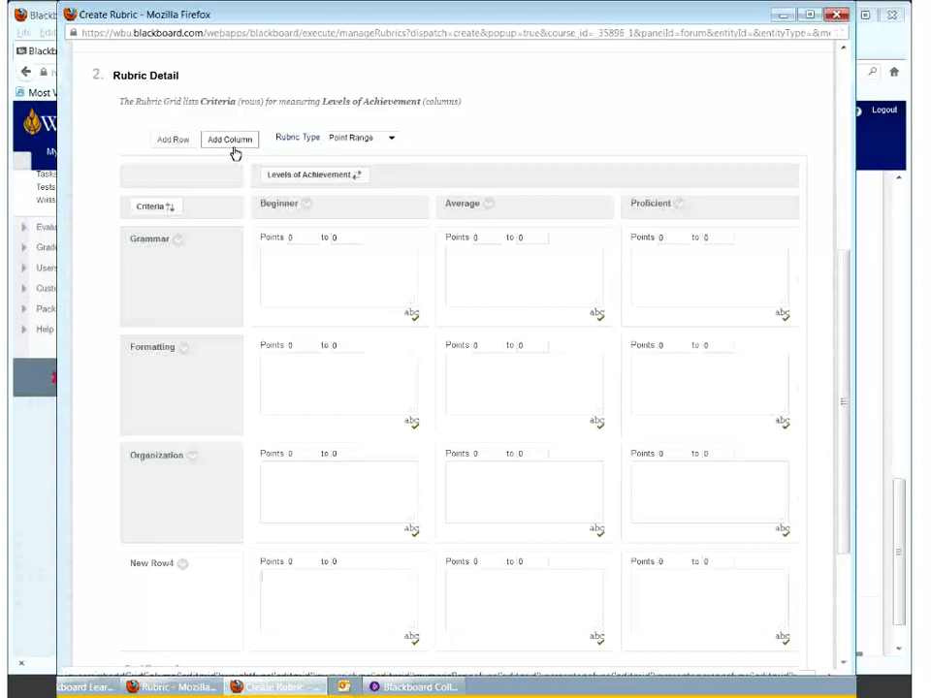
pyautogui.click(836, 16)
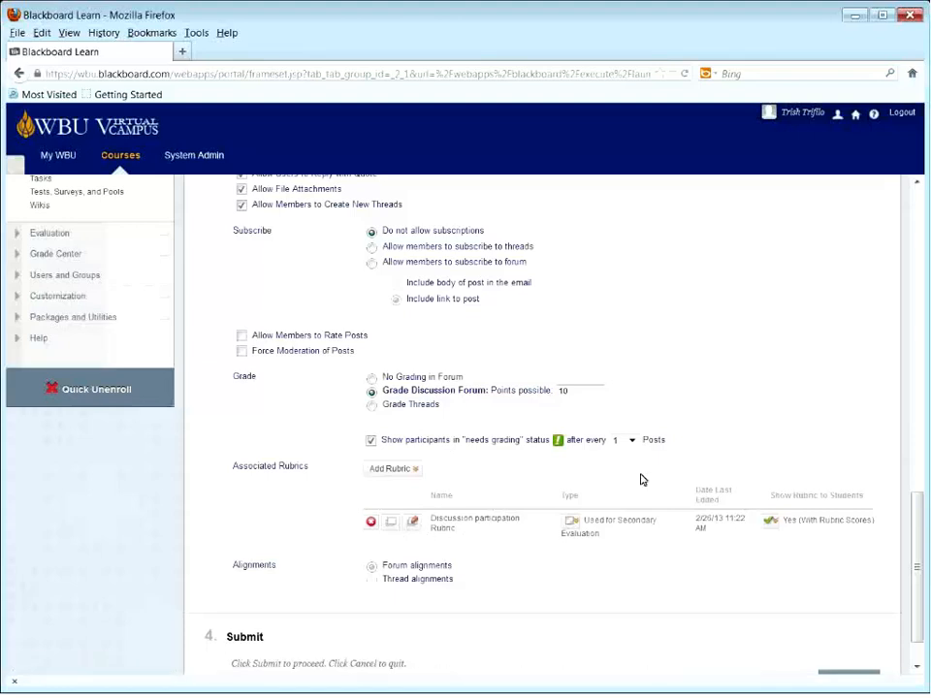
# Step: Set the forum's possible points to 12, set the Discussion participation Rubric to Used for Grading, and submit the forum
pyautogui.click(570, 391)
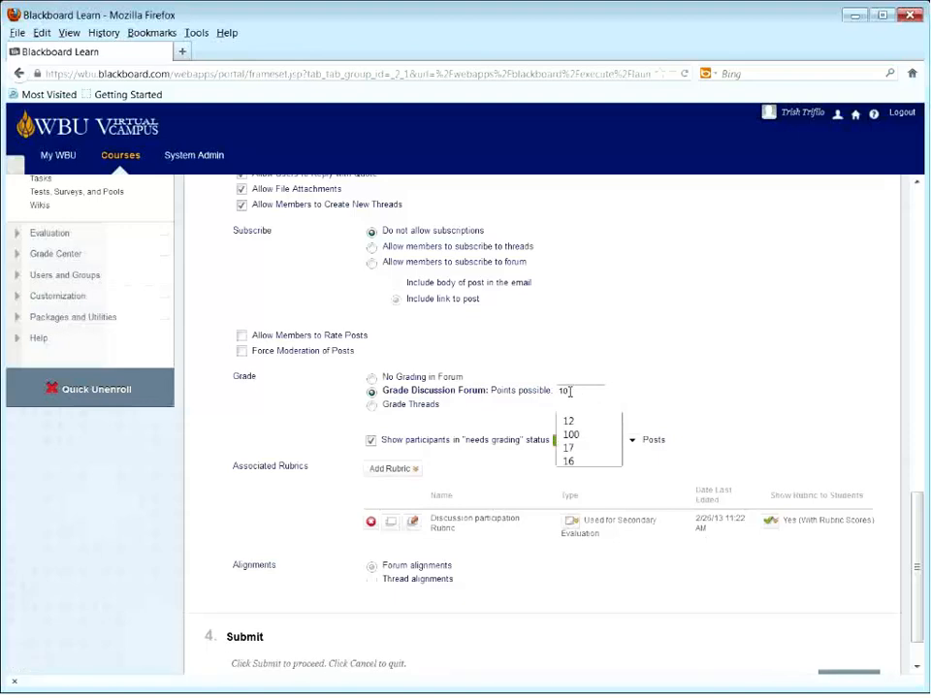
pyautogui.click(581, 421)
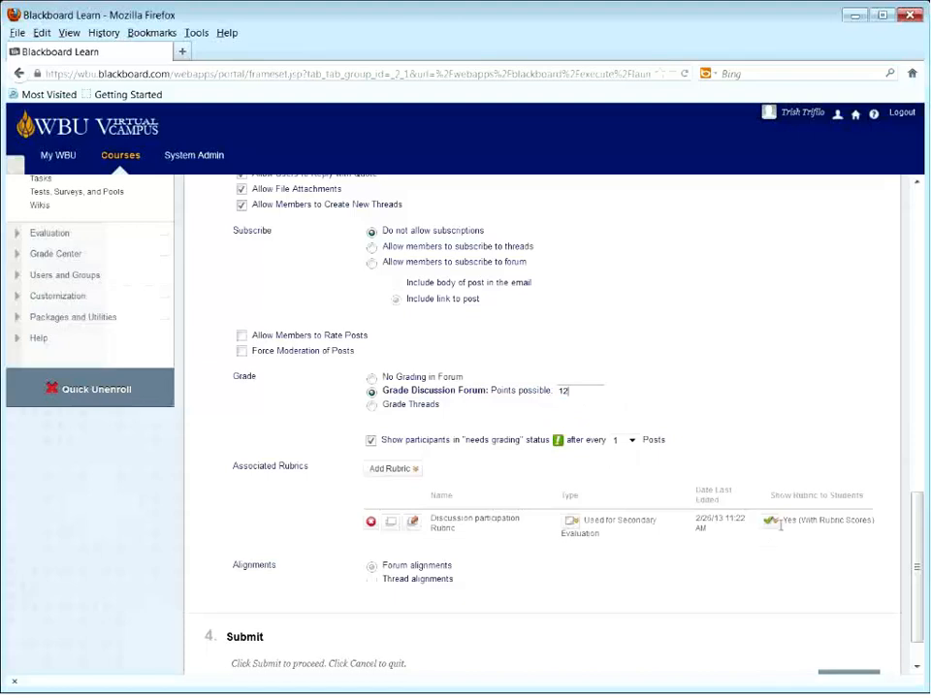
pyautogui.click(573, 523)
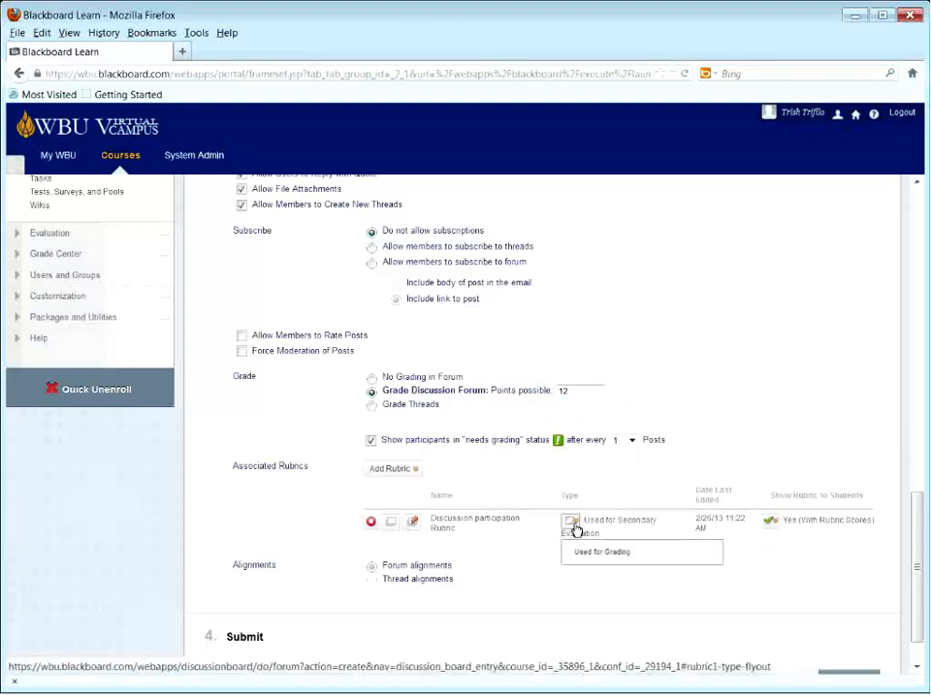
pyautogui.click(592, 556)
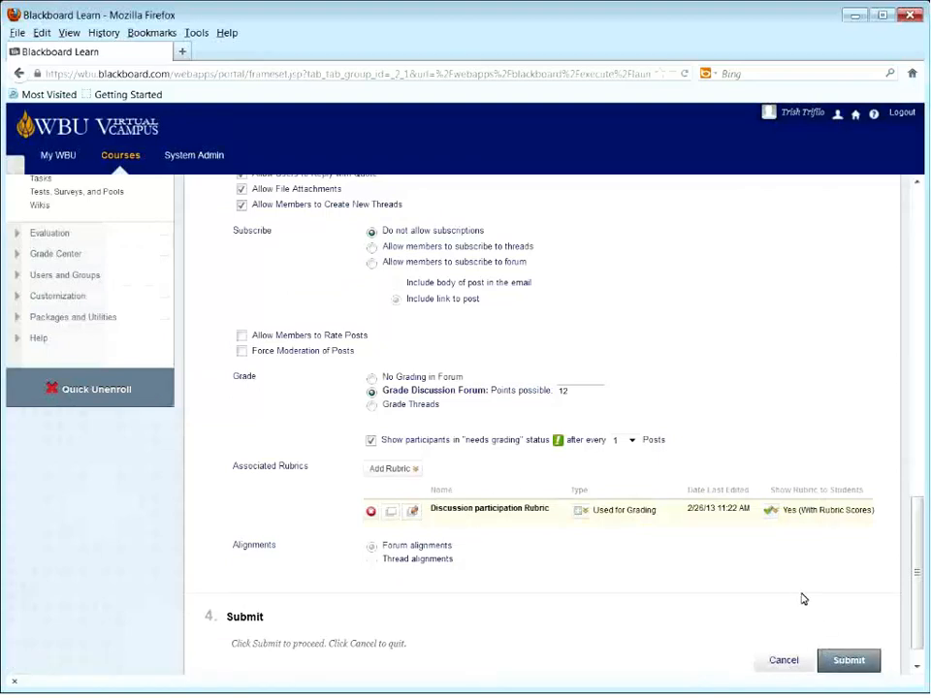
# Step: Open the "How to find the best filling" forum from the discussion board list
pyautogui.scroll(4, 802, 598)
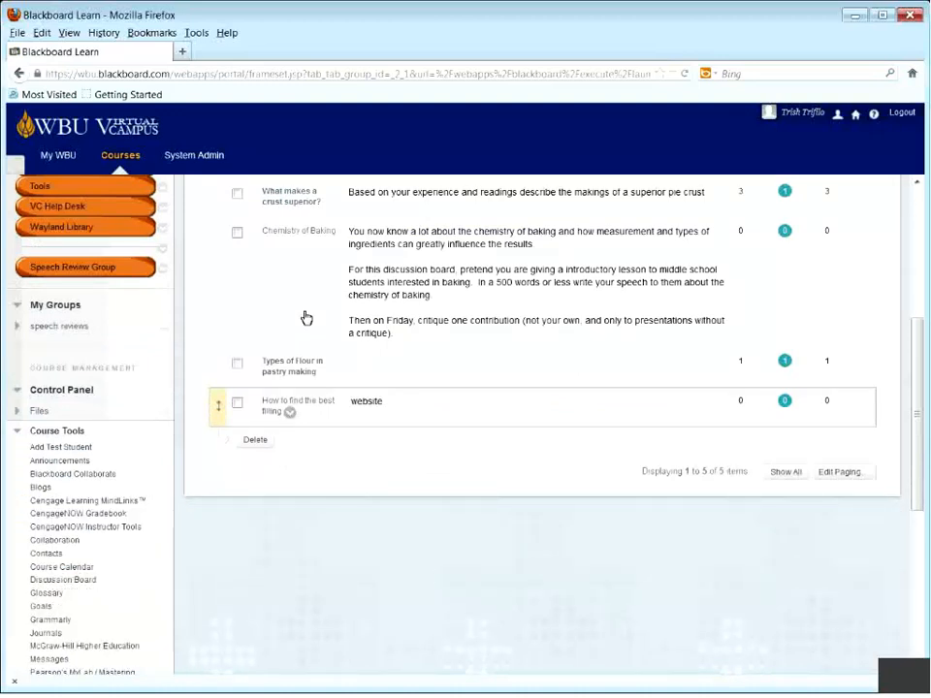
pyautogui.click(289, 411)
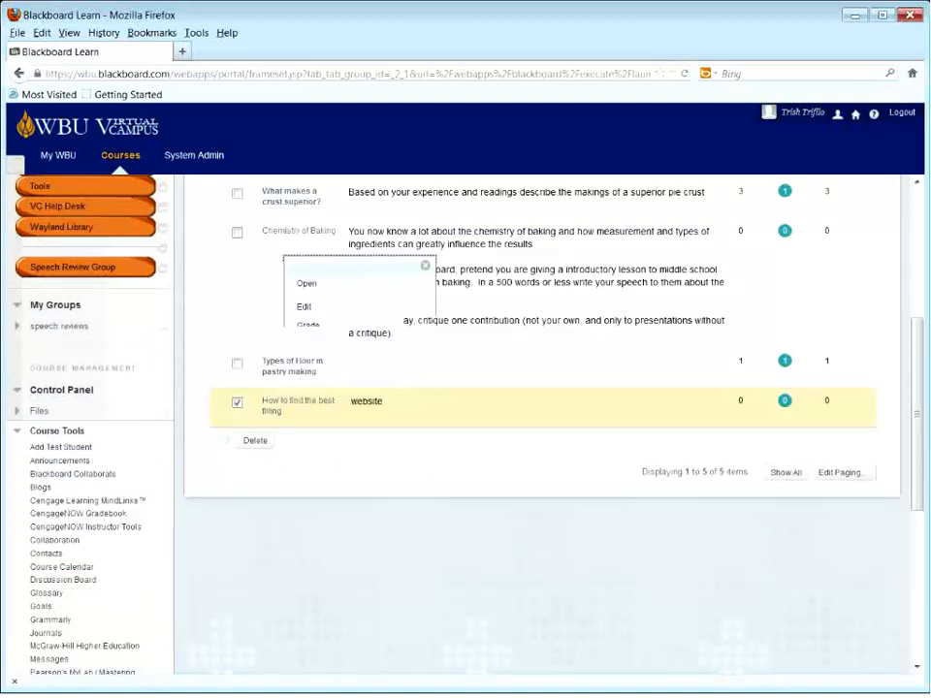
pyautogui.click(269, 408)
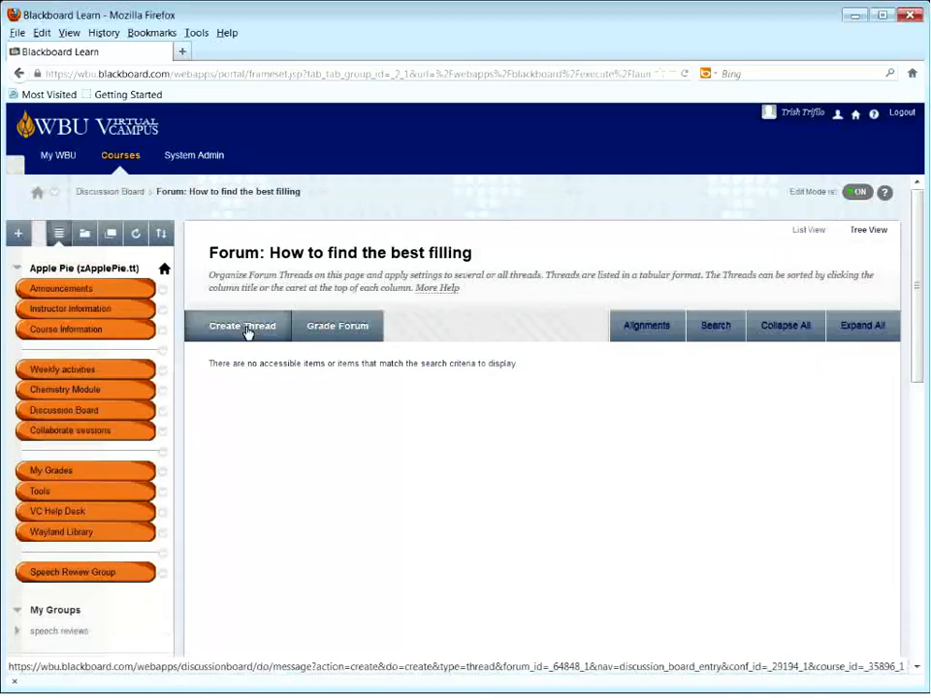
# Step: Log out, log in with the test student's username and password, and open the Apple Pie forum "What makes a crust superior?"
pyautogui.click(902, 116)
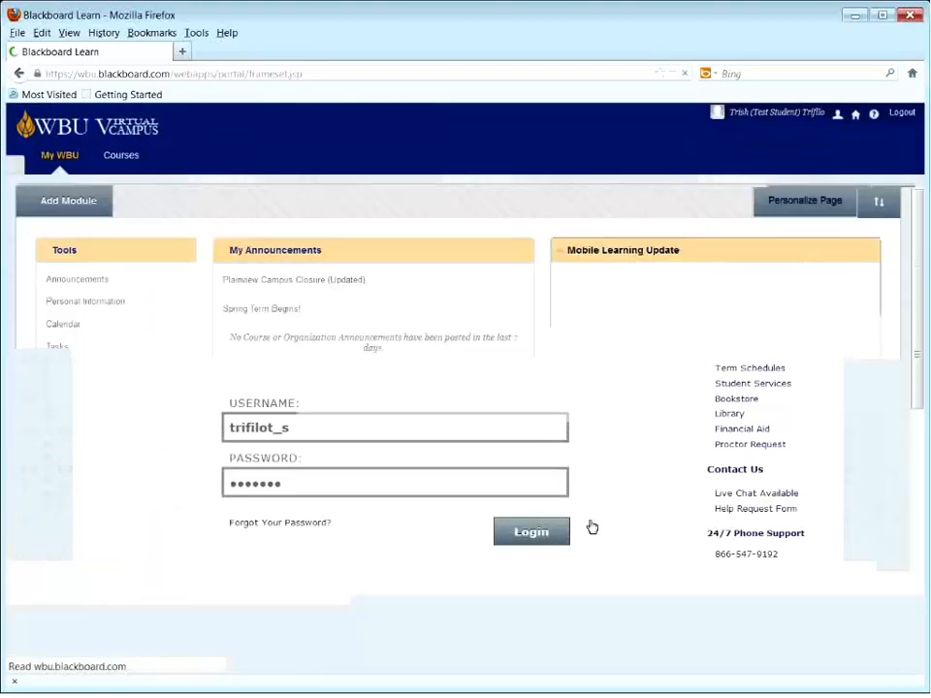
pyautogui.click(564, 514)
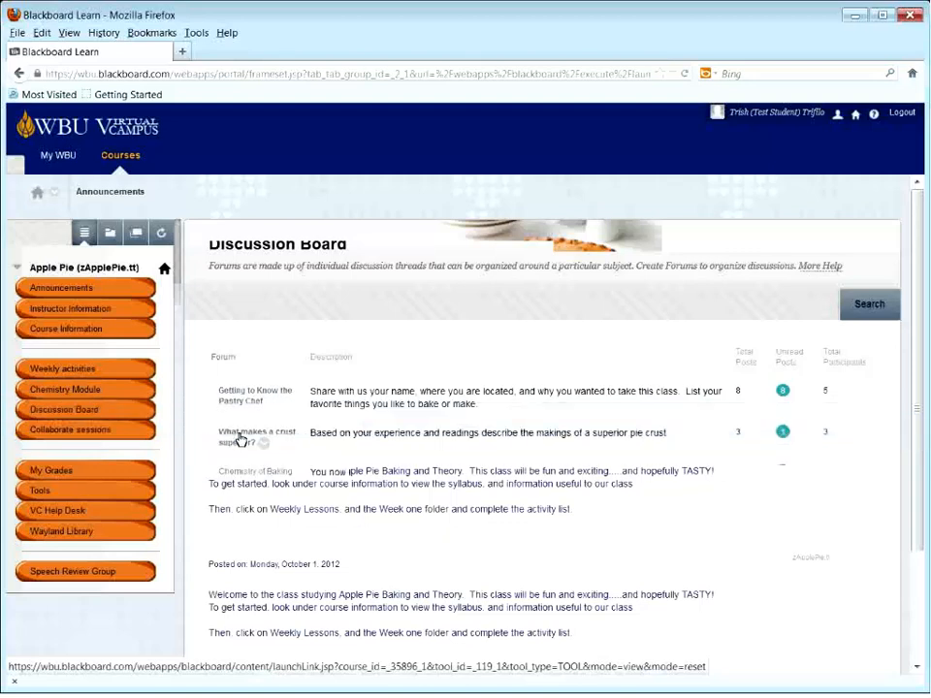
pyautogui.click(239, 436)
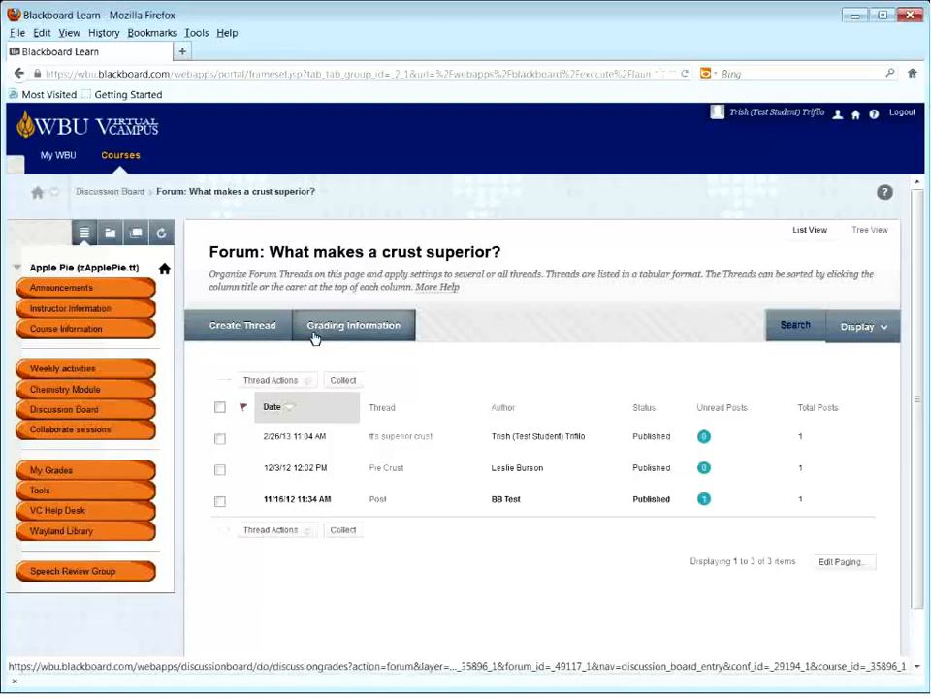
# Step: View the forum's grading information and the Discussion participation Rubric as the test student, and close the rubric detail
pyautogui.click(379, 329)
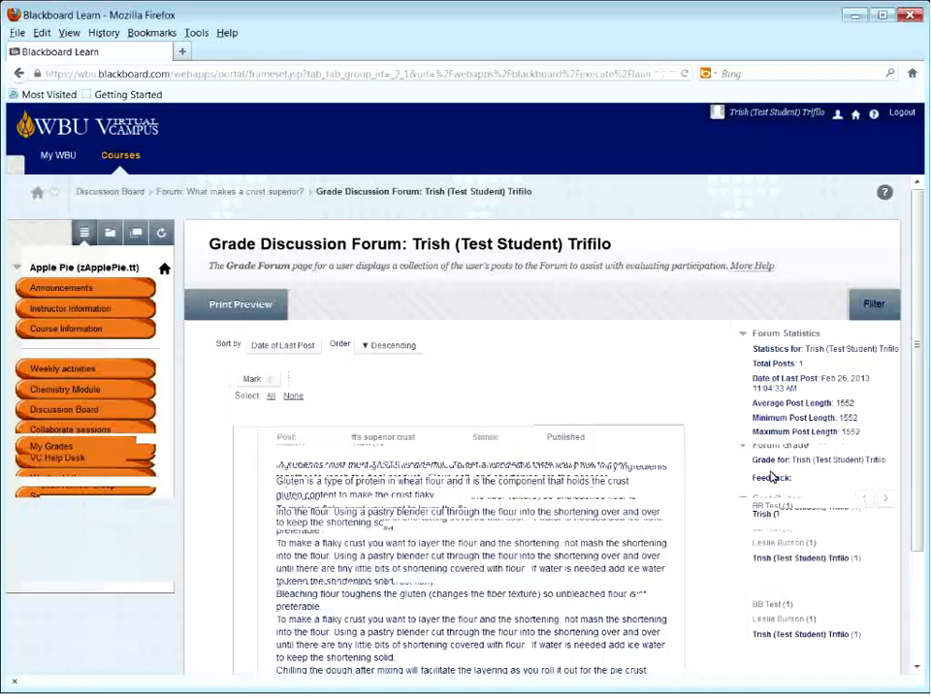
pyautogui.scroll(-2, 853, 441)
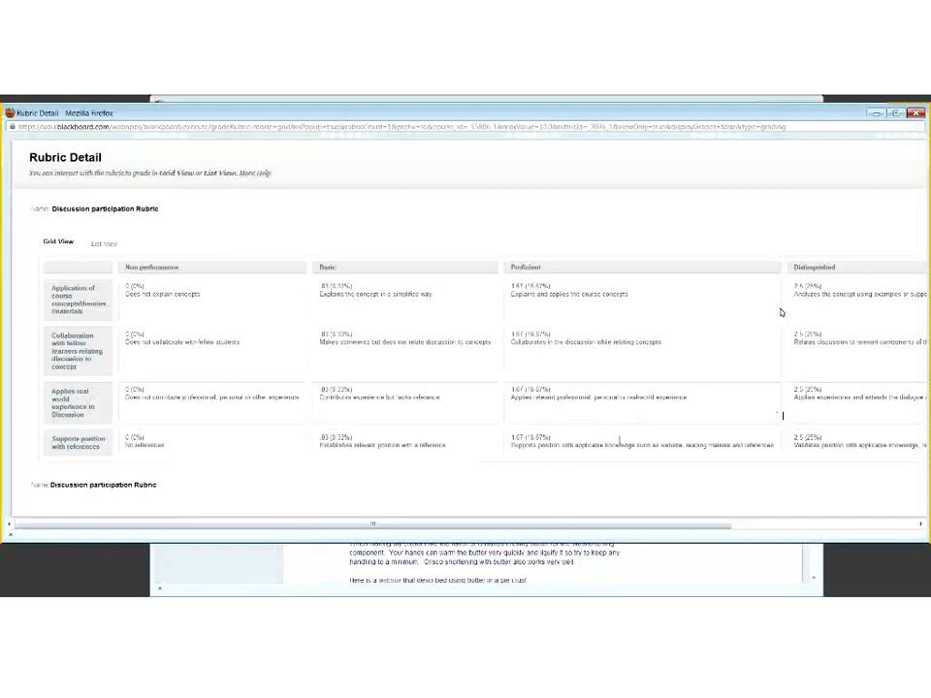
pyautogui.click(913, 116)
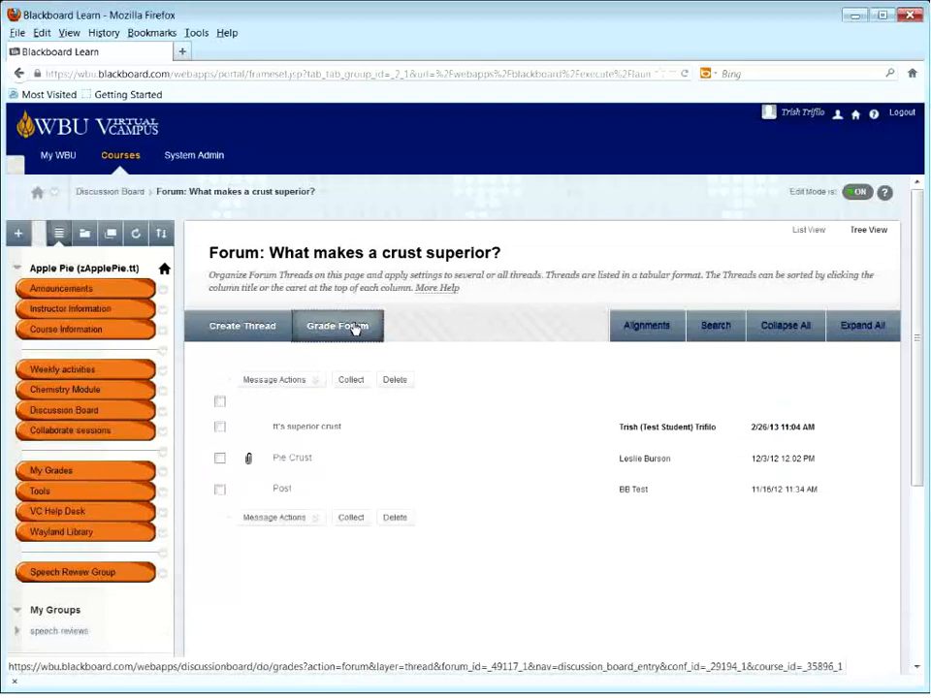
# Step: From the instructor account, open the test student's grading page for the "What makes a crust superior?" forum and show all contributors
pyautogui.click(355, 326)
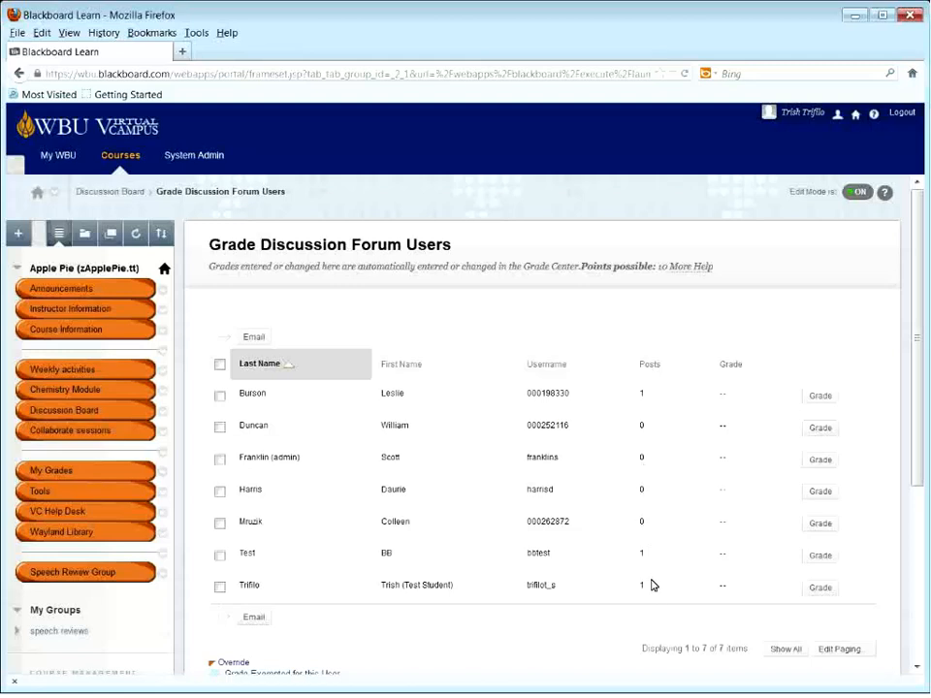
pyautogui.click(822, 407)
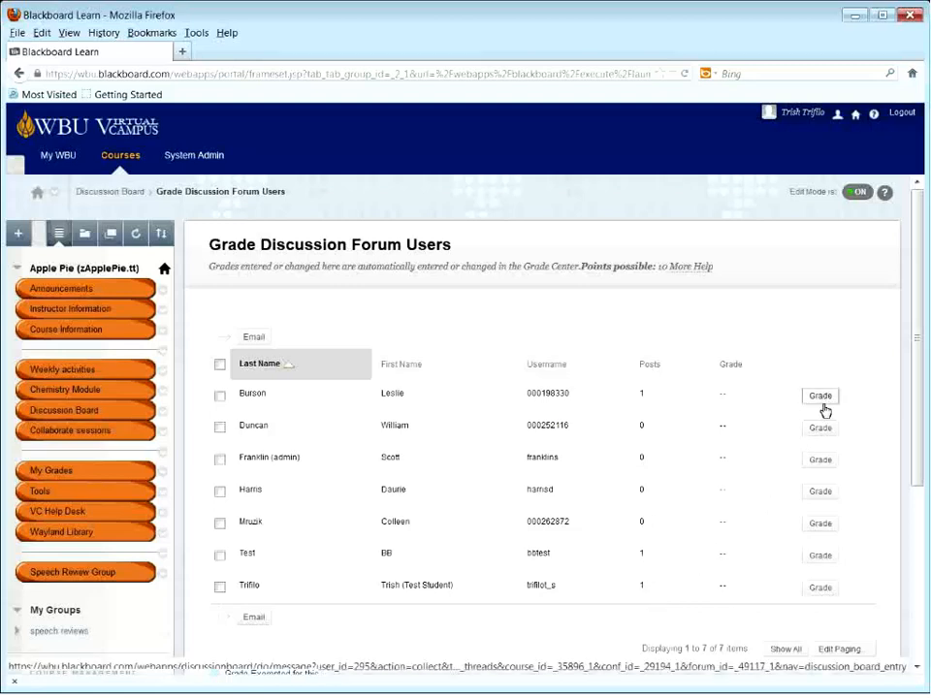
pyautogui.click(822, 490)
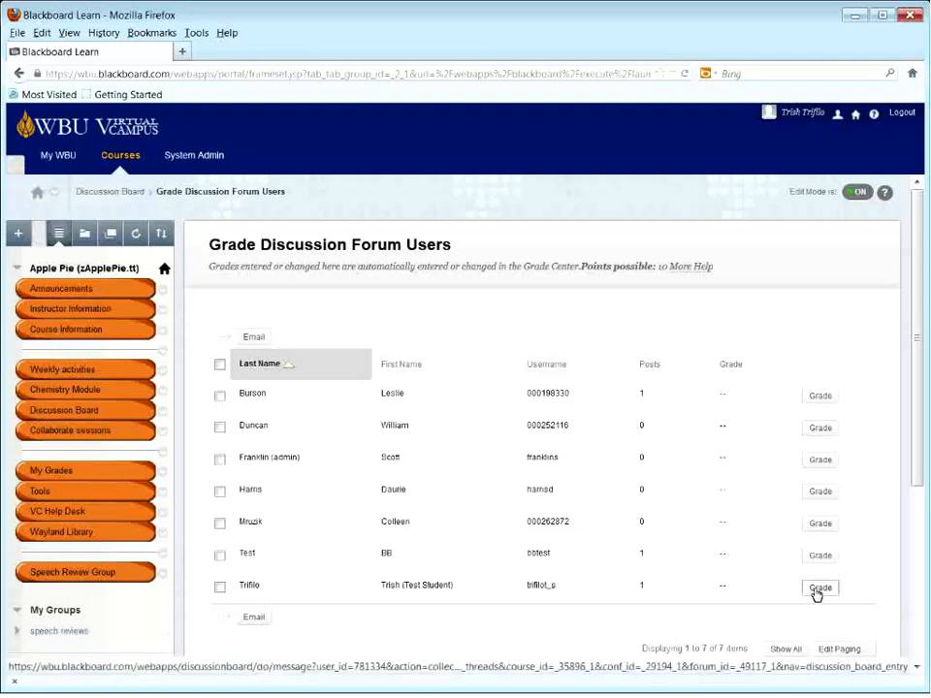
pyautogui.click(817, 590)
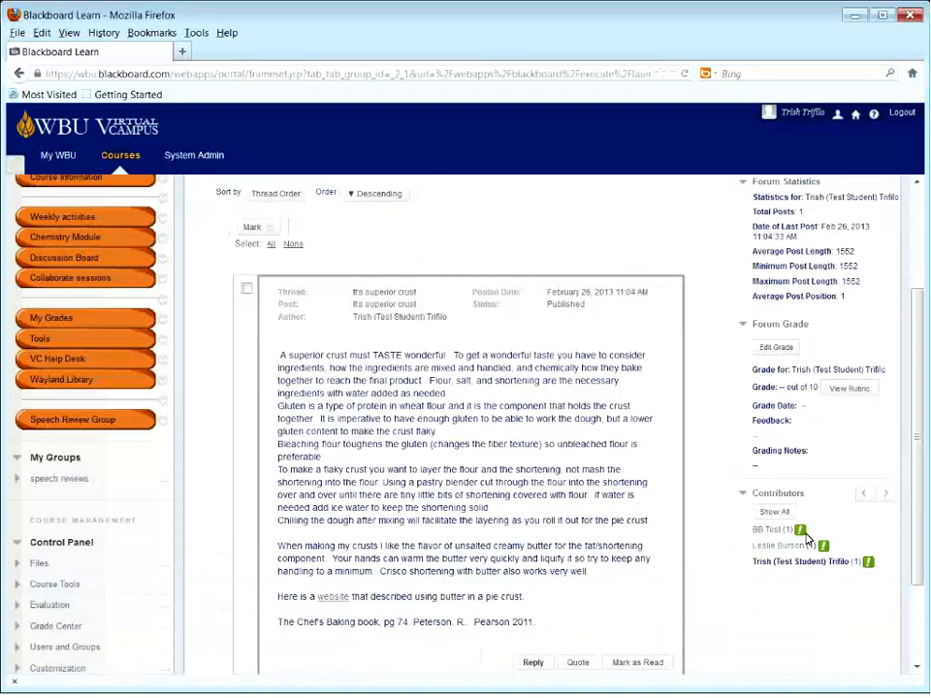
pyautogui.click(775, 514)
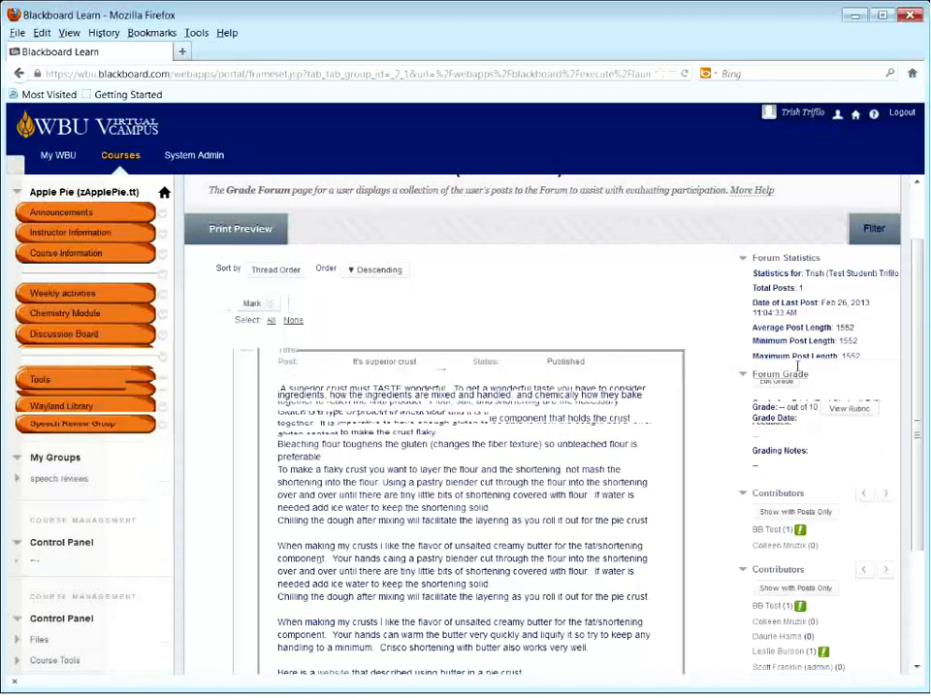
pyautogui.scroll(-2, 789, 365)
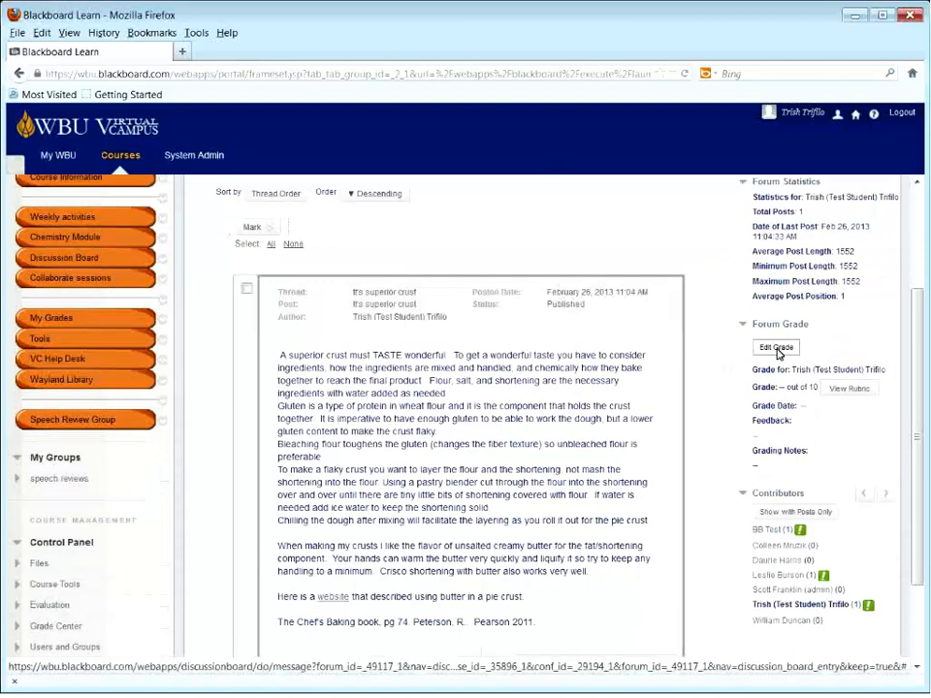
# Step: Grade the test student with the Discussion participation Rubric, rating application of course concepts as Proficient and collaboration with fellow learners as Non-performance
pyautogui.click(775, 348)
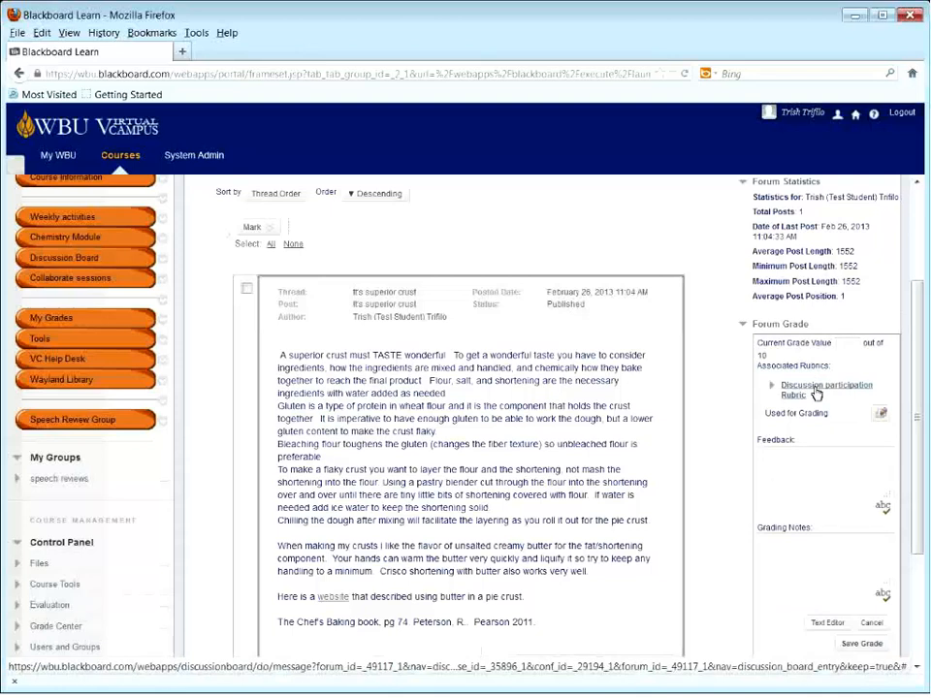
pyautogui.click(816, 393)
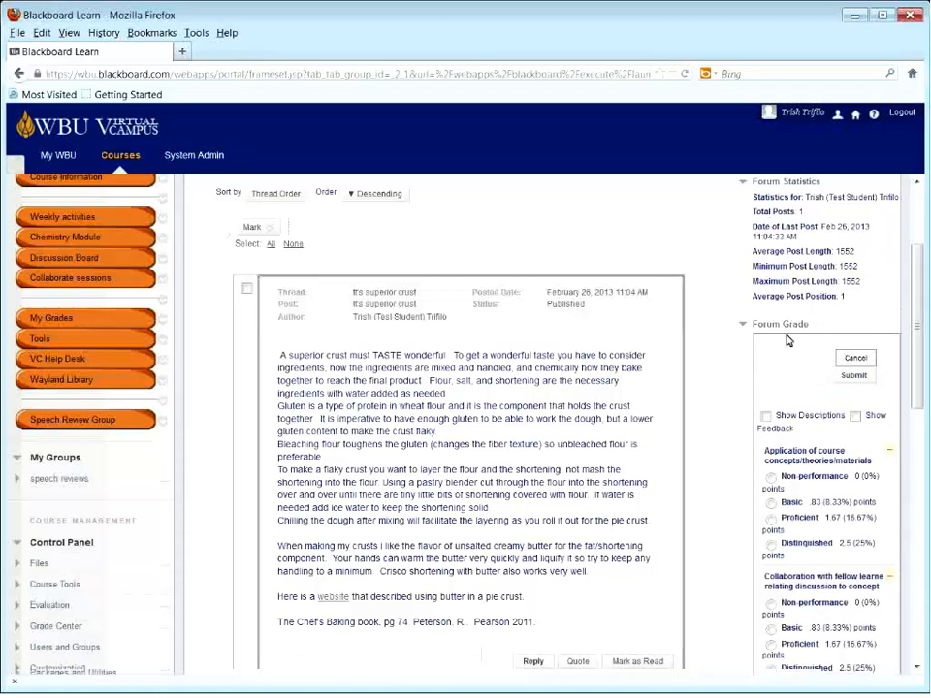
pyautogui.scroll(-3, 787, 340)
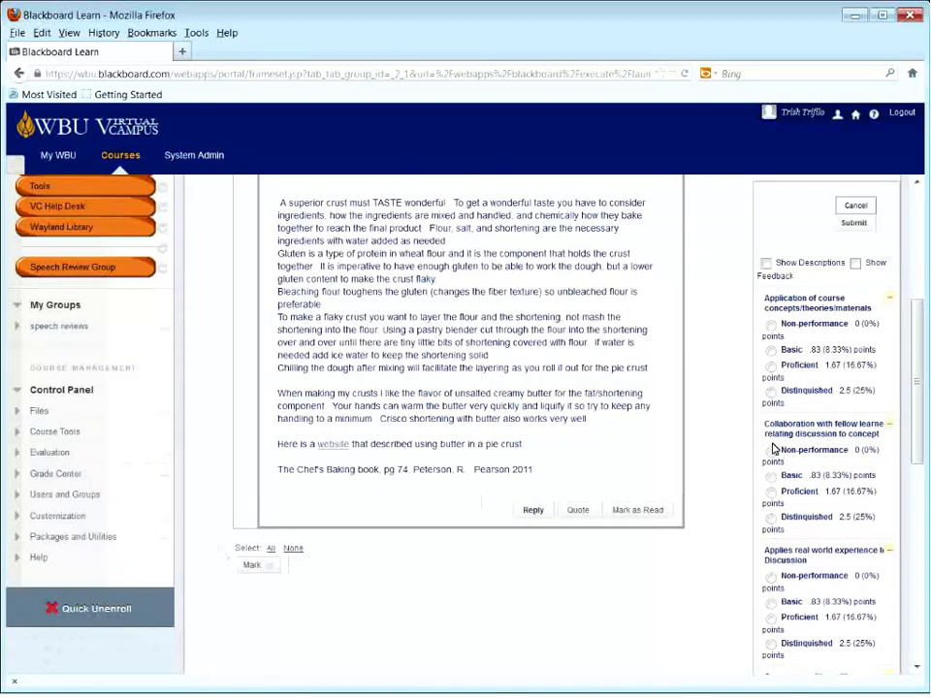
pyautogui.scroll(2, 444, 347)
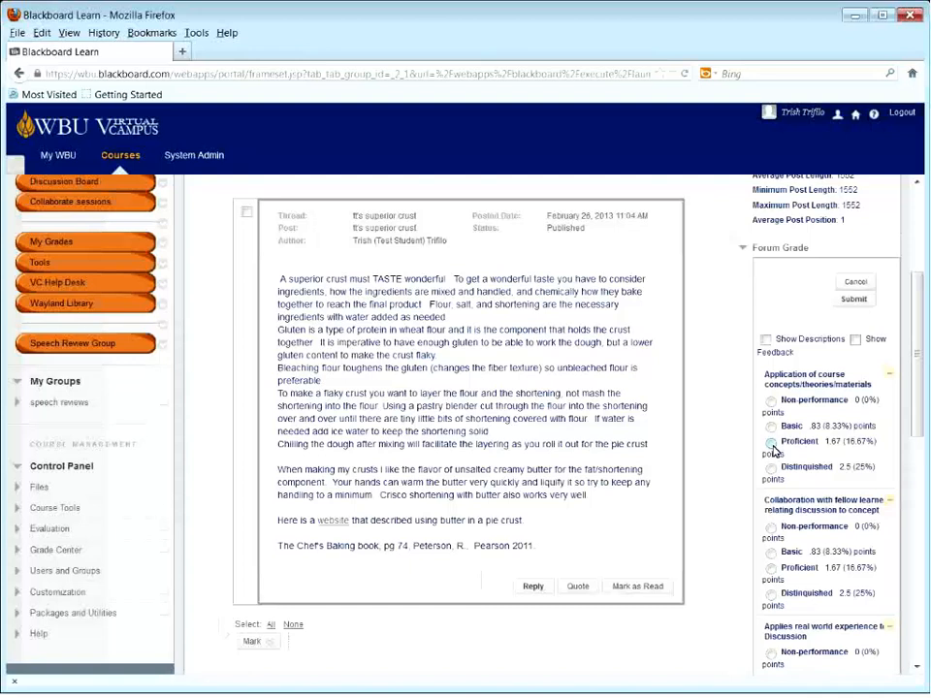
pyautogui.click(771, 443)
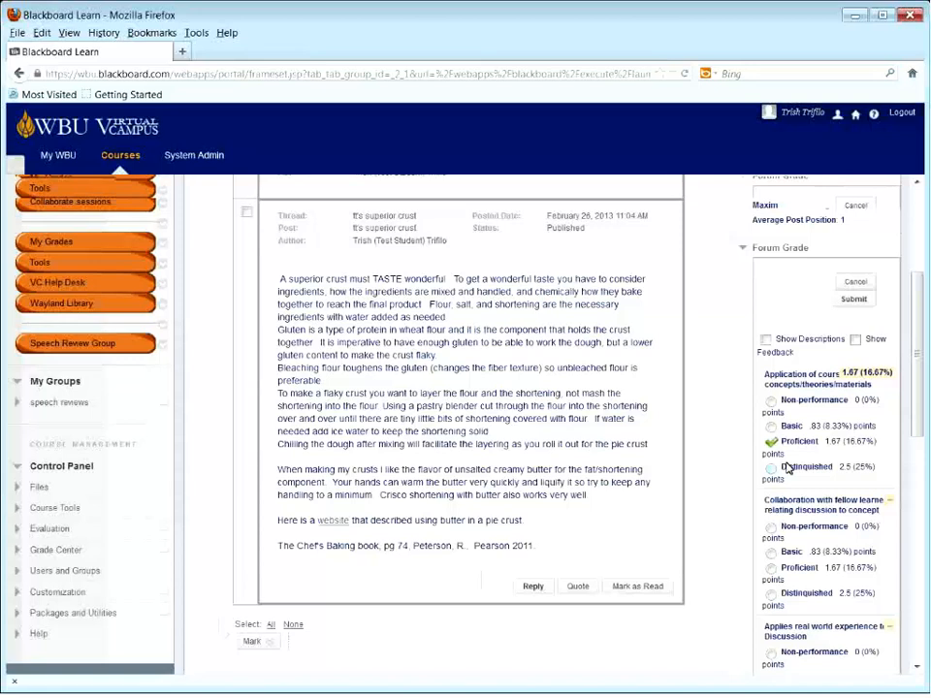
pyautogui.scroll(-2, 374, 580)
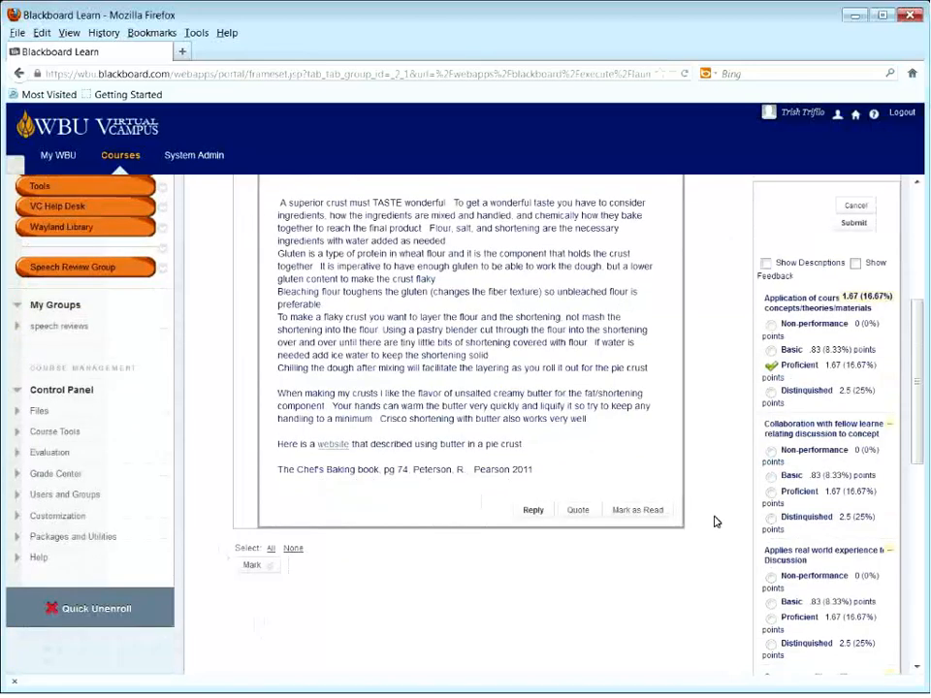
pyautogui.click(772, 452)
# Step: Rate "Applies real world experience to Discussion" as Proficient and "Supports position with references" as Distinguished
pyautogui.scroll(-2, 807, 625)
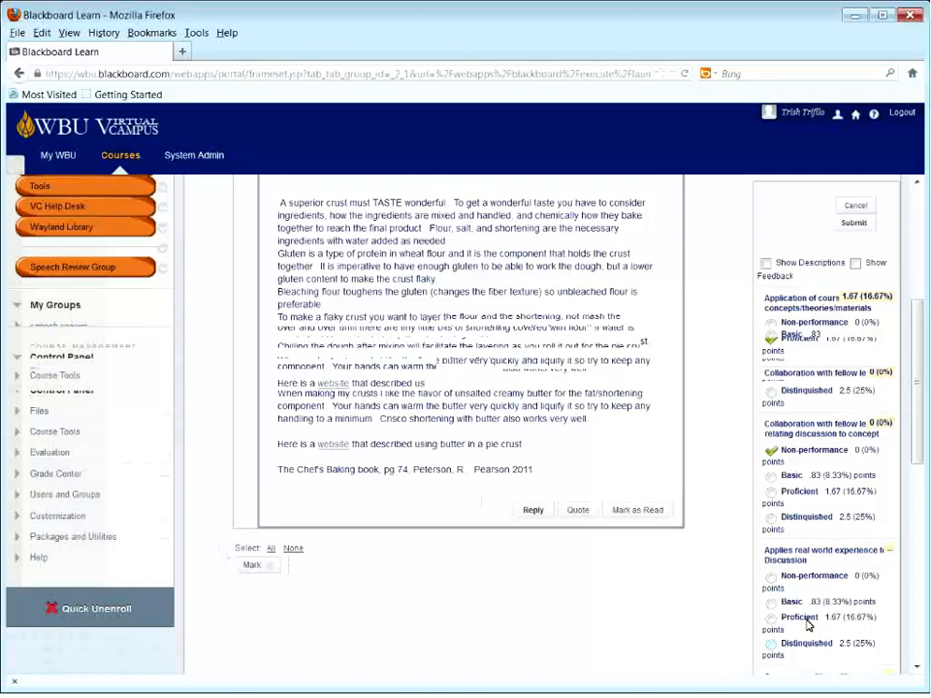
pyautogui.scroll(-1, 807, 626)
pyautogui.click(774, 568)
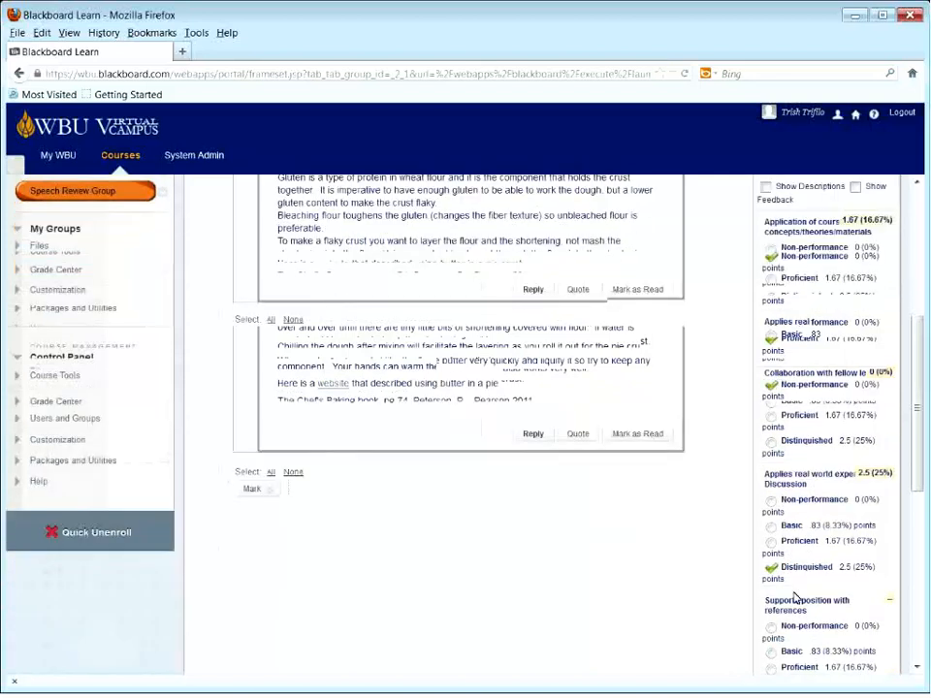
pyautogui.scroll(-2, 795, 599)
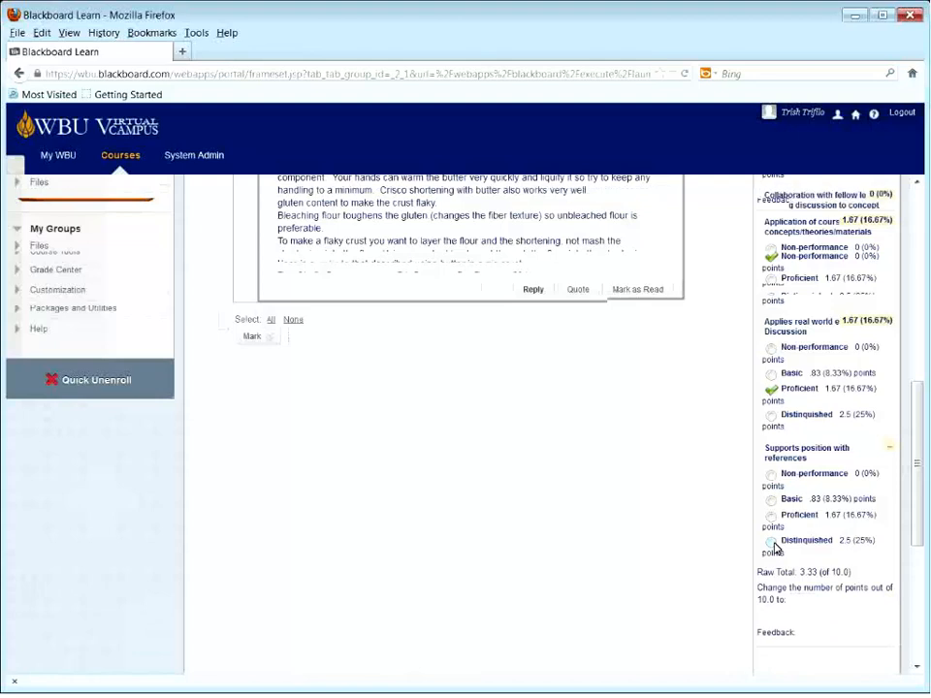
pyautogui.click(772, 545)
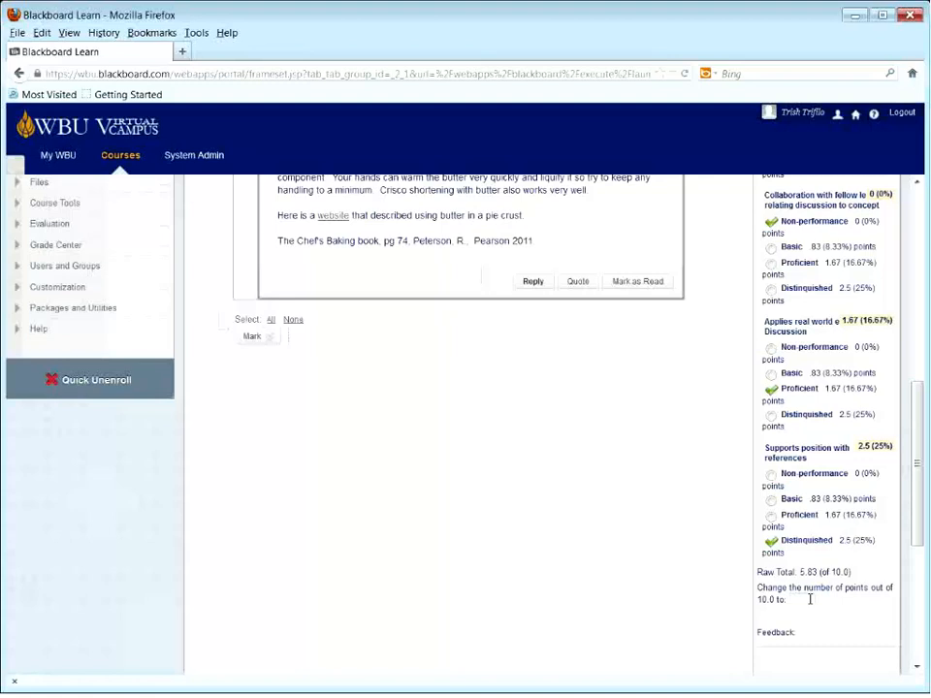
# Step: Enter the rubric feedback "comment", open it in the full text editor, and save the completed rubric
pyautogui.click(797, 599)
pyautogui.scroll(-3, 785, 523)
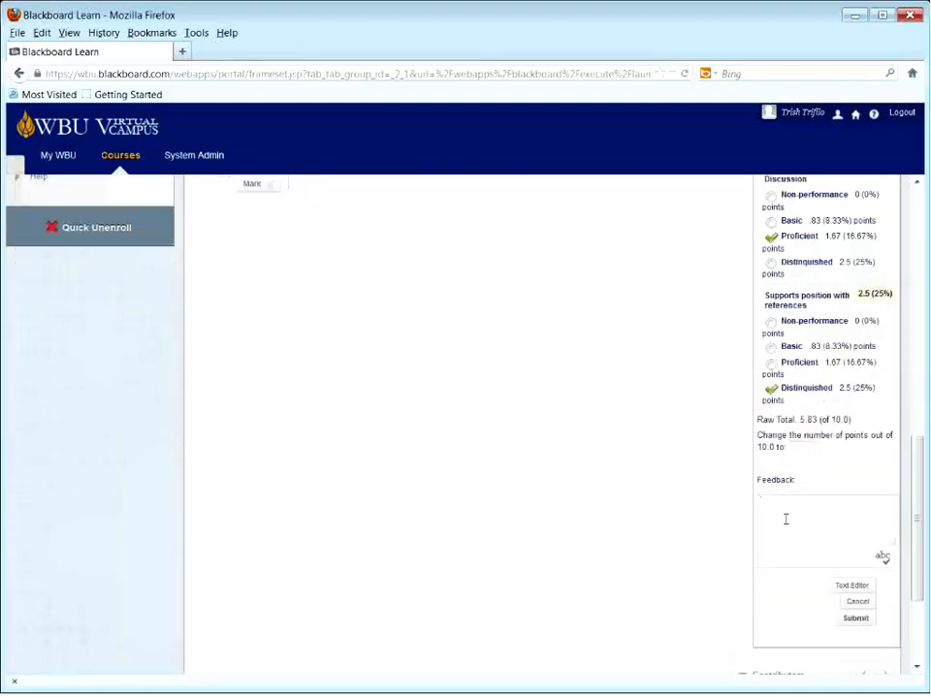
pyautogui.click(785, 519)
pyautogui.write('comment')
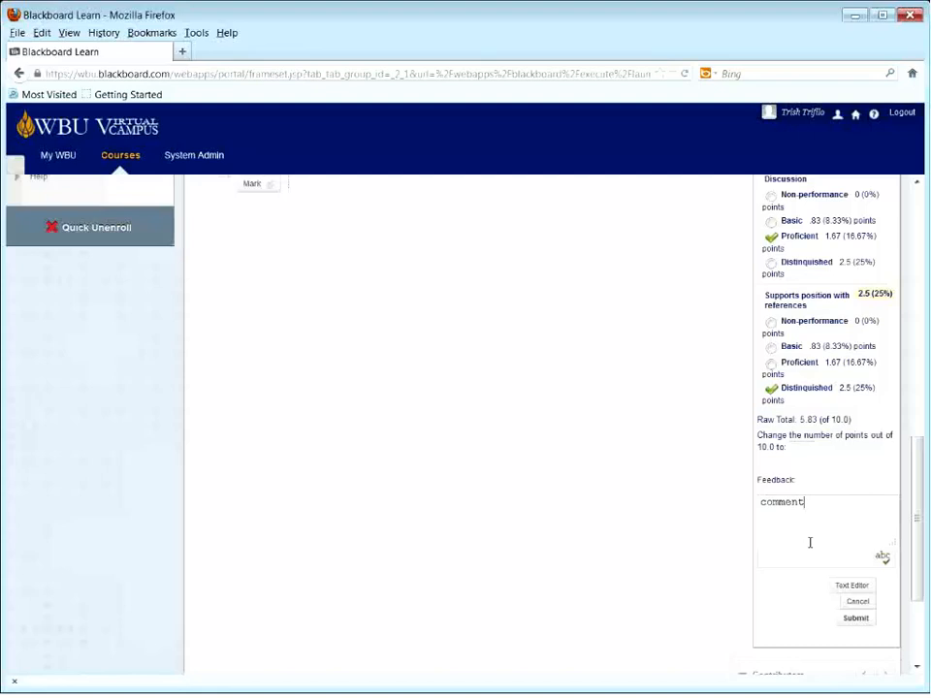
pyautogui.click(854, 587)
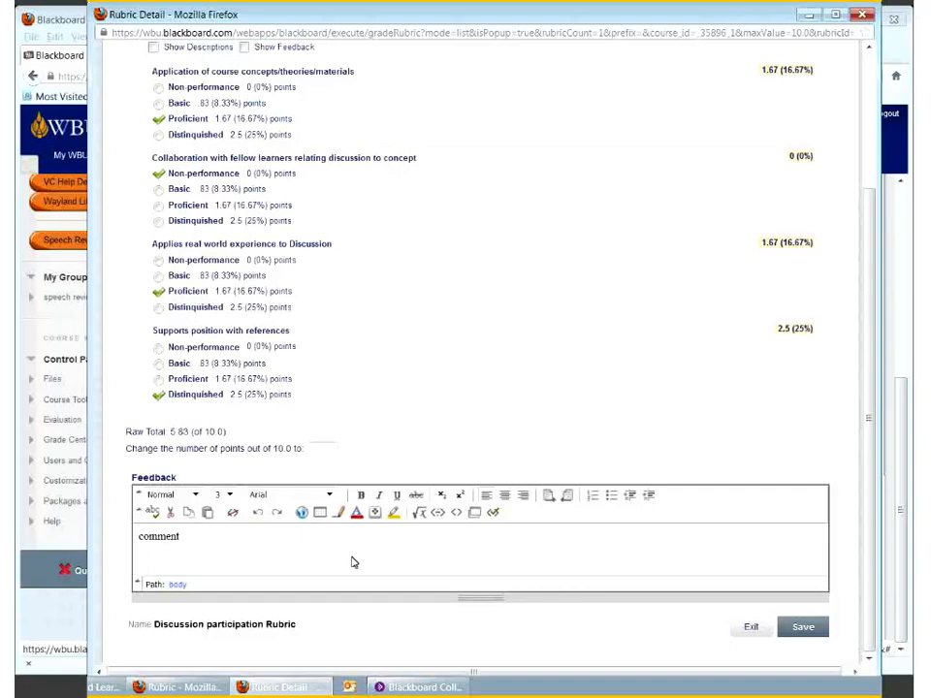
pyautogui.click(800, 628)
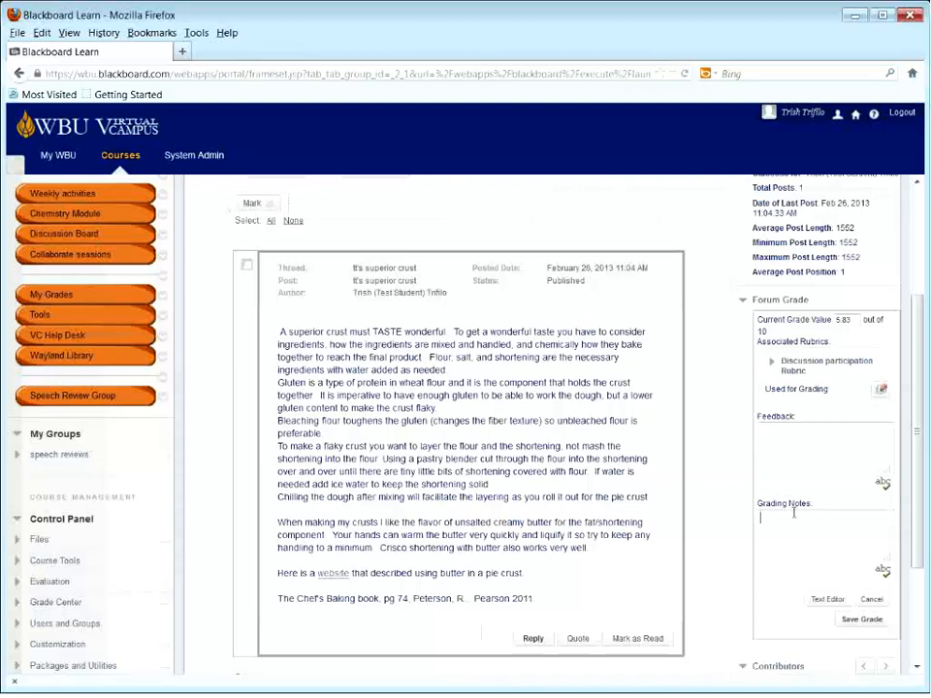
# Step: Add the grading note "student post was late" and reopen the Discussion participation Rubric from the forum grade
pyautogui.click(796, 524)
pyautogui.write('student post was late')
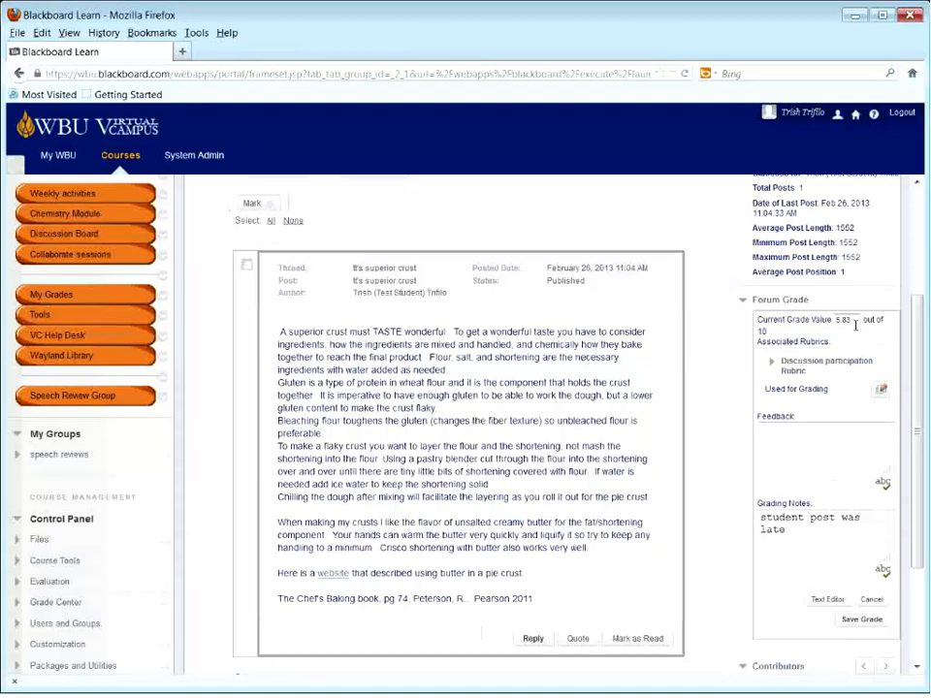
pyautogui.click(827, 367)
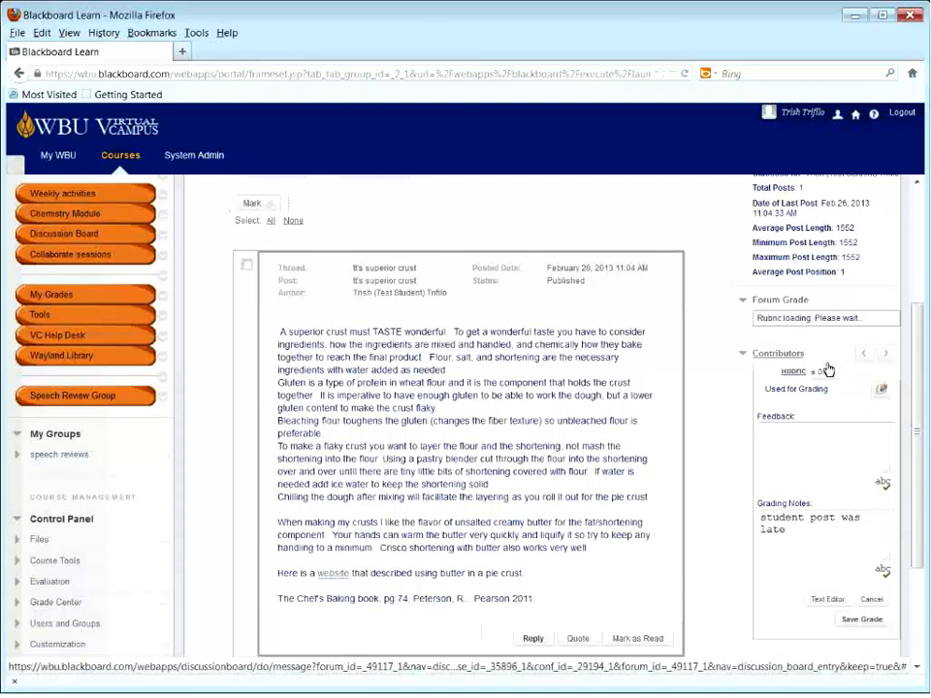
# Step: Review the test student's Discussion participation Rubric ratings and save the forum grade with its grading note
pyautogui.scroll(-3, 803, 527)
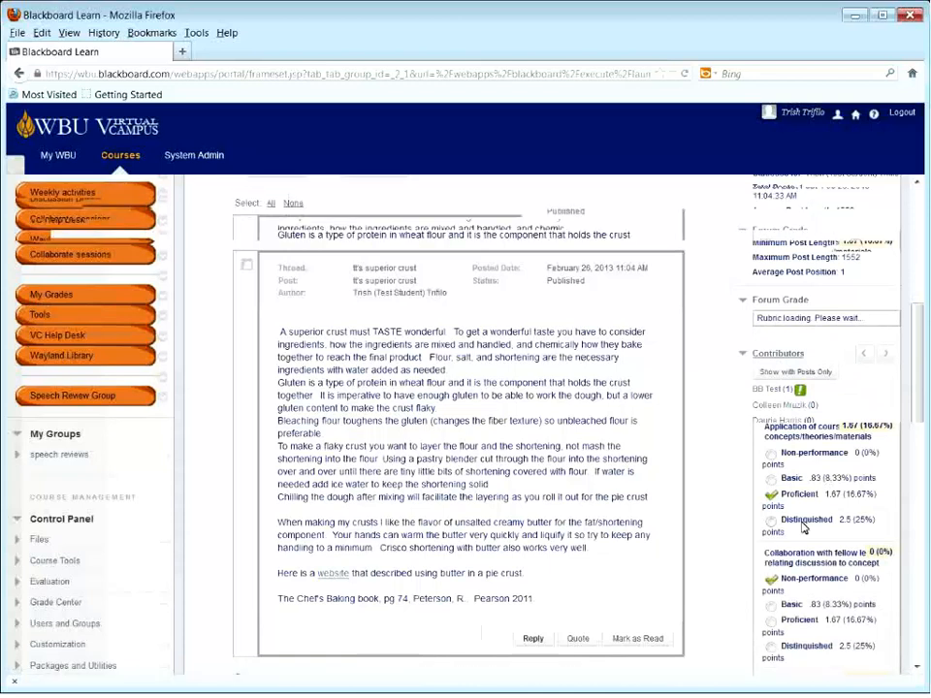
pyautogui.scroll(-3, 803, 527)
pyautogui.scroll(-5, 803, 527)
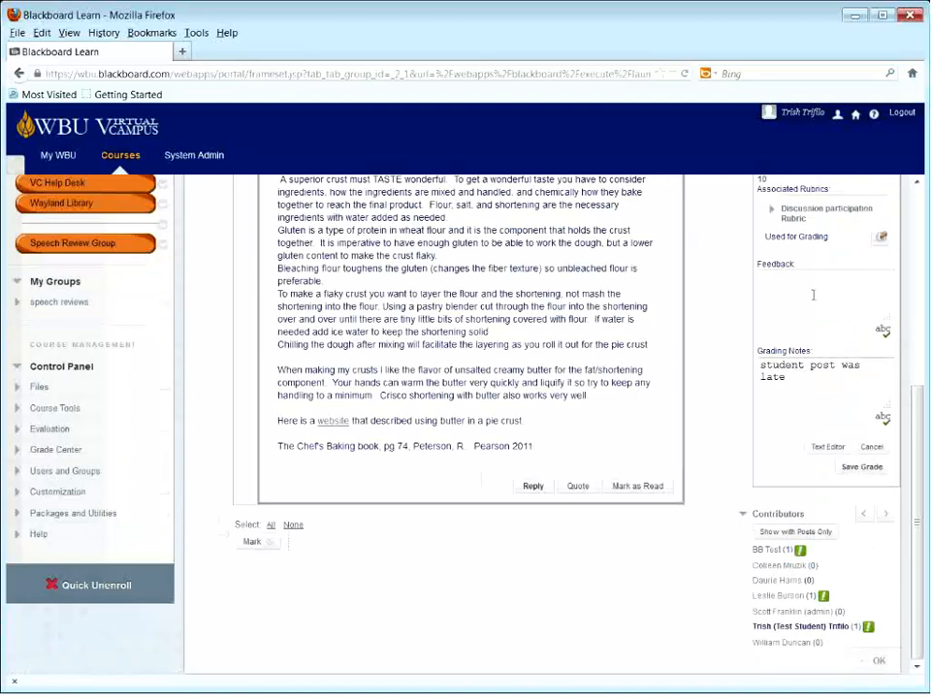
pyautogui.scroll(3, 814, 302)
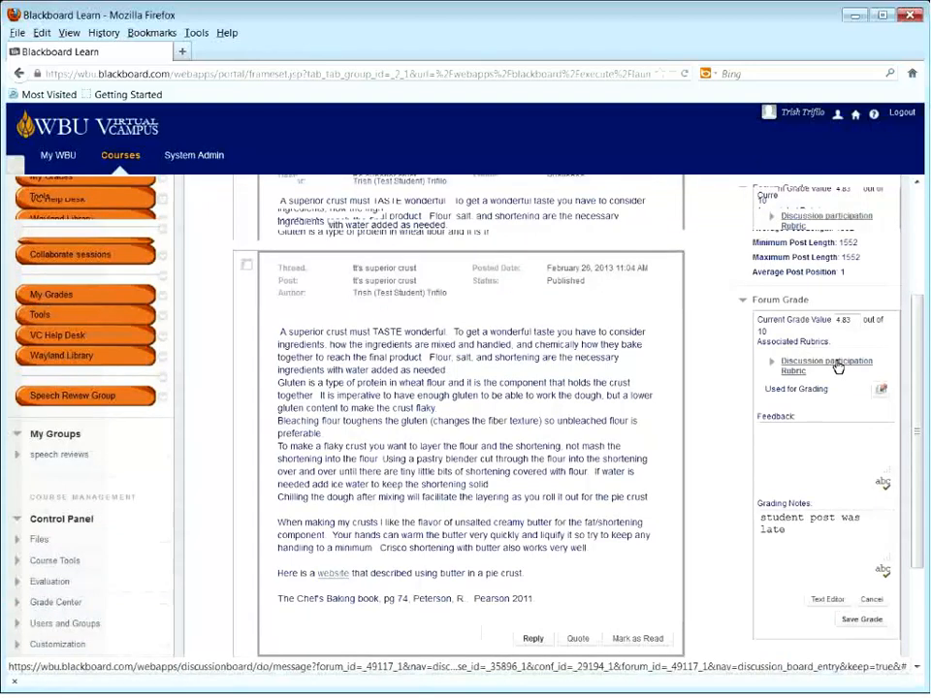
pyautogui.scroll(-3, 837, 366)
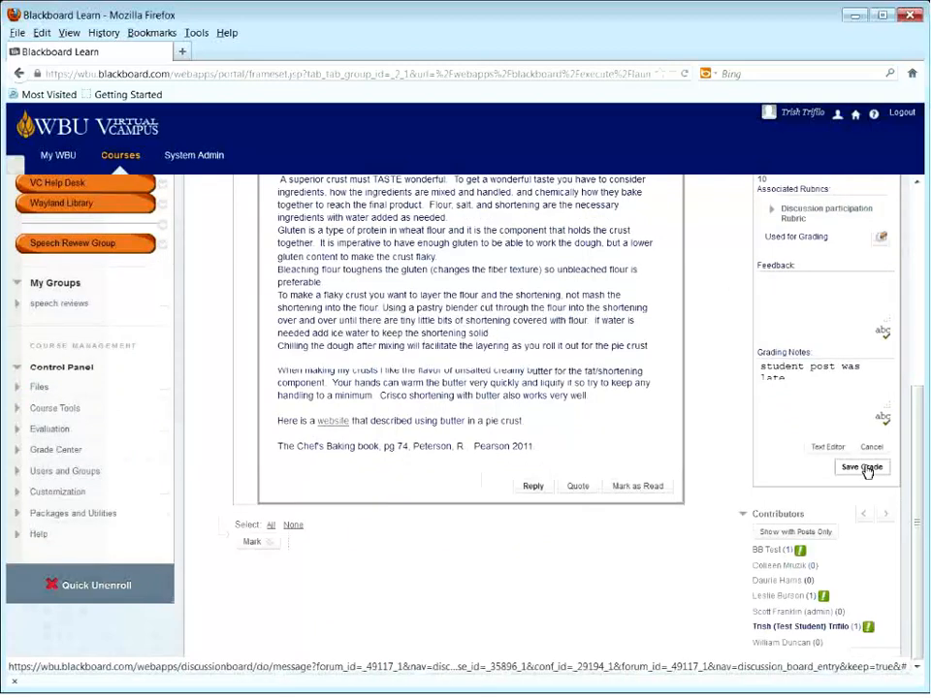
pyautogui.click(862, 467)
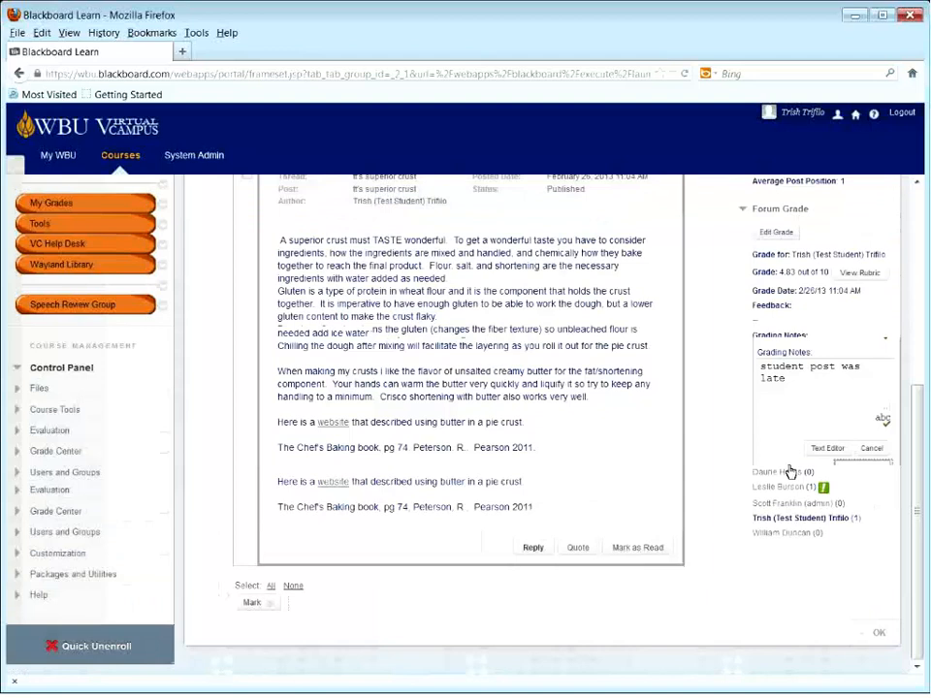
# Step: Open another contributor's crust forum post, rate every rubric criterion Proficient, add the feedback "good job", and submit the rubric
pyautogui.click(790, 472)
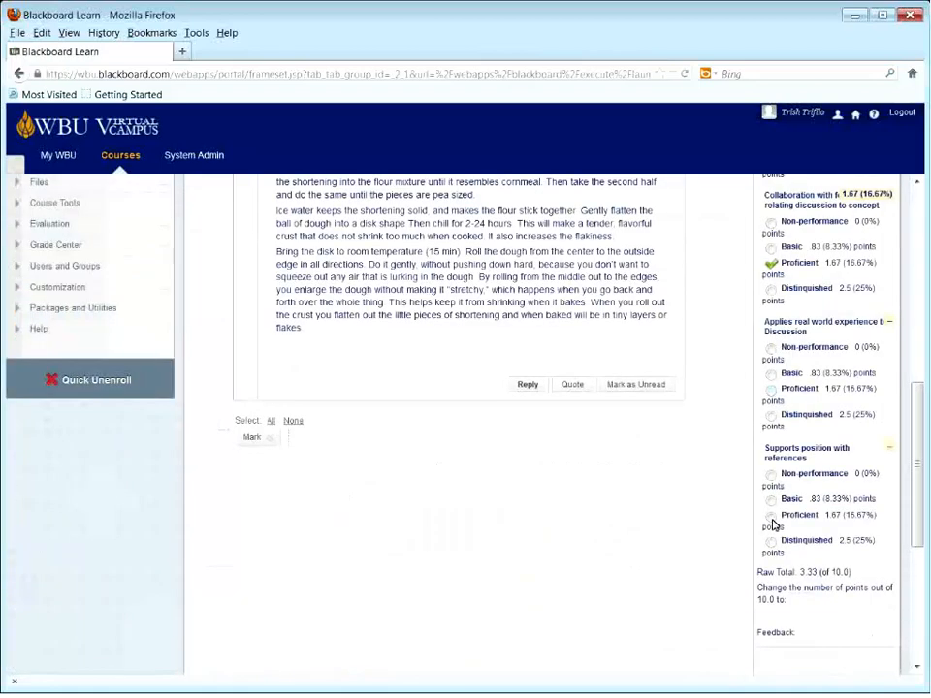
pyautogui.click(771, 518)
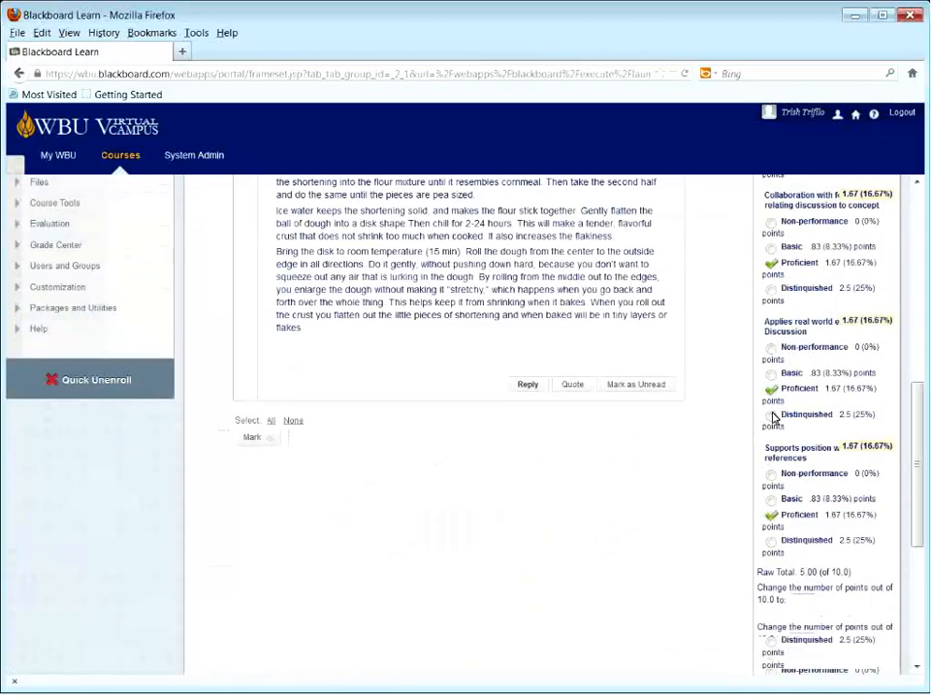
pyautogui.scroll(-3, 774, 418)
pyautogui.click(782, 515)
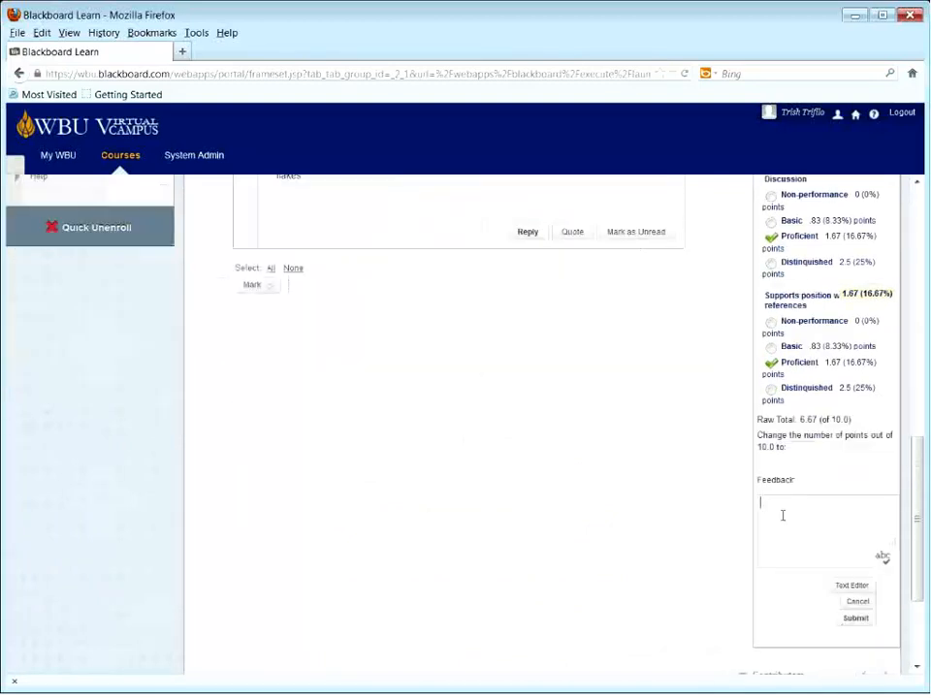
pyautogui.write('goodjob')
pyautogui.click(855, 620)
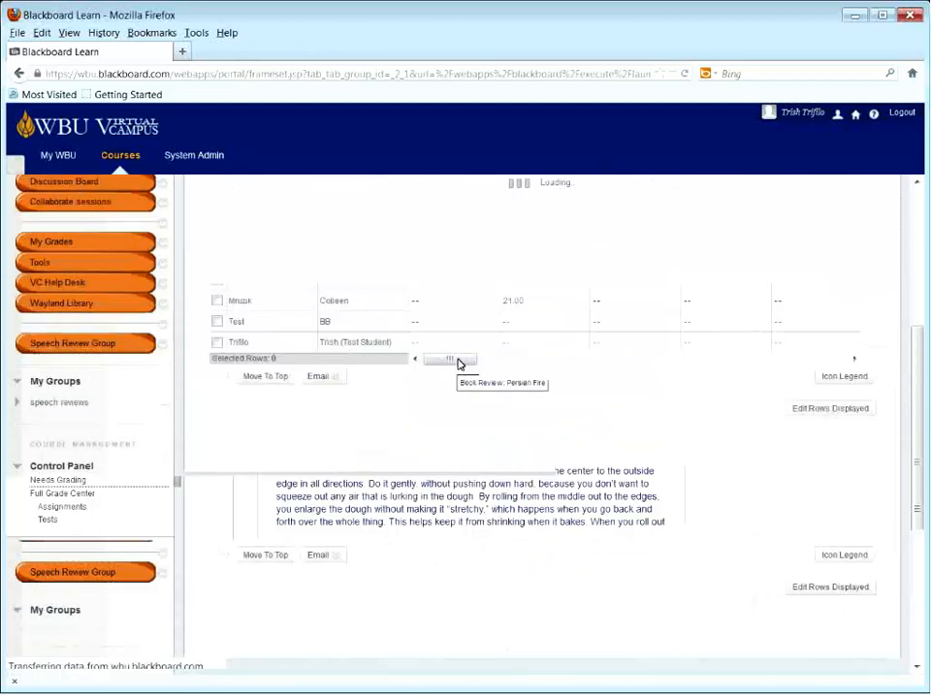
# Step: View the first listed student's grade details for "What makes a crust superior?" in the Full Grade Center and check the test student's grade options
pyautogui.moveTo(458, 364); pyautogui.dragTo(819, 378)
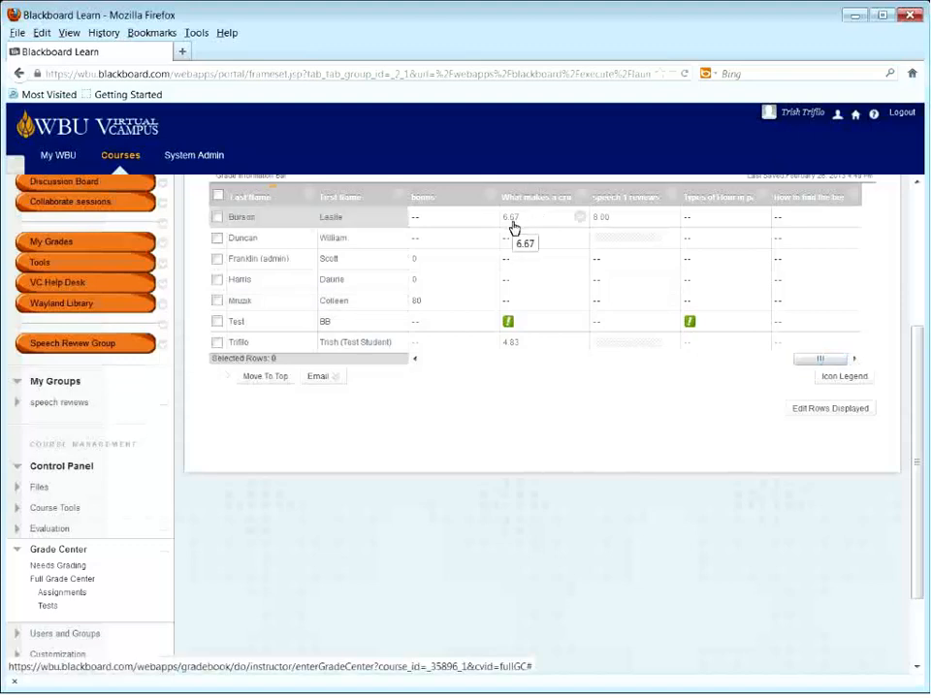
pyautogui.click(579, 217)
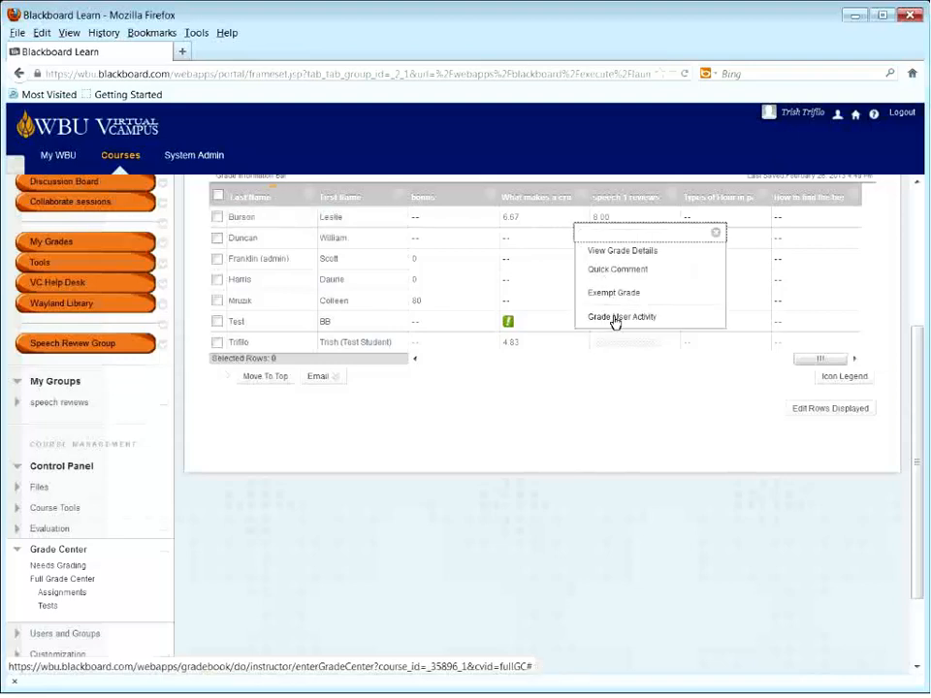
pyautogui.click(621, 253)
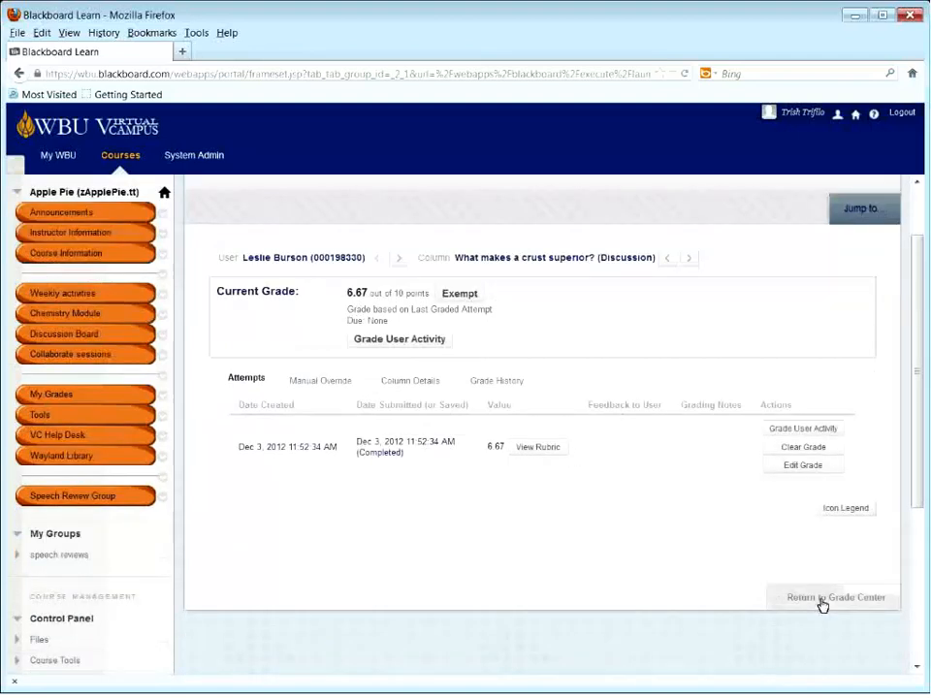
pyautogui.click(819, 603)
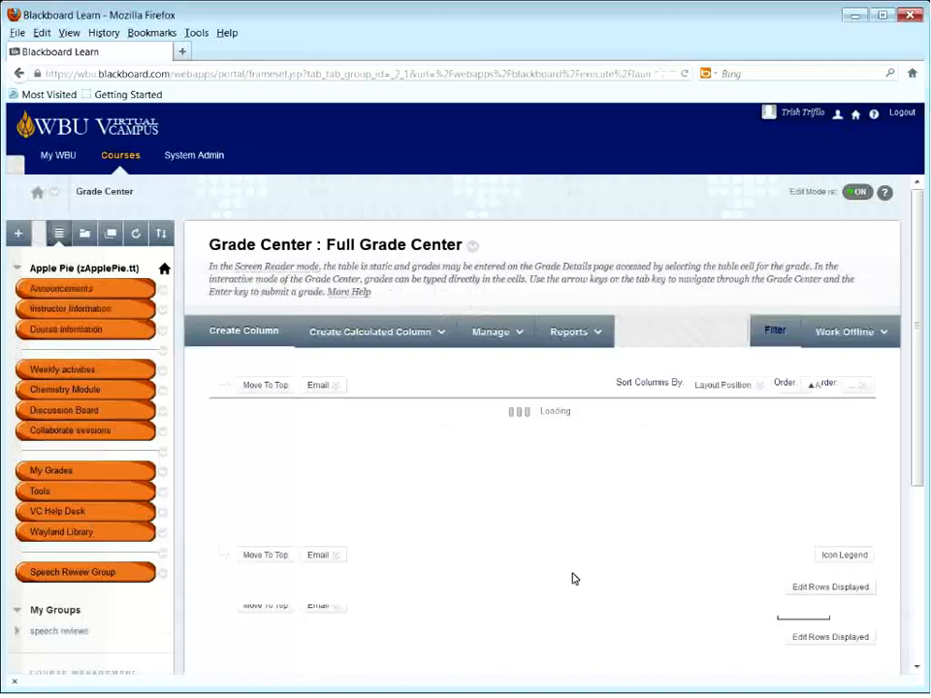
pyautogui.click(581, 573)
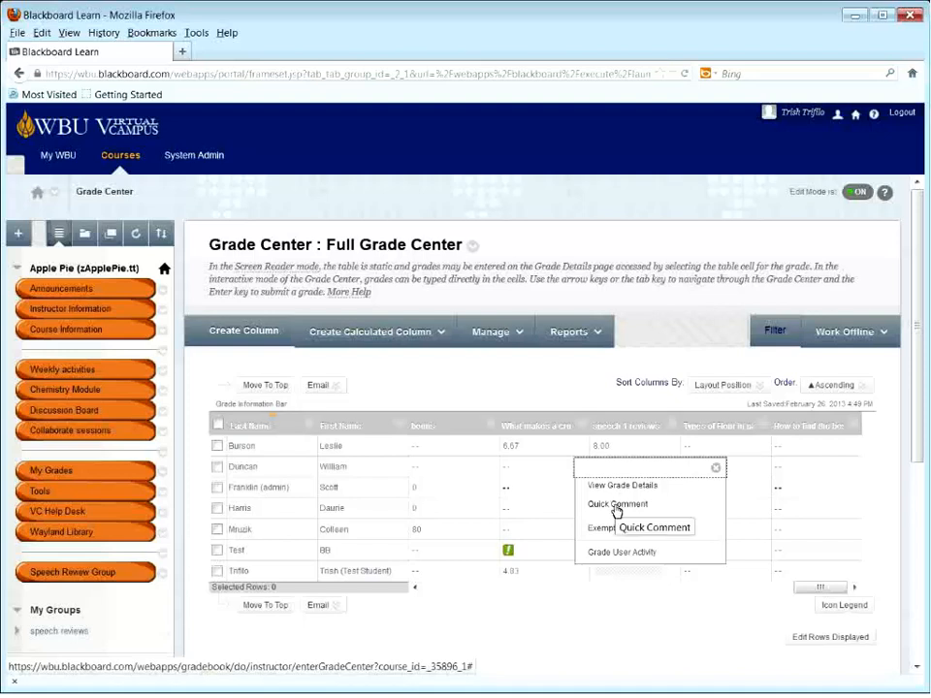
pyautogui.click(568, 602)
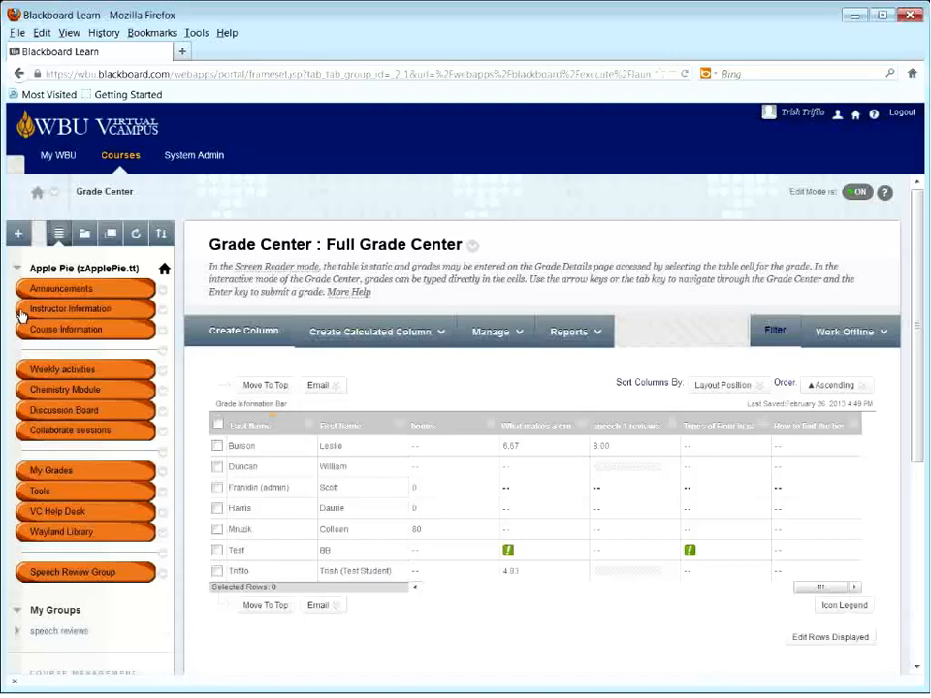
# Step: Look through the Discussion Board and the threads of the "Getting to Know the Pastry Chef" forum
pyautogui.click(48, 419)
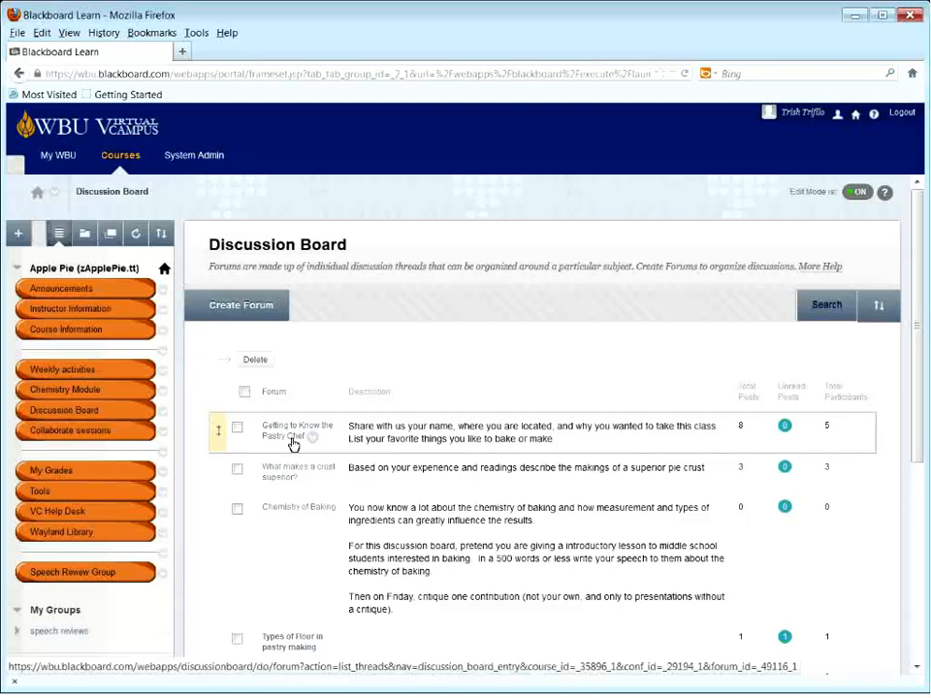
pyautogui.click(292, 442)
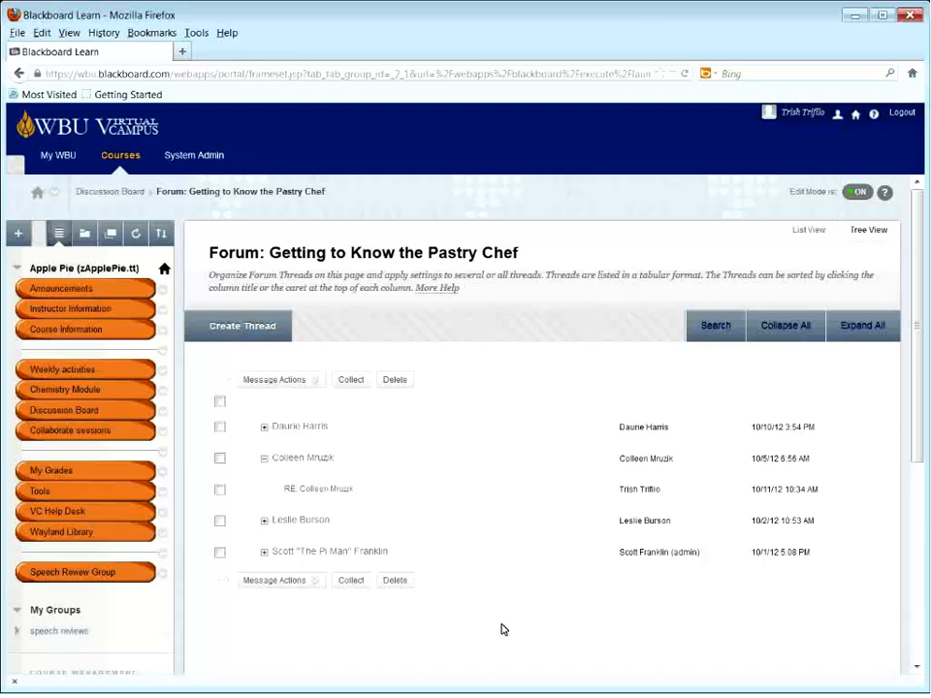
pyautogui.click(64, 419)
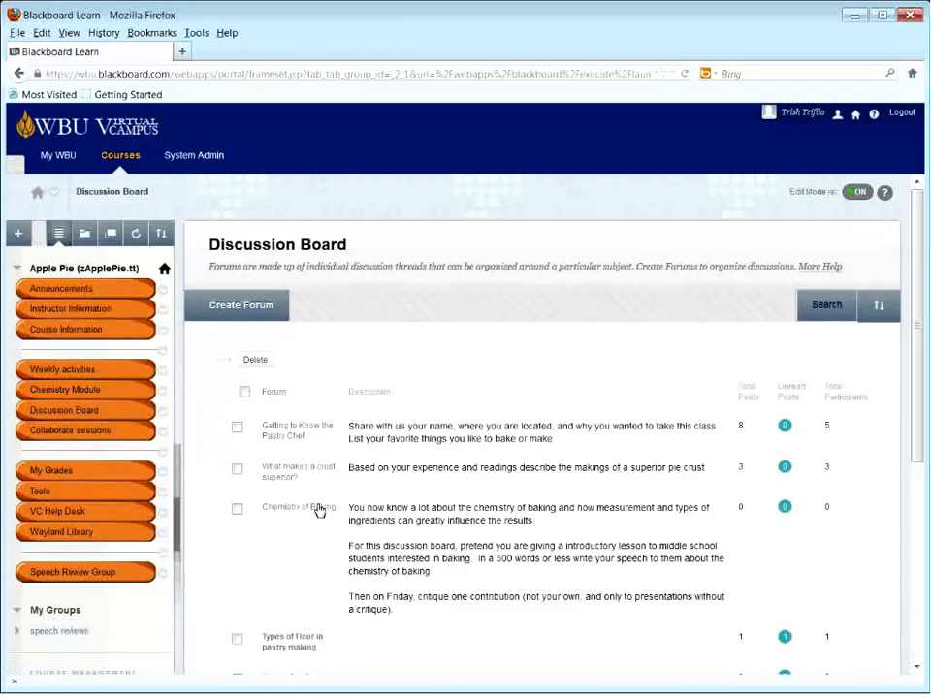
pyautogui.click(320, 508)
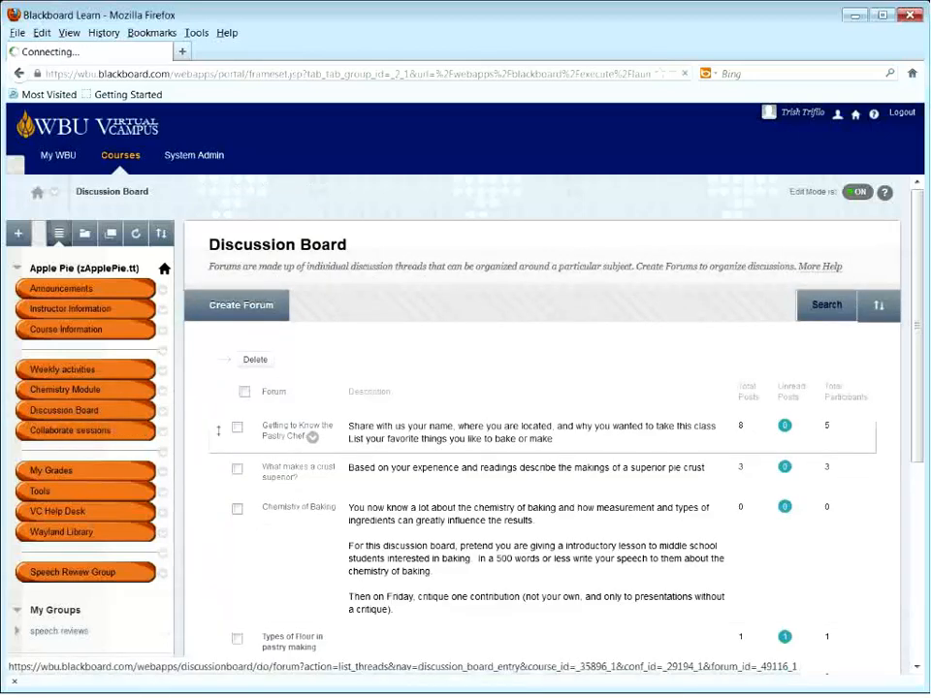
pyautogui.click(19, 74)
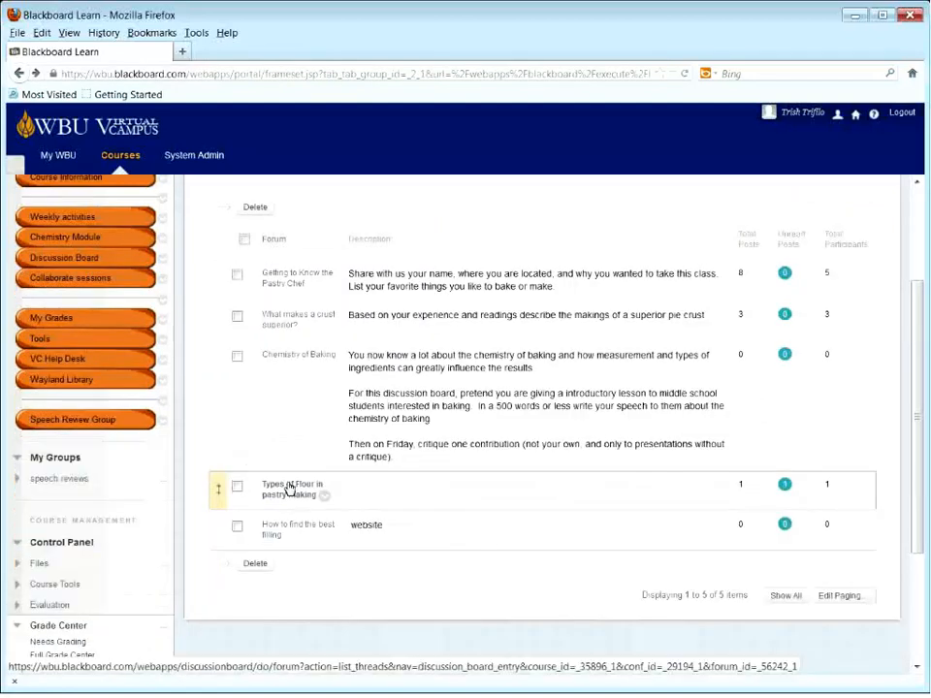
pyautogui.click(282, 282)
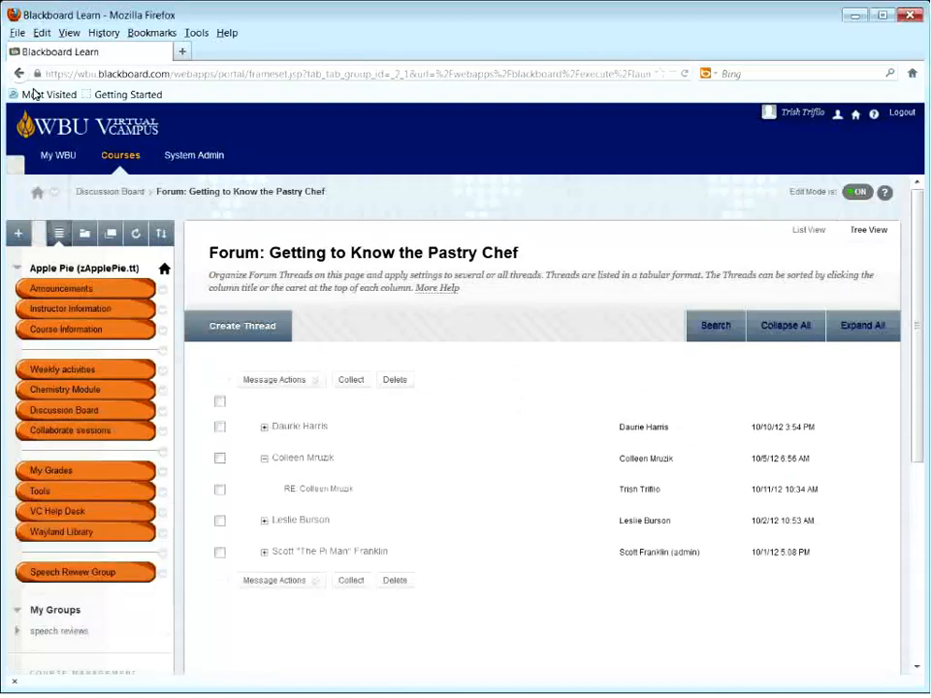
pyautogui.click(276, 381)
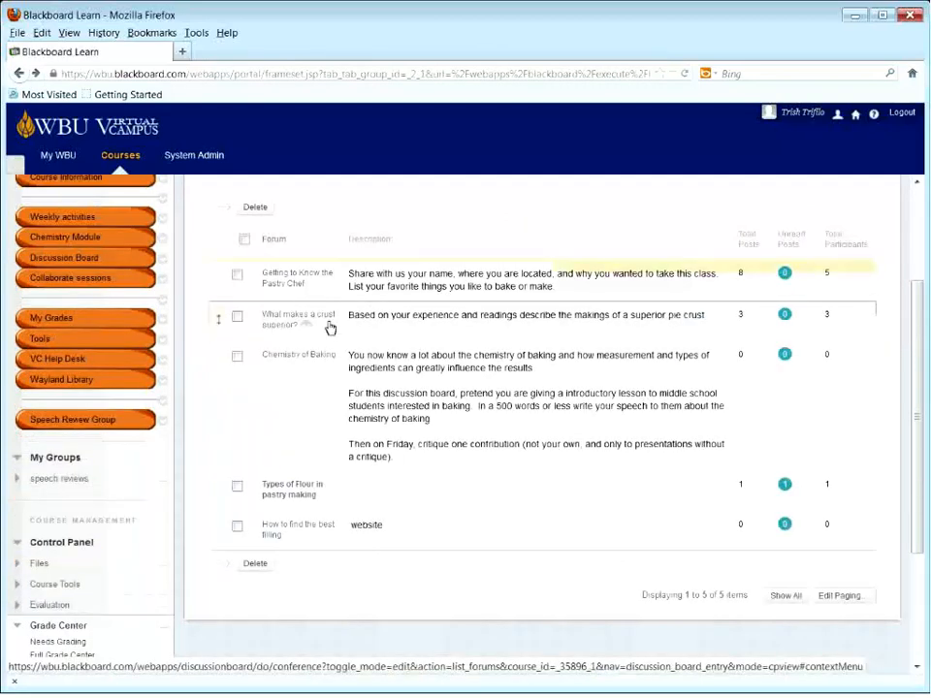
# Step: Edit the "Getting to Know the Pastry Chef" forum to Grade Discussion Forum with 10 points possible, and submit the settings
pyautogui.click(307, 326)
pyautogui.click(322, 339)
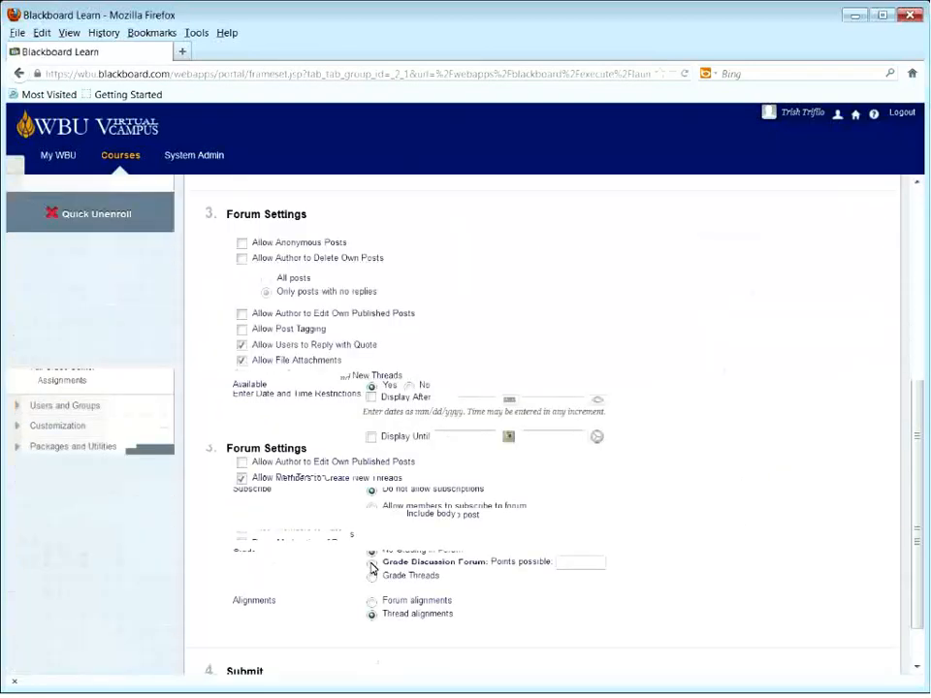
pyautogui.click(574, 566)
pyautogui.write('10')
pyautogui.scroll(-3, 515, 545)
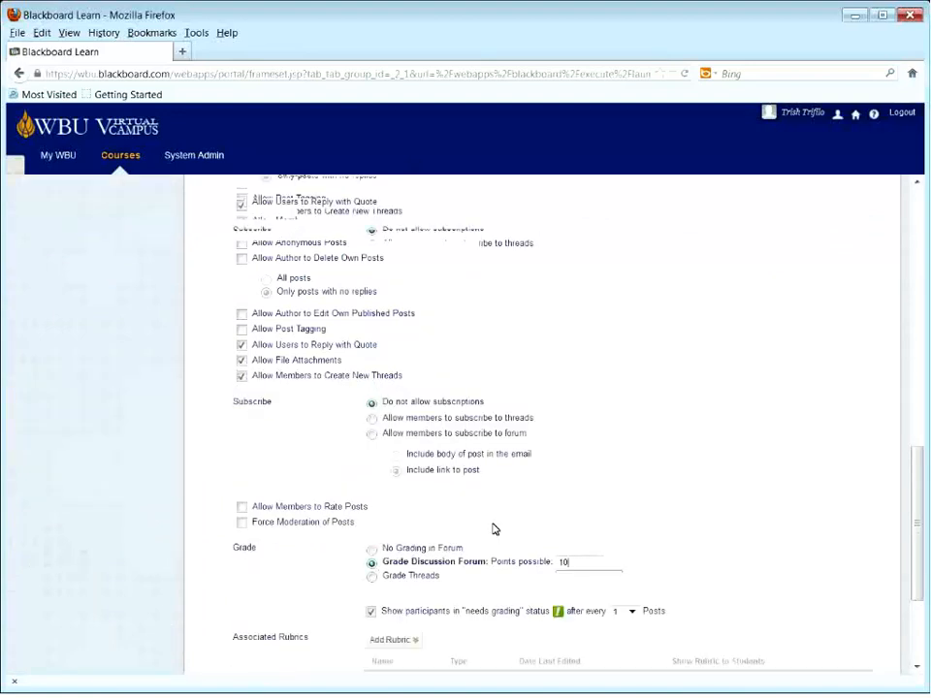
pyautogui.scroll(-3, 523, 539)
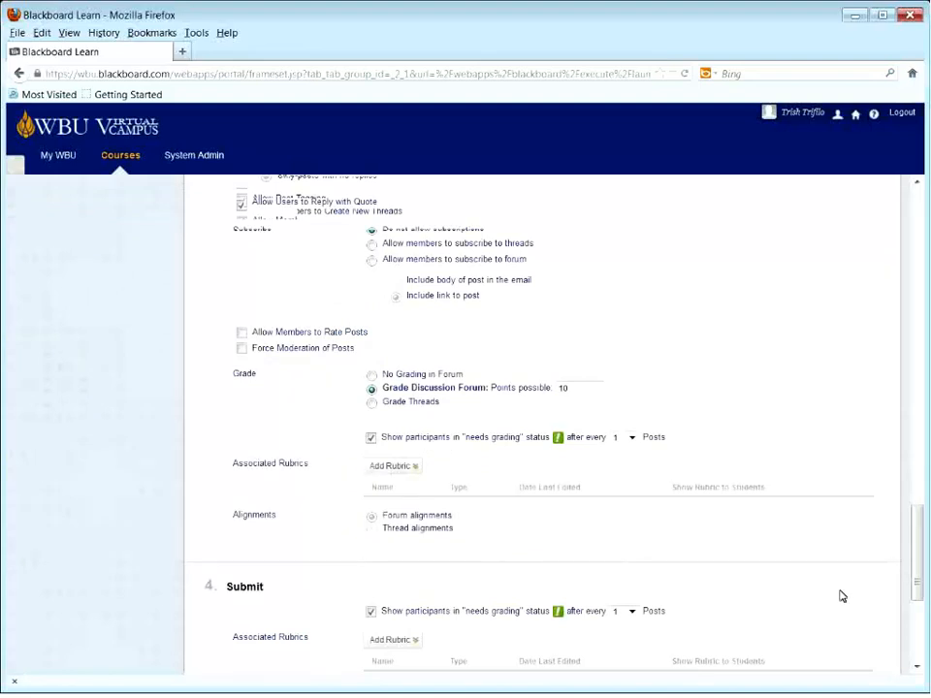
pyautogui.click(846, 630)
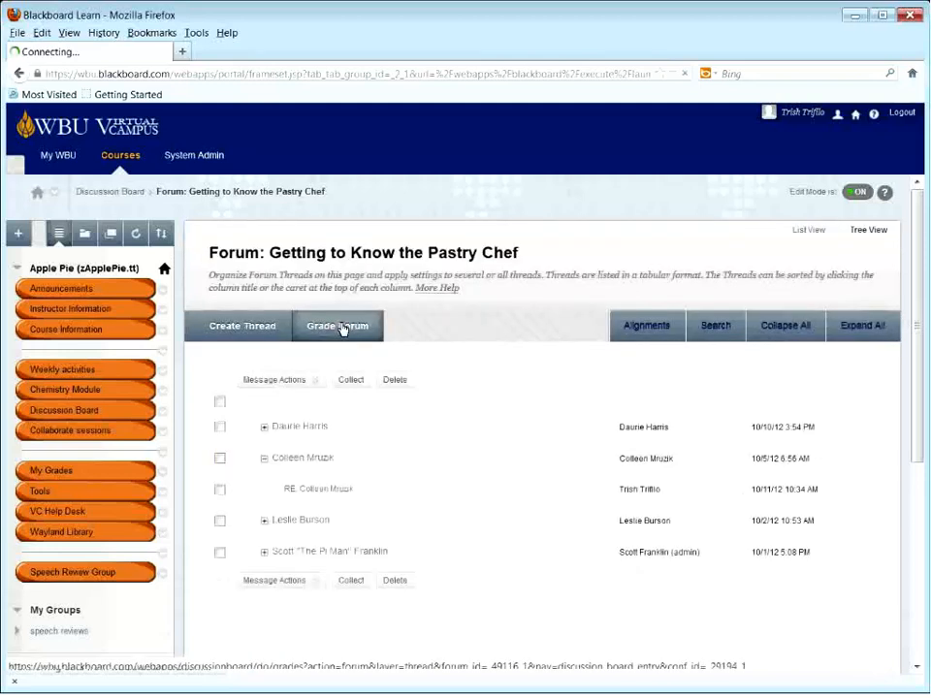
# Step: Start grading the "Getting to Know the Pastry Chef" forum and give the first listed student a grade of 10
pyautogui.click(341, 326)
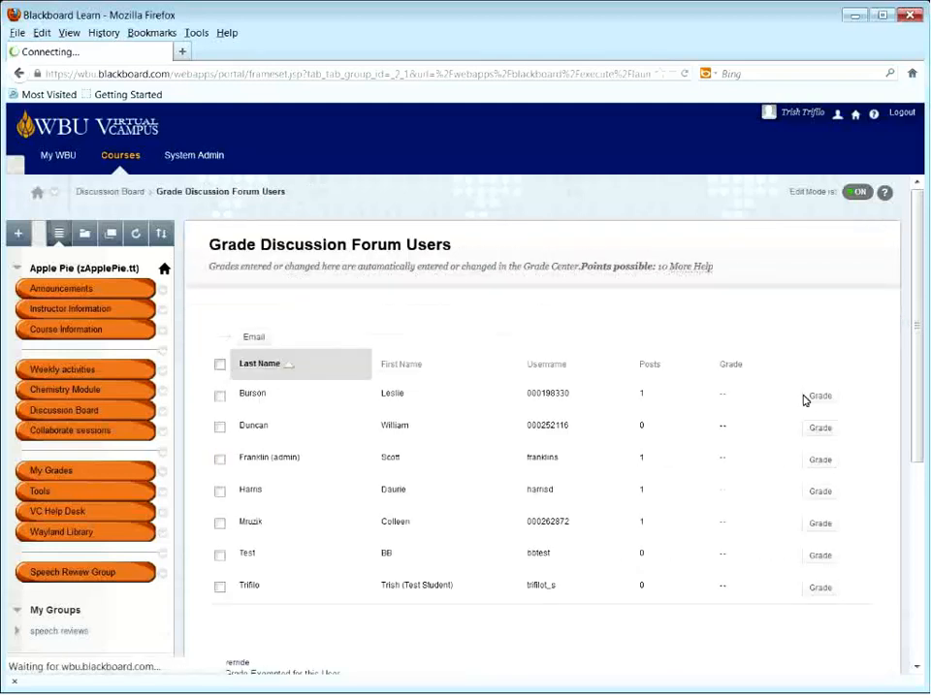
pyautogui.click(815, 402)
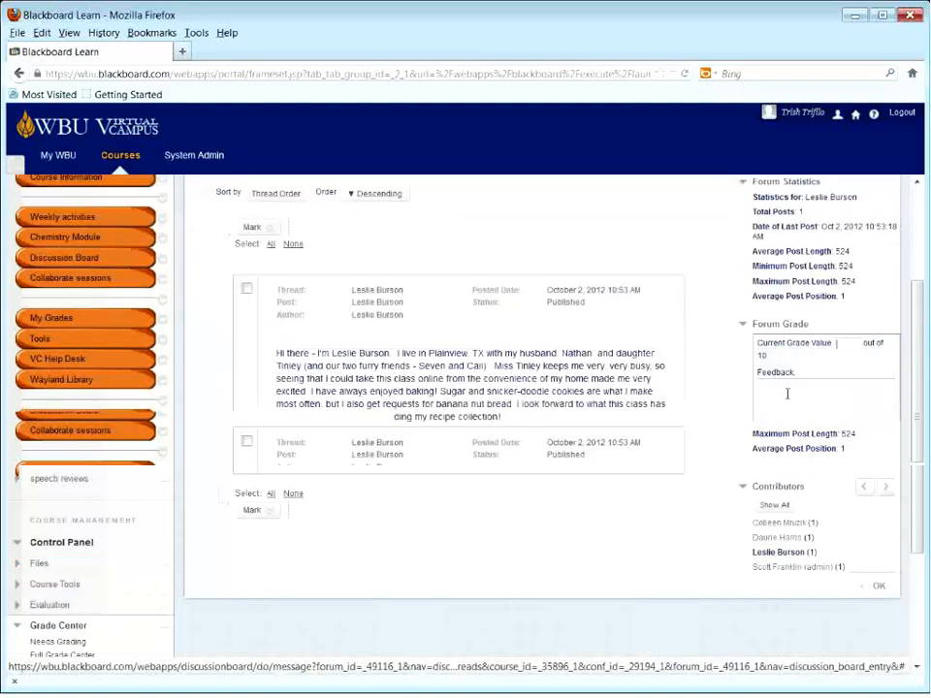
pyautogui.click(840, 346)
pyautogui.write('10')
# Step: Write the feedback "wonderful" for the student in the full text editor and submit the grade
pyautogui.click(781, 389)
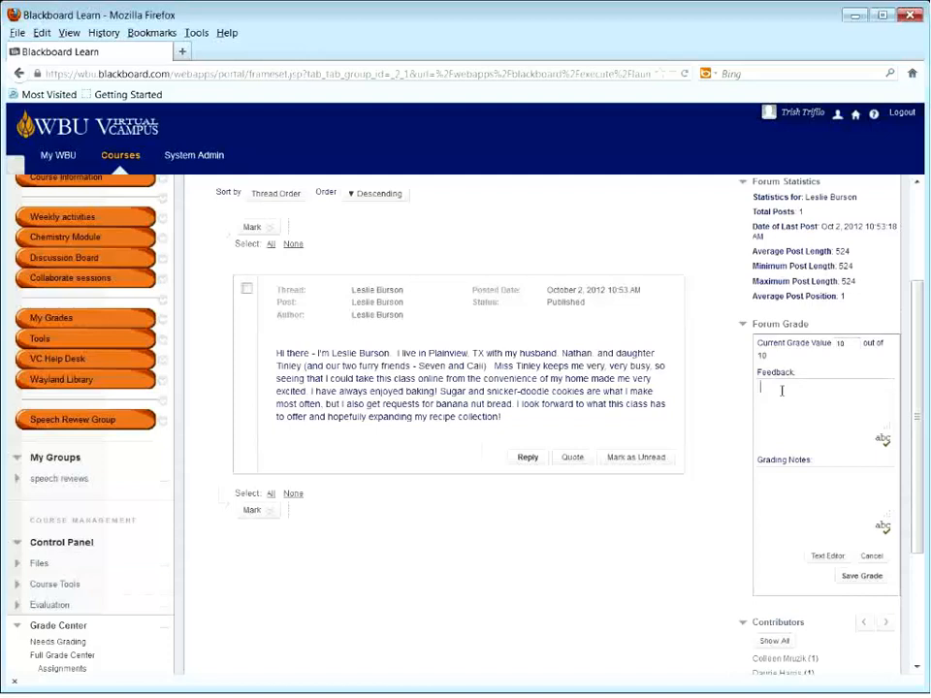
pyautogui.click(830, 558)
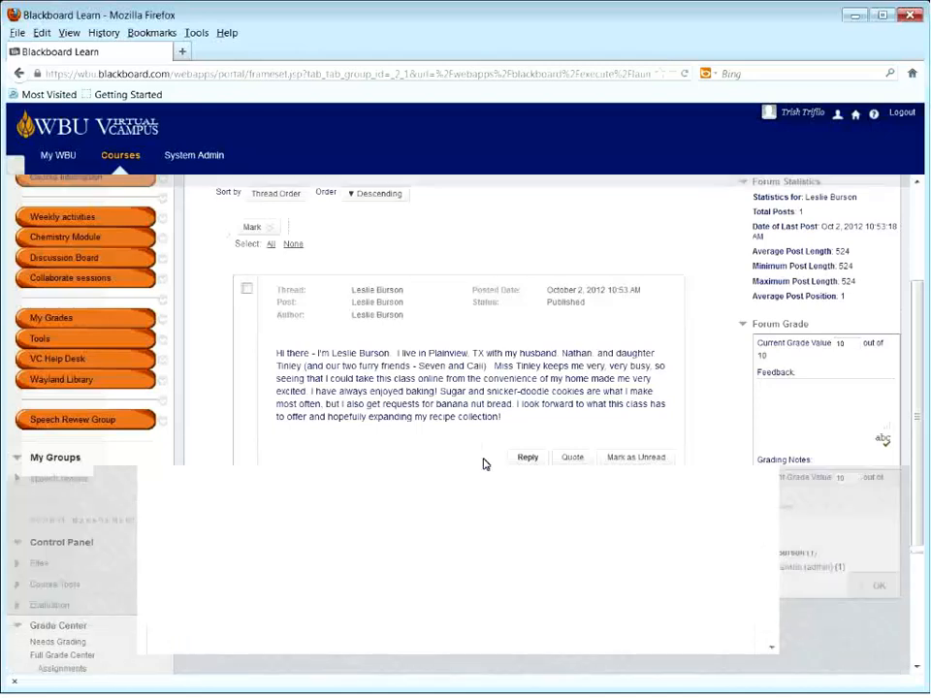
pyautogui.click(223, 439)
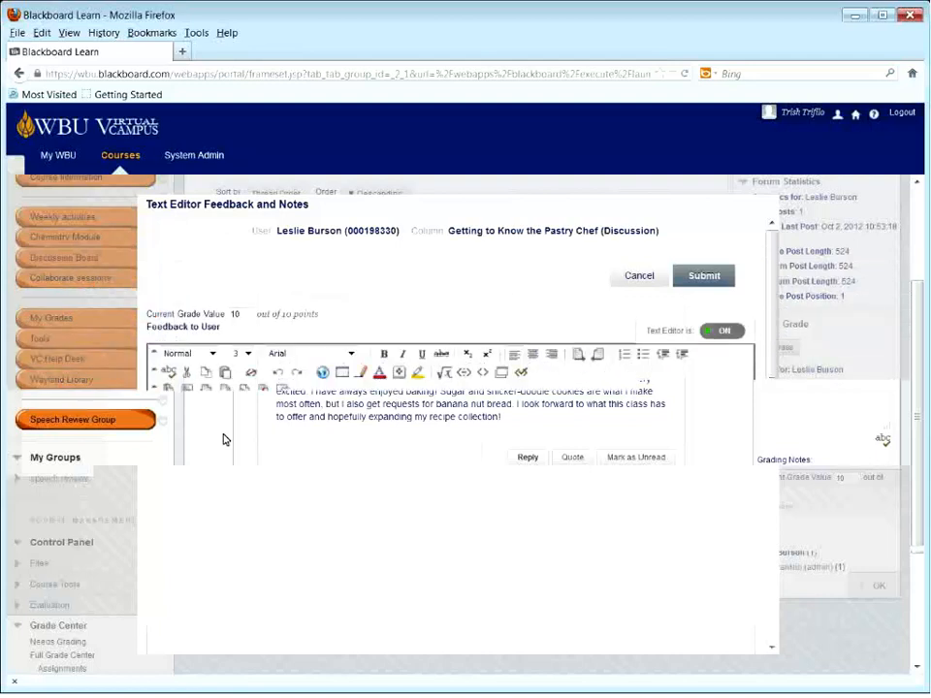
pyautogui.write('wonder')
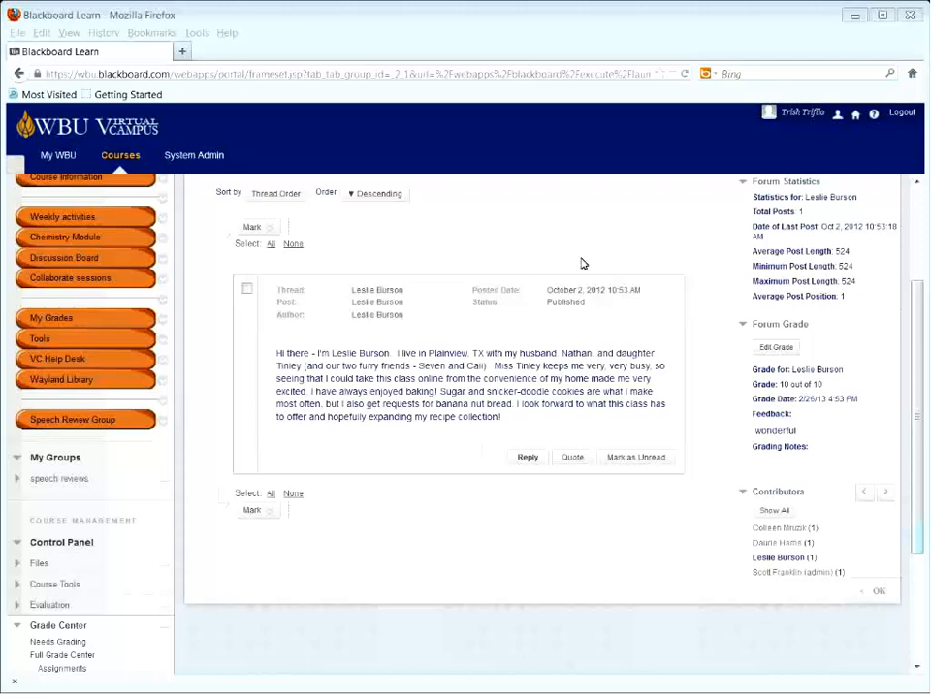
# Step: Open the LIFE SCIENCE SPRING-CMP 2013 VC01 course with the Welcome to Biology 1300 announcement and look through its discussion forums
pyautogui.click(120, 155)
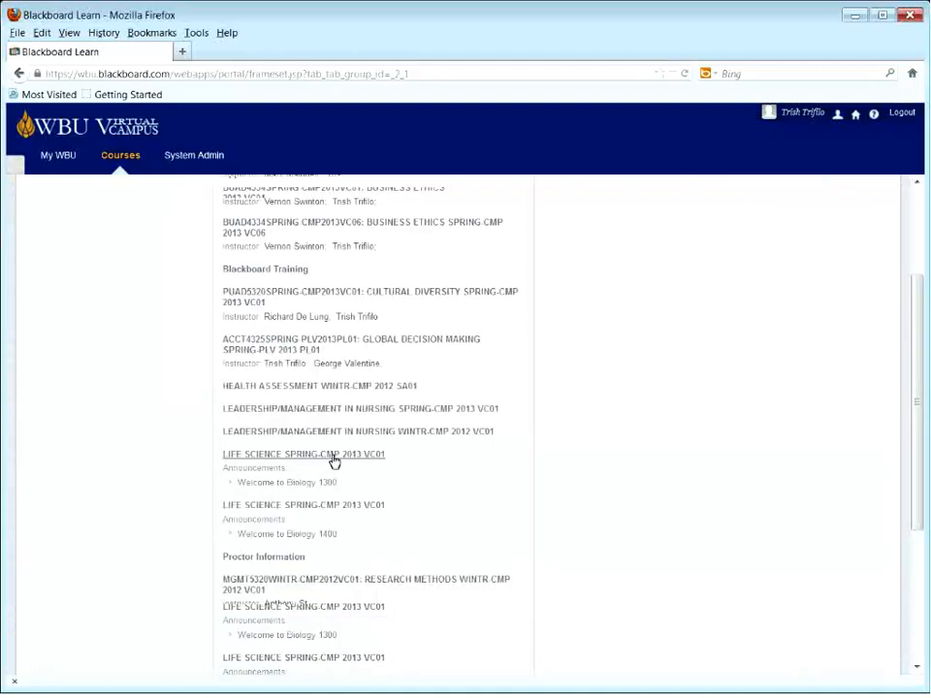
pyautogui.click(333, 457)
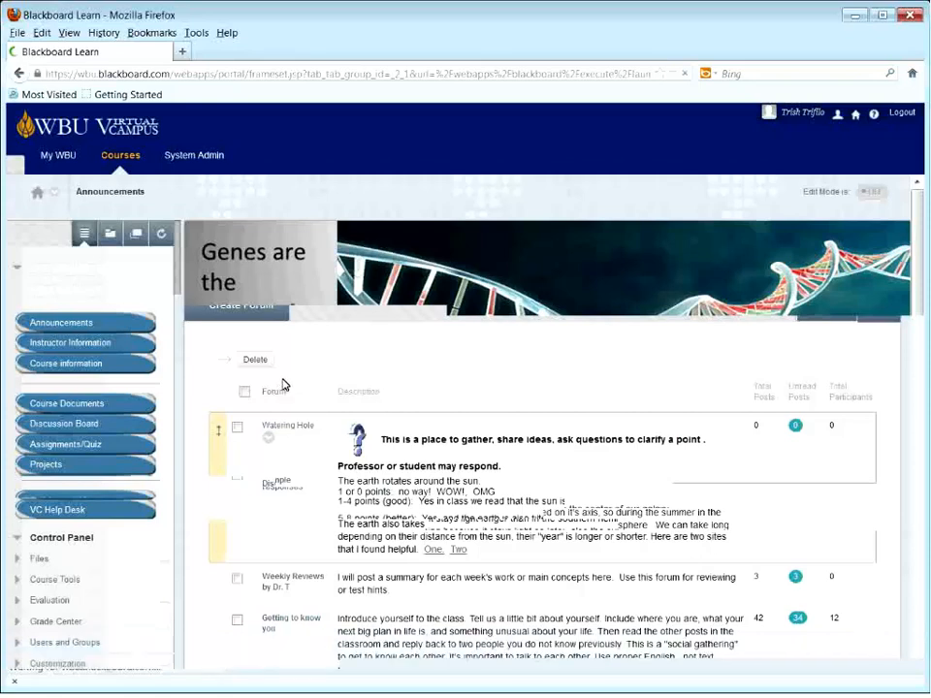
pyautogui.scroll(-3, 288, 385)
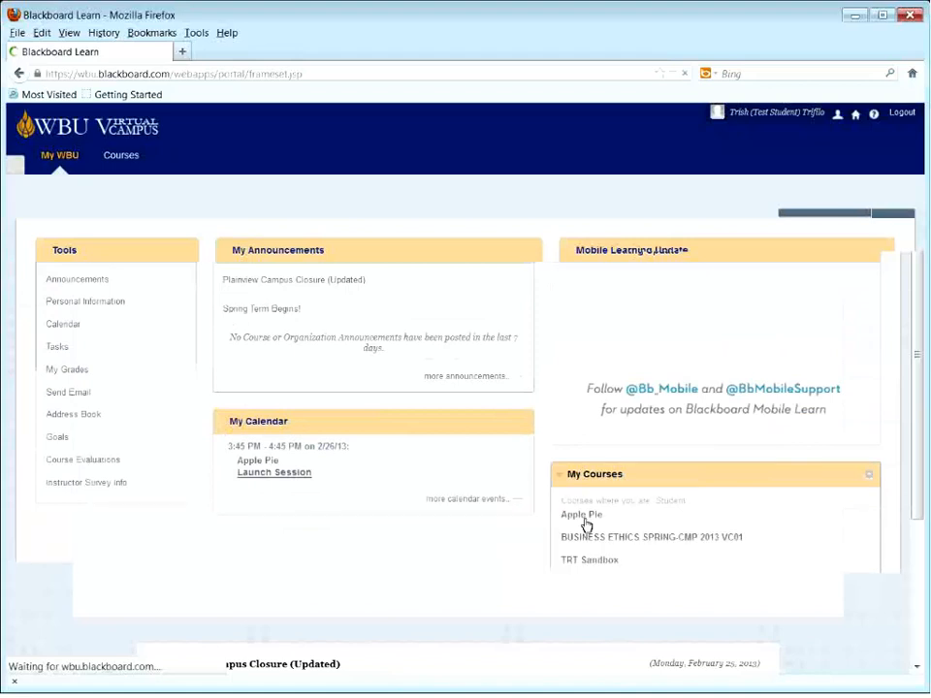
# Step: In the Apple Pie discussion board, start a thread in the "What makes a crust superior?" forum titled "my response" with the message "gdfgfdterteryrth"
pyautogui.click(583, 517)
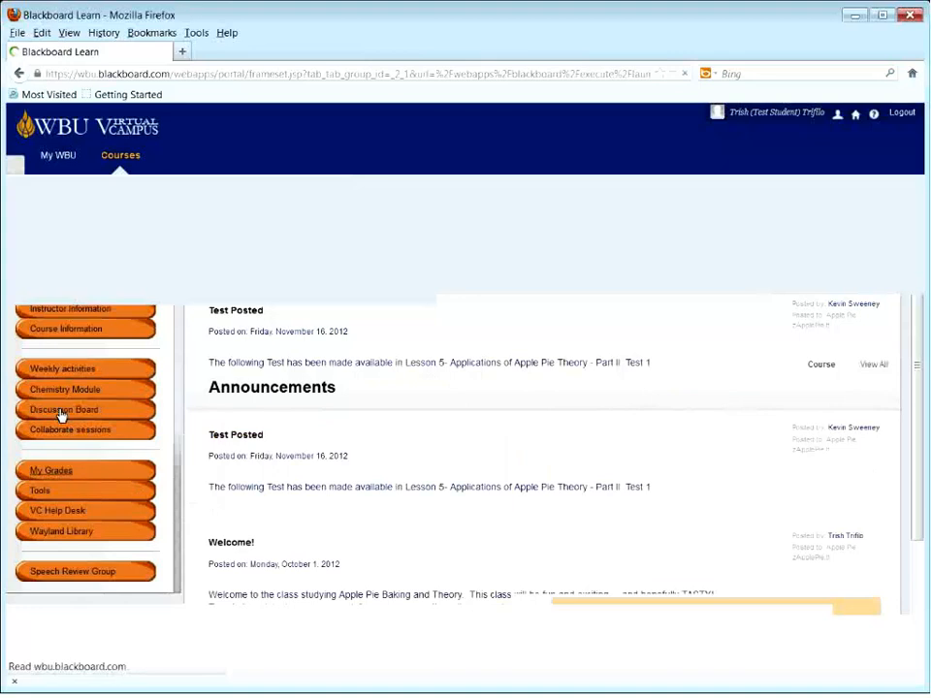
pyautogui.click(60, 411)
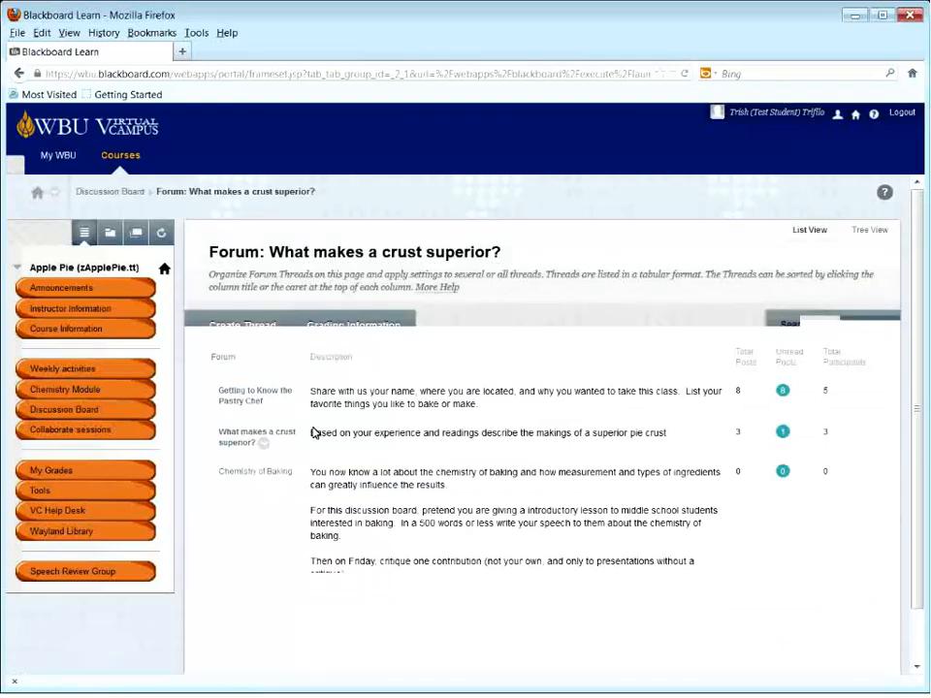
pyautogui.click(252, 335)
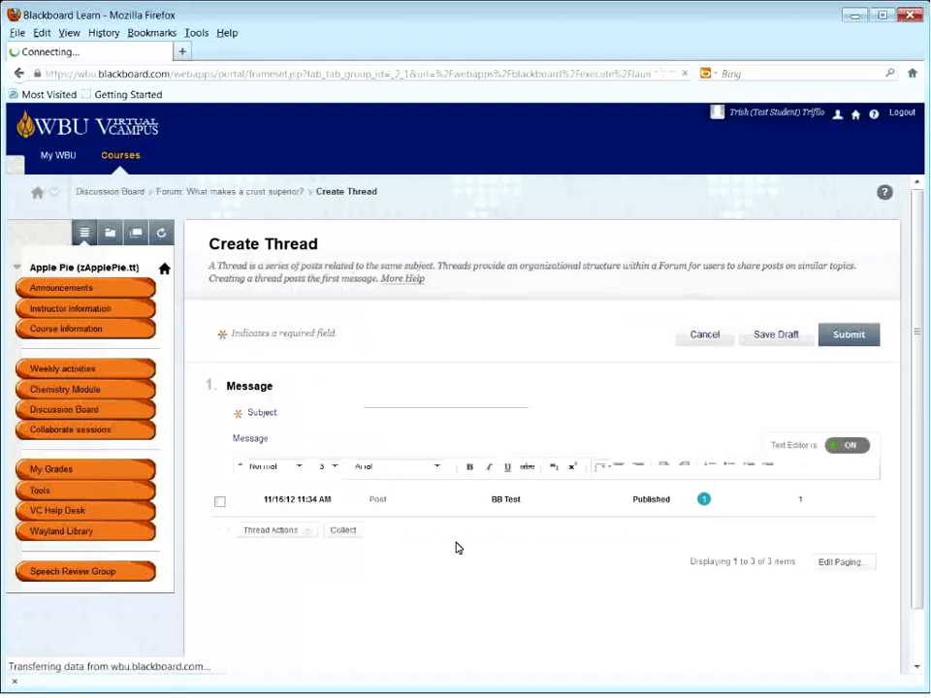
pyautogui.scroll(-3, 459, 539)
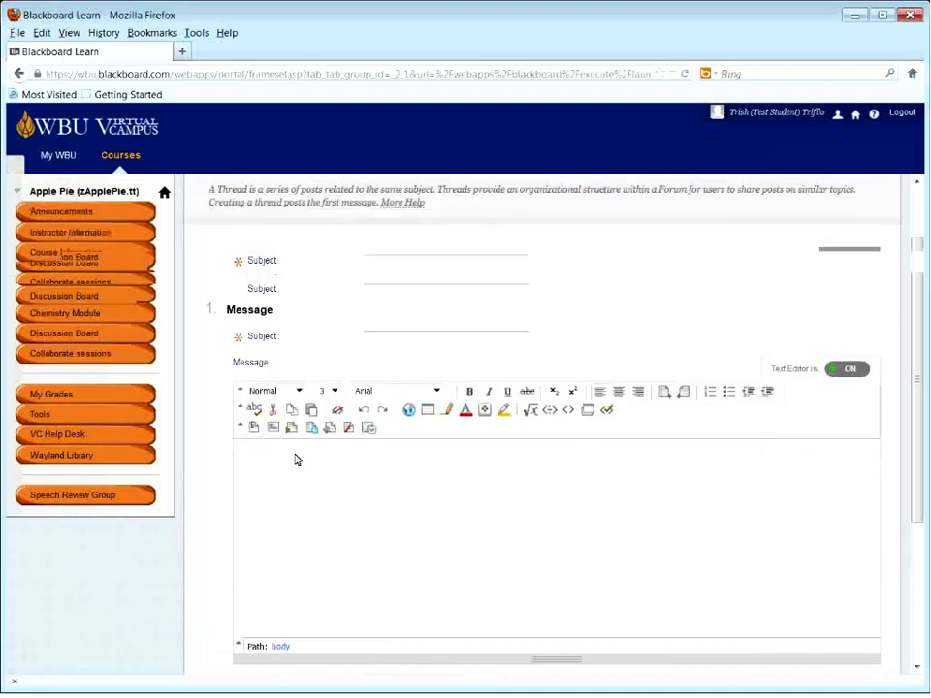
pyautogui.write('gdgjldenoyth')
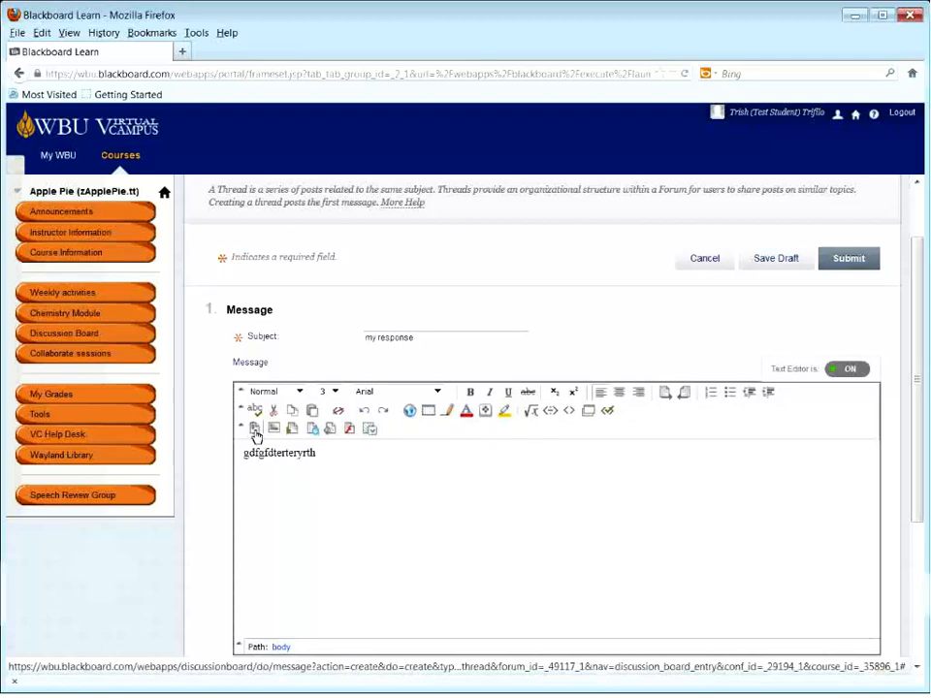
# Step: Insert volunteers.docx from the Documents library into the message body as a content link that opens in a new window
pyautogui.click(254, 429)
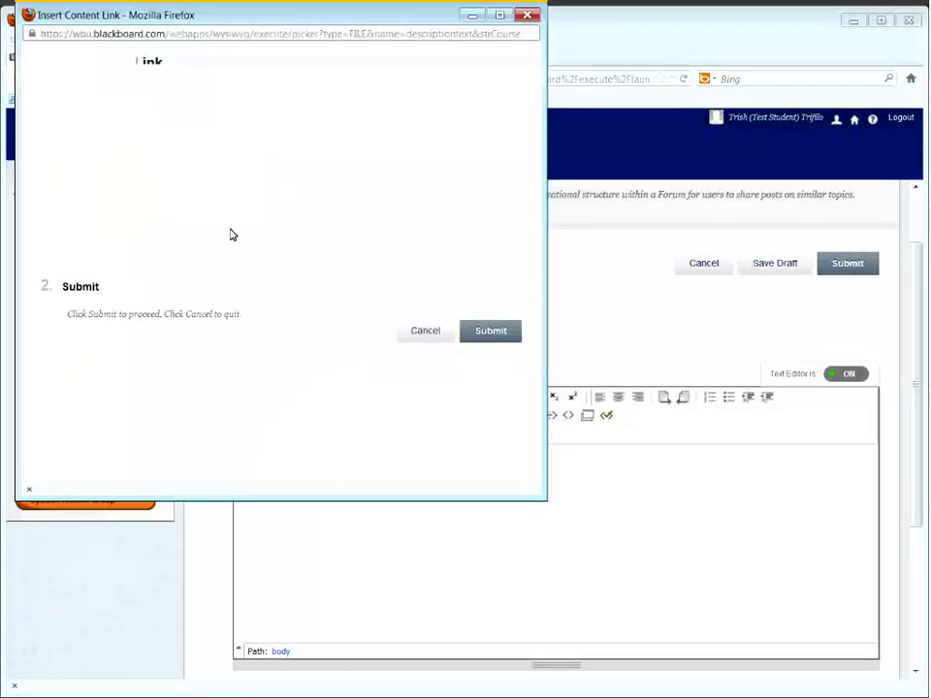
pyautogui.click(221, 226)
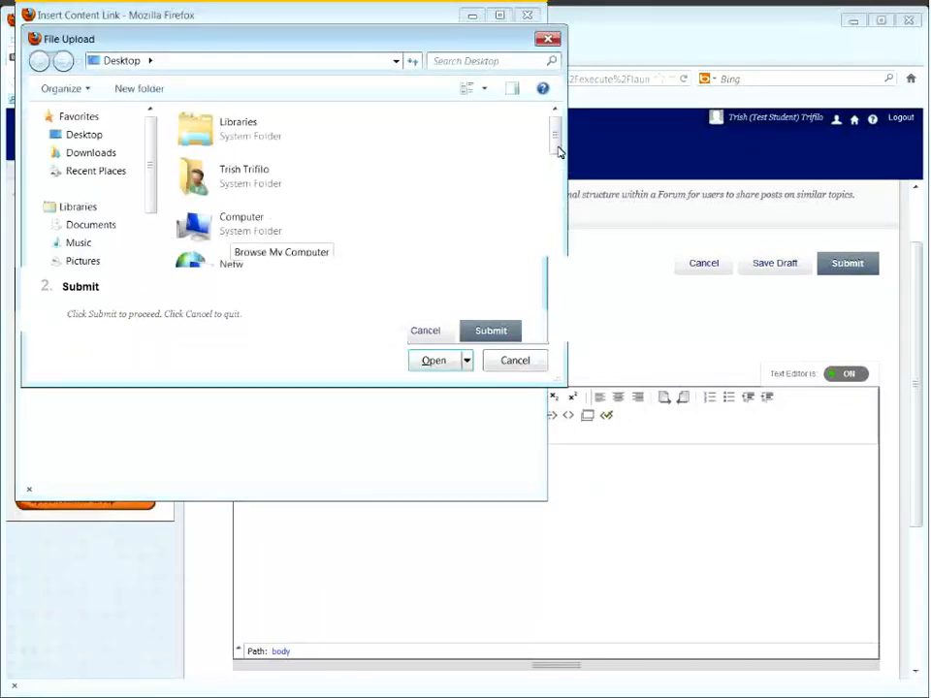
pyautogui.click(83, 227)
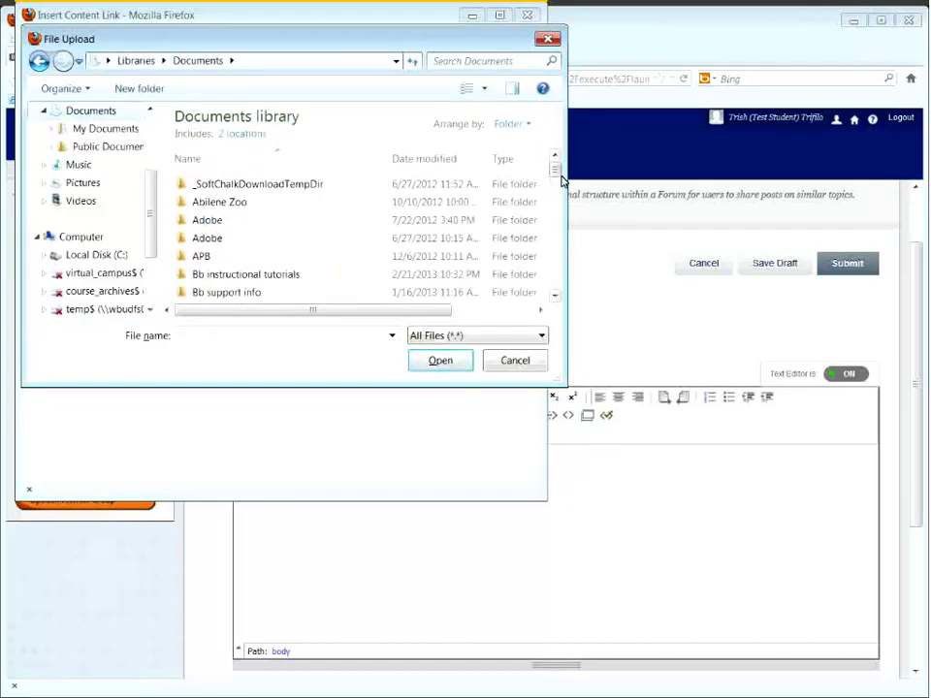
pyautogui.moveTo(555, 171); pyautogui.dragTo(555, 281)
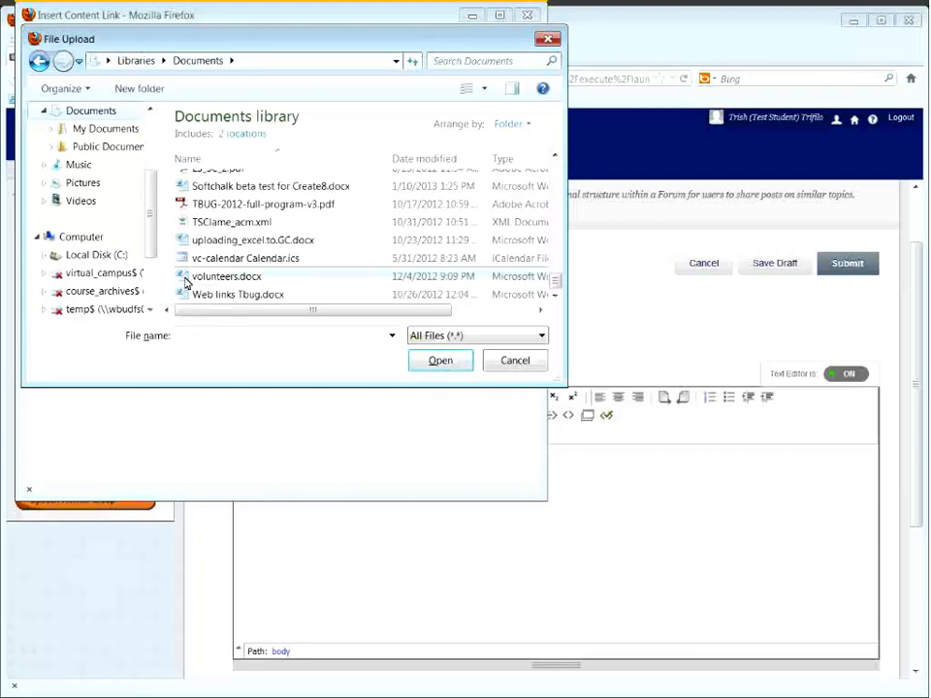
pyautogui.doubleClick(188, 281)
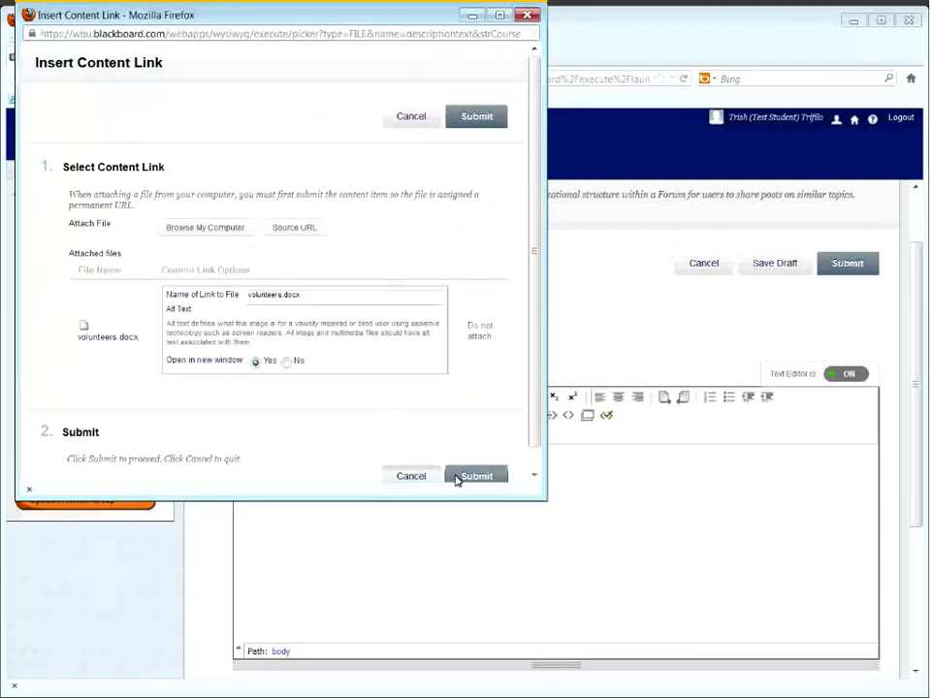
pyautogui.click(460, 479)
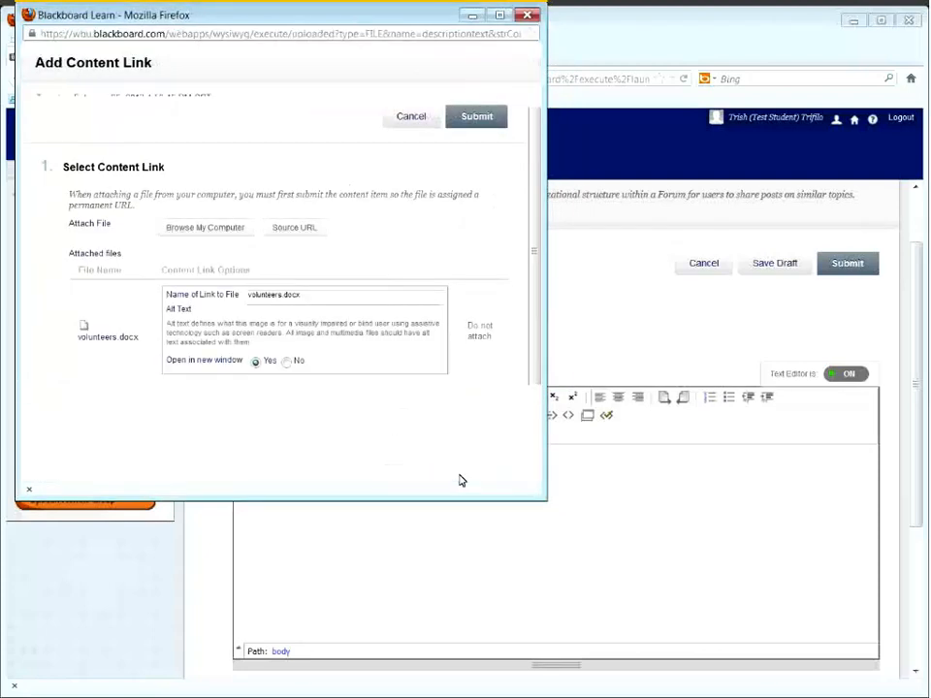
pyautogui.click(490, 257)
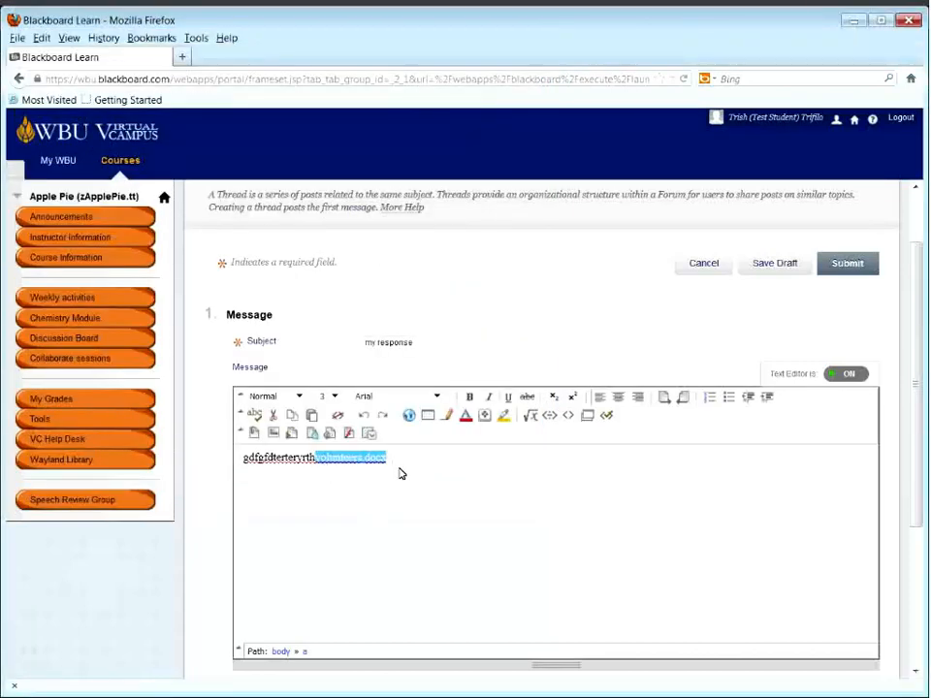
# Step: Delete all the text and the file link from the thread's message body
pyautogui.scroll(-3, 400, 475)
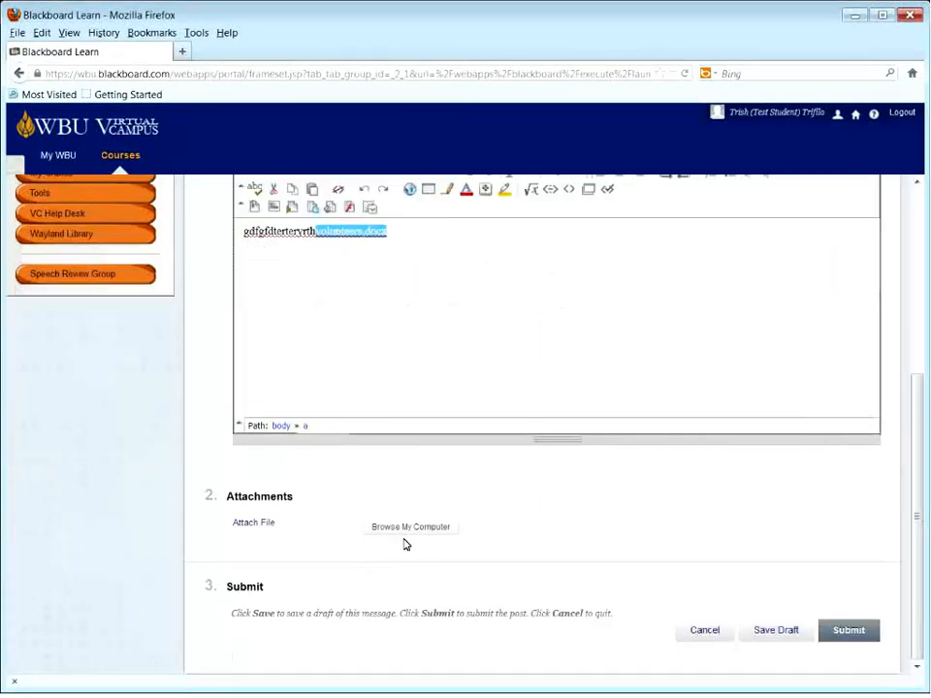
pyautogui.moveTo(393, 233); pyautogui.dragTo(300, 230)
pyautogui.moveTo(222, 236); pyautogui.dragTo(224, 235)
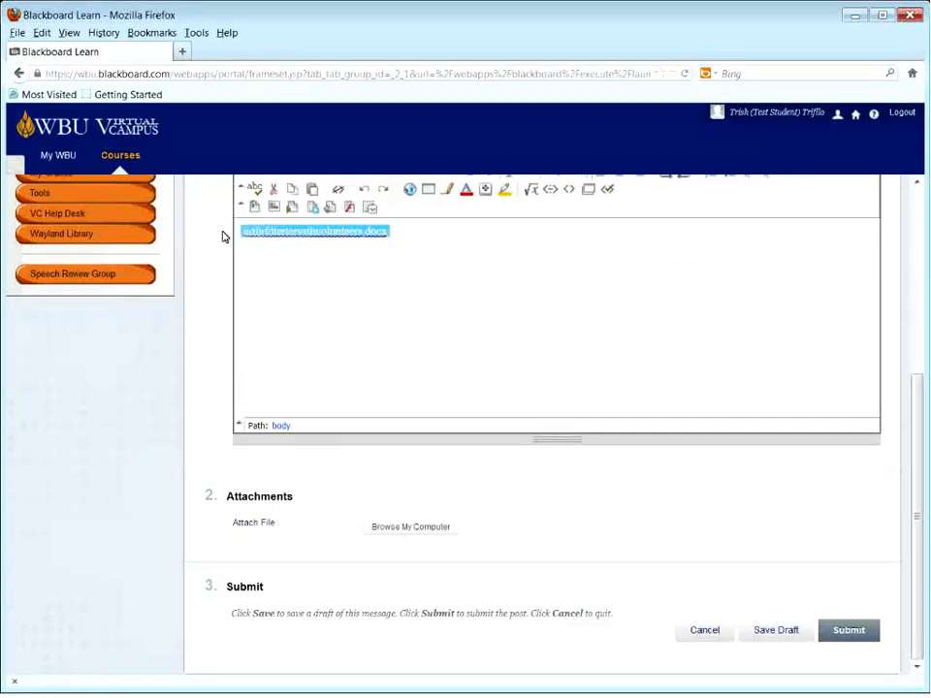
pyautogui.press('BackSpace')
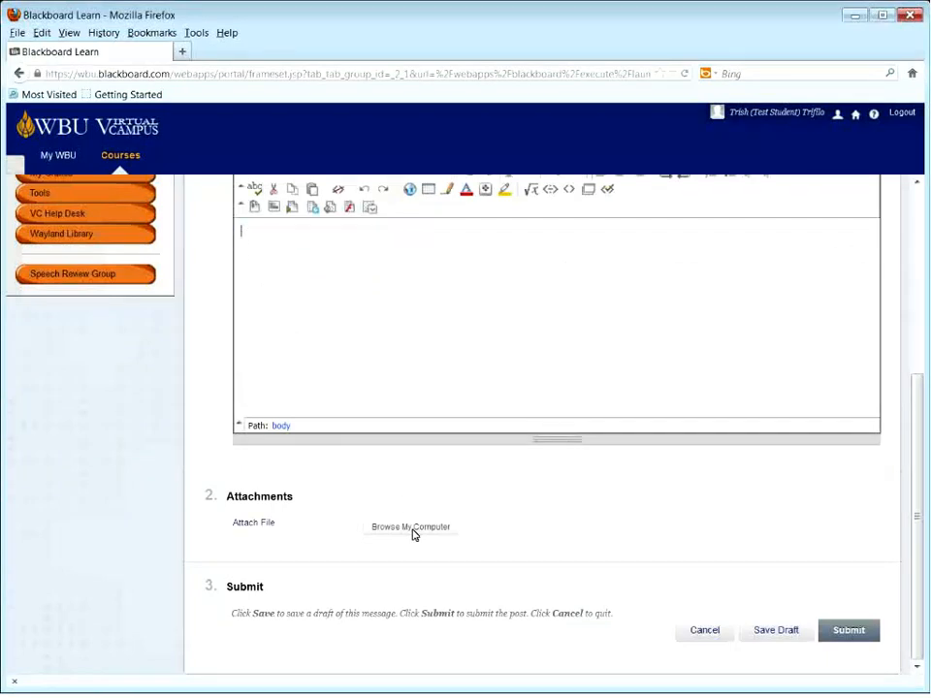
# Step: Submit the thread with volunteers.docx as its file attachment and open the posted "my response" thread
pyautogui.click(412, 528)
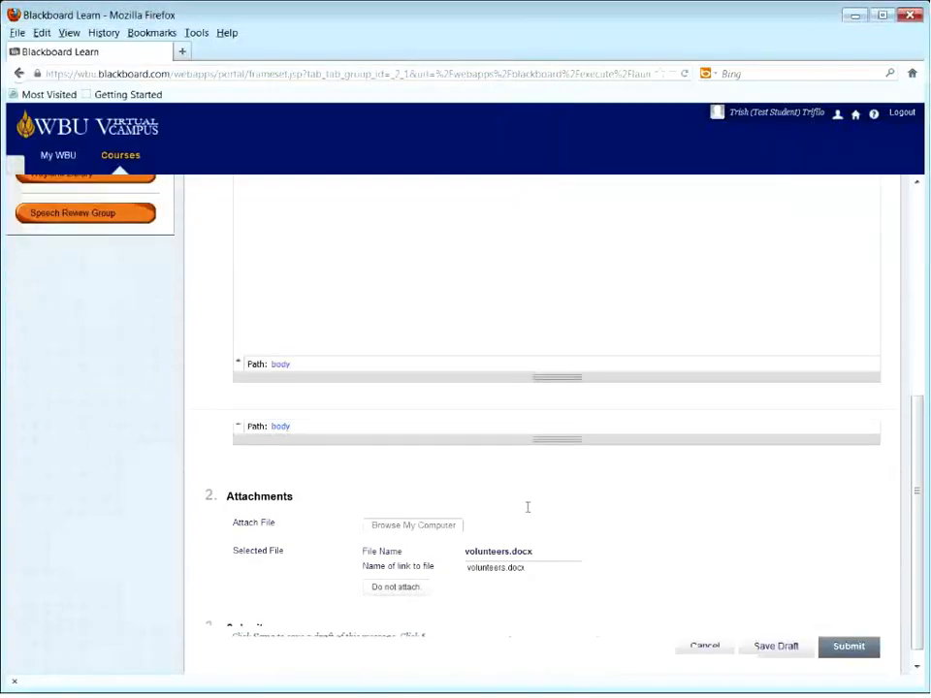
pyautogui.scroll(-1, 527, 505)
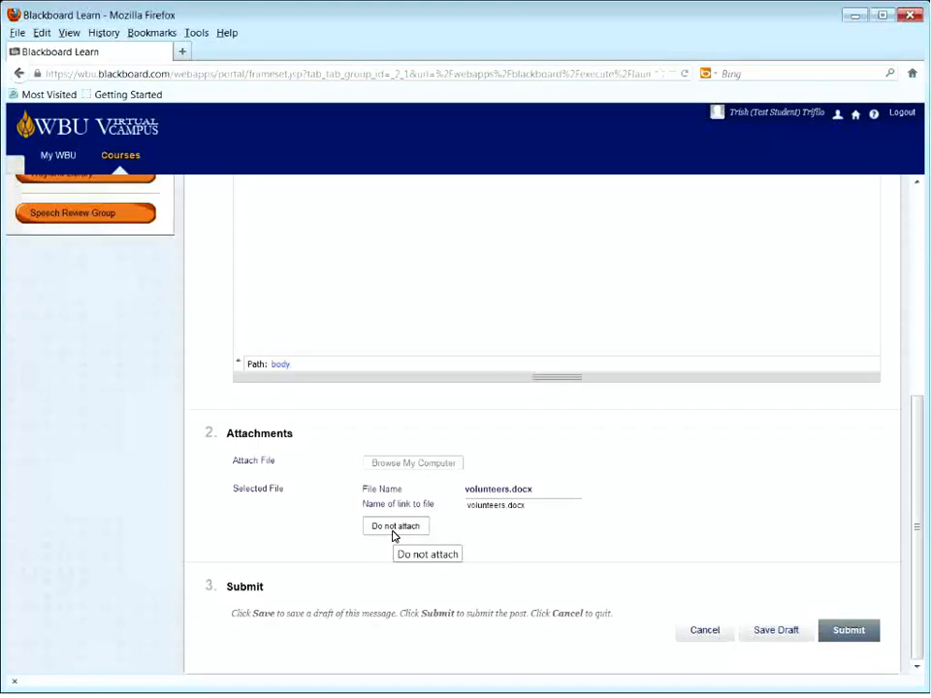
pyautogui.click(853, 633)
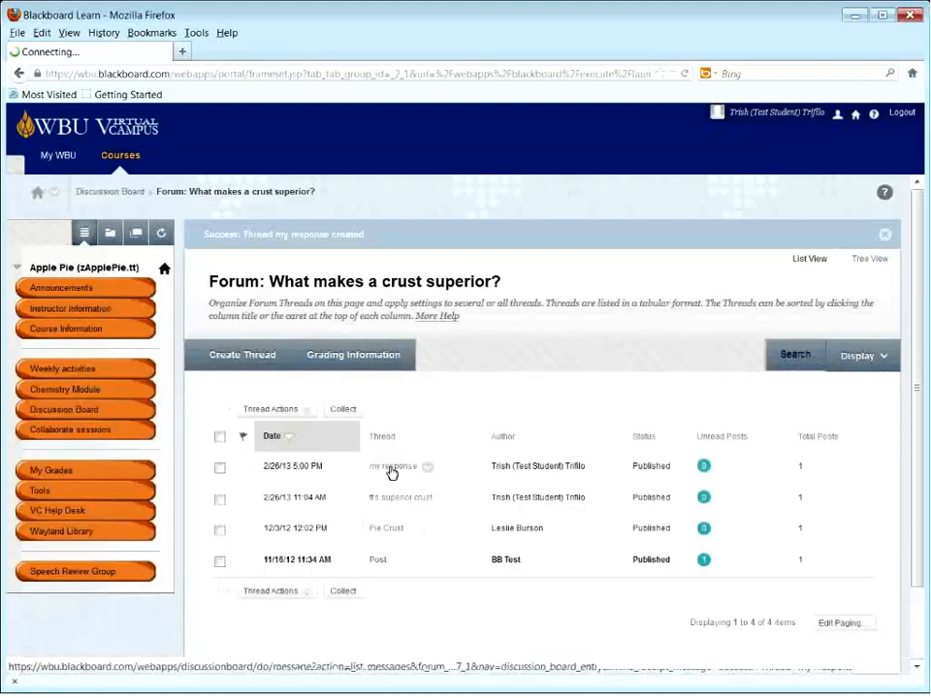
pyautogui.click(391, 468)
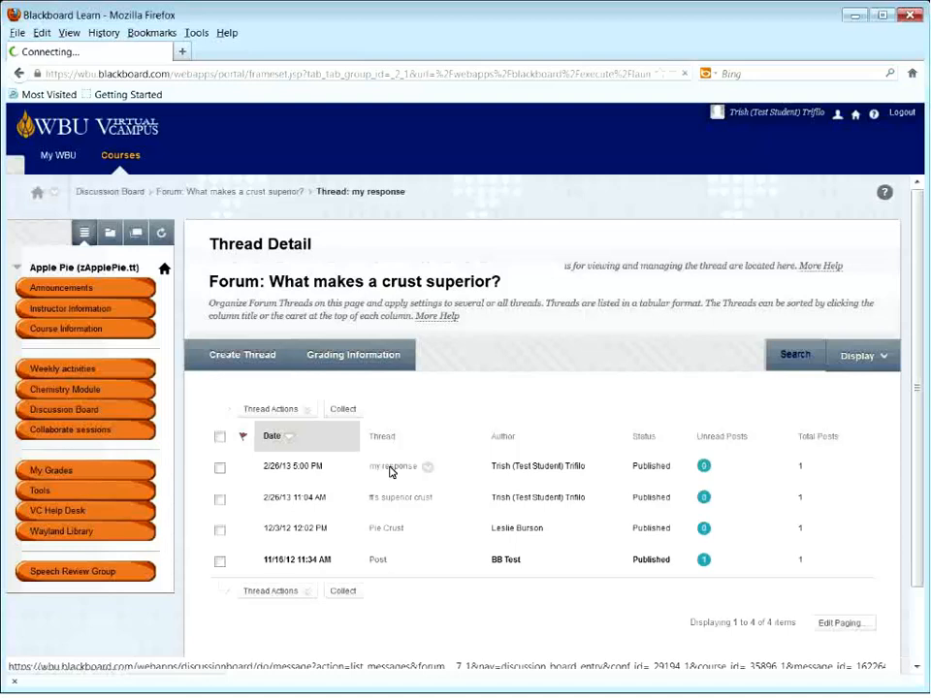
pyautogui.scroll(-3, 401, 482)
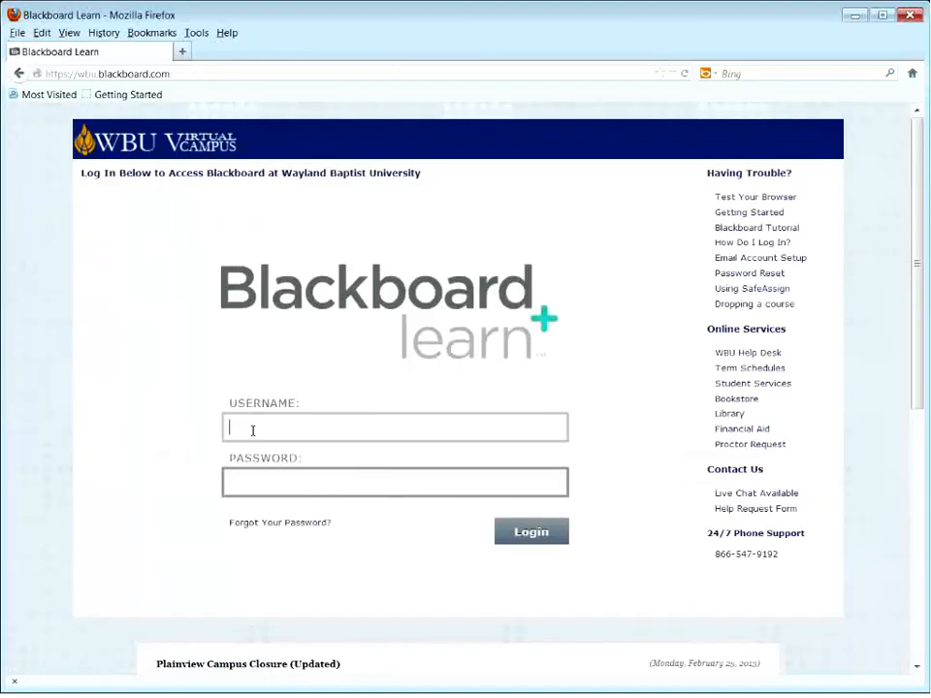
# Step: Log in to Blackboard with the instructor's username and account password
pyautogui.click(253, 429)
pyautogui.click(254, 453)
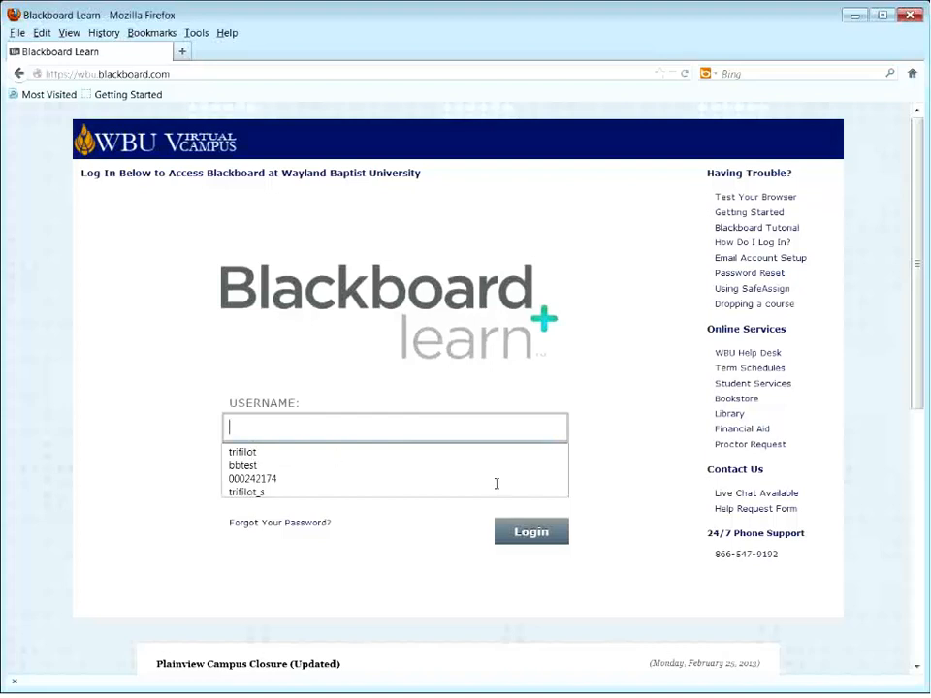
pyautogui.click(532, 531)
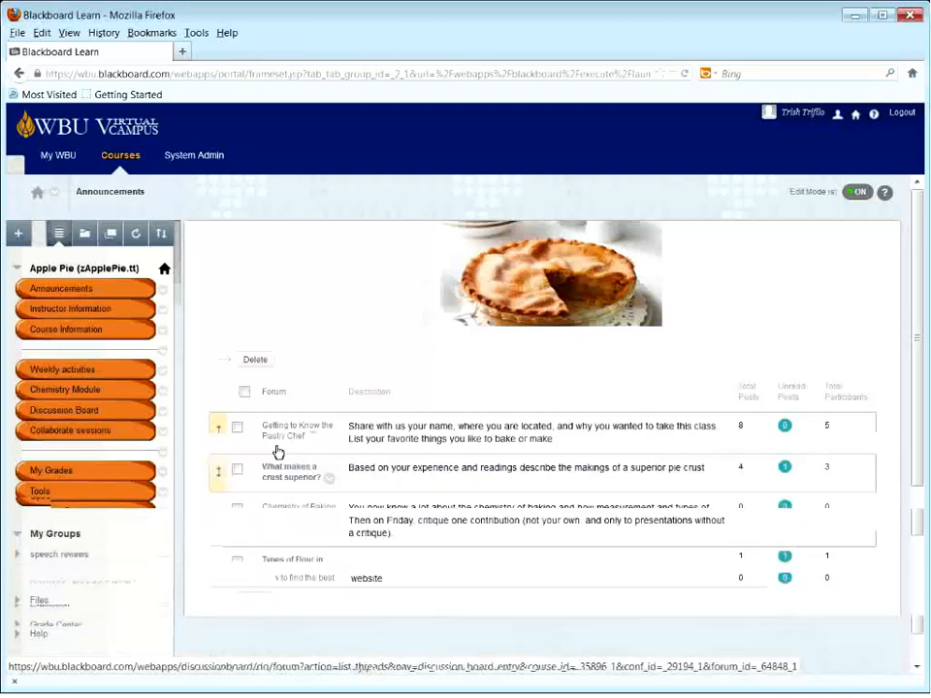
# Step: Edit the "Types of Flour in pastry making" forum and associate the Discussion participation Rubric with its grading
pyautogui.scroll(-3, 278, 452)
pyautogui.click(287, 418)
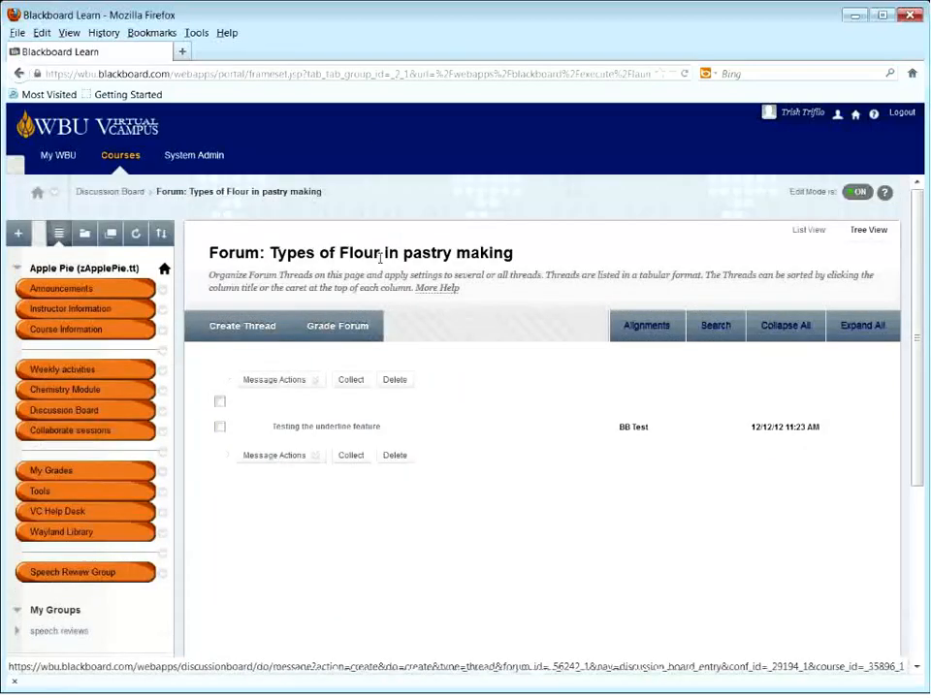
pyautogui.click(313, 463)
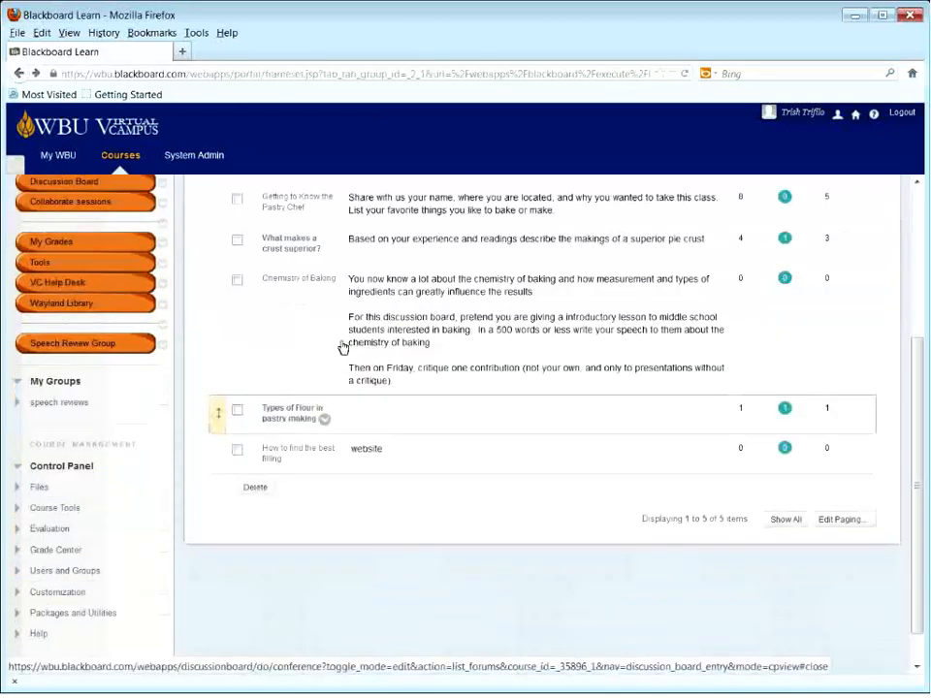
pyautogui.click(324, 411)
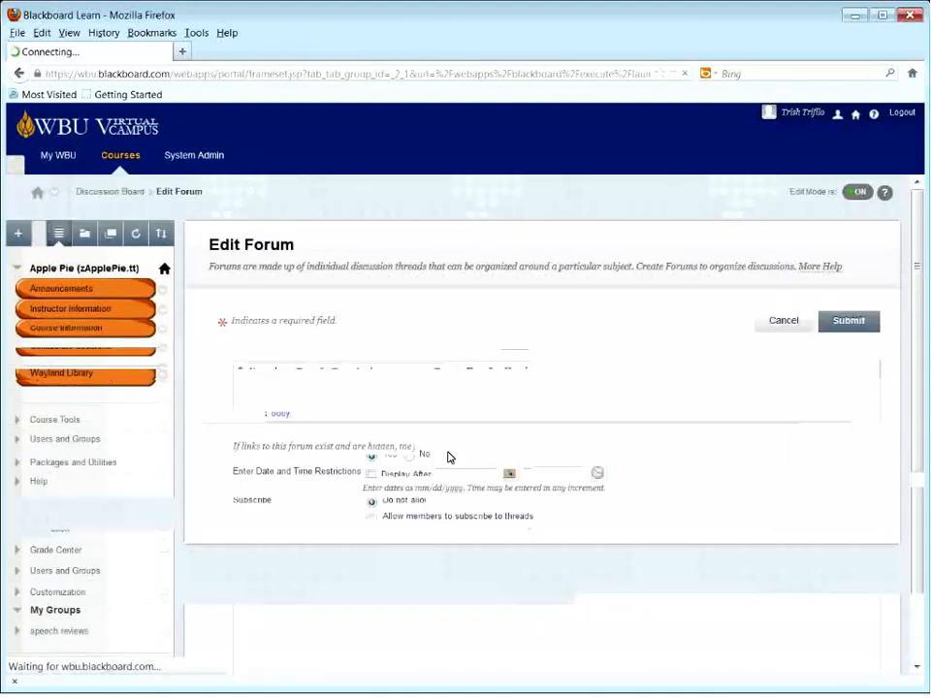
pyautogui.click(409, 514)
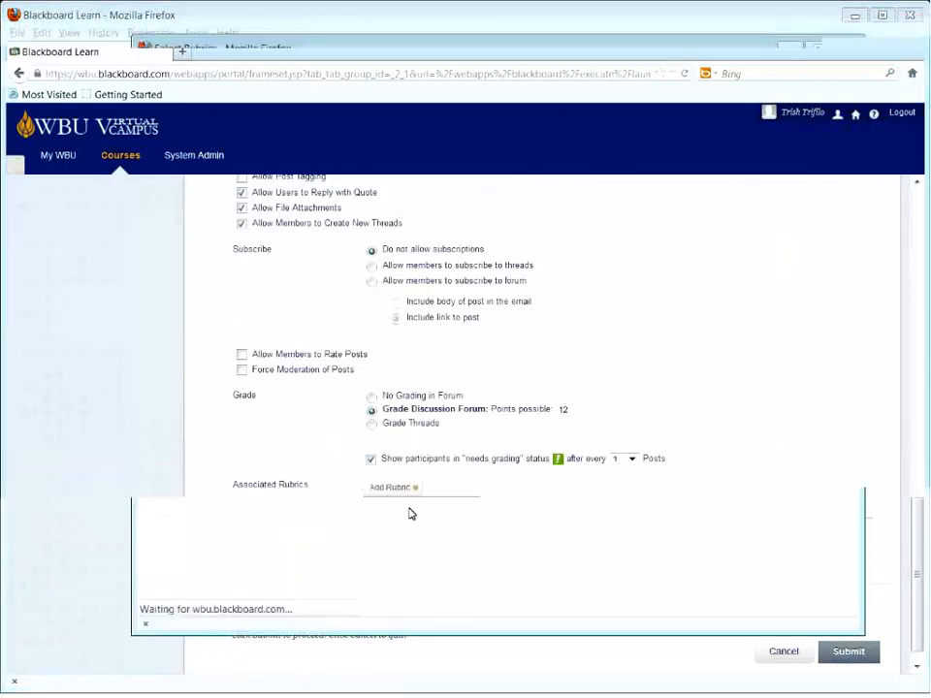
pyautogui.click(175, 172)
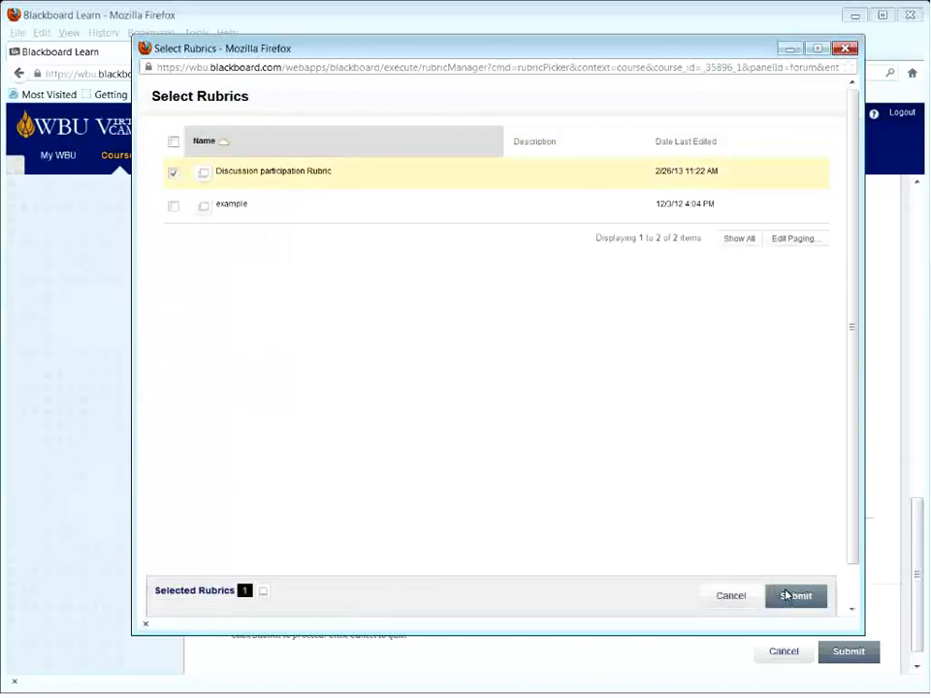
pyautogui.click(793, 596)
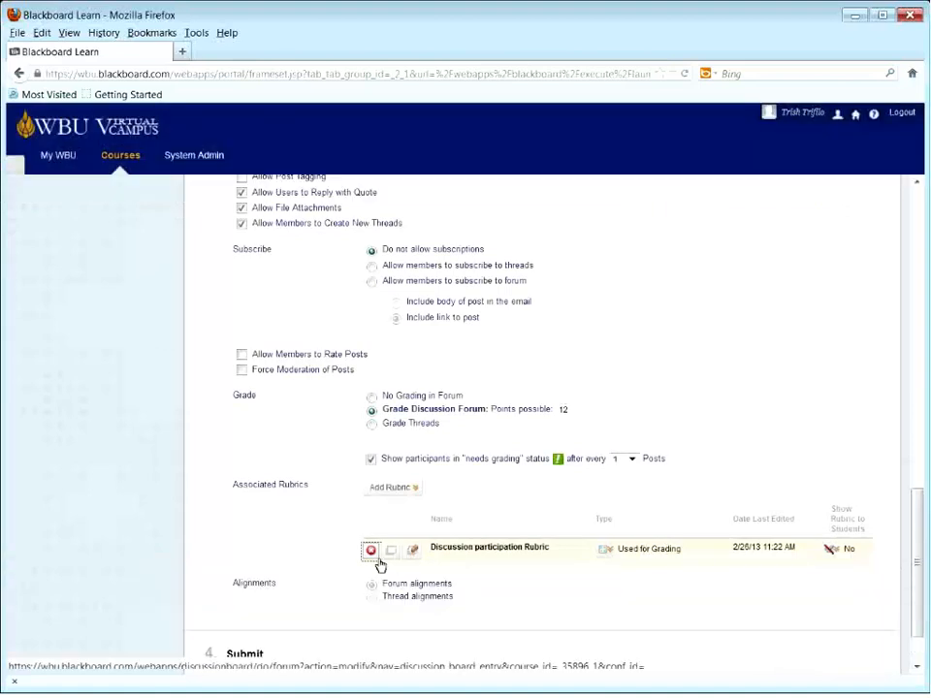
# Step: Associate the "example" rubric with the forum as a second rubric and check its usage type options
pyautogui.click(391, 487)
pyautogui.click(404, 509)
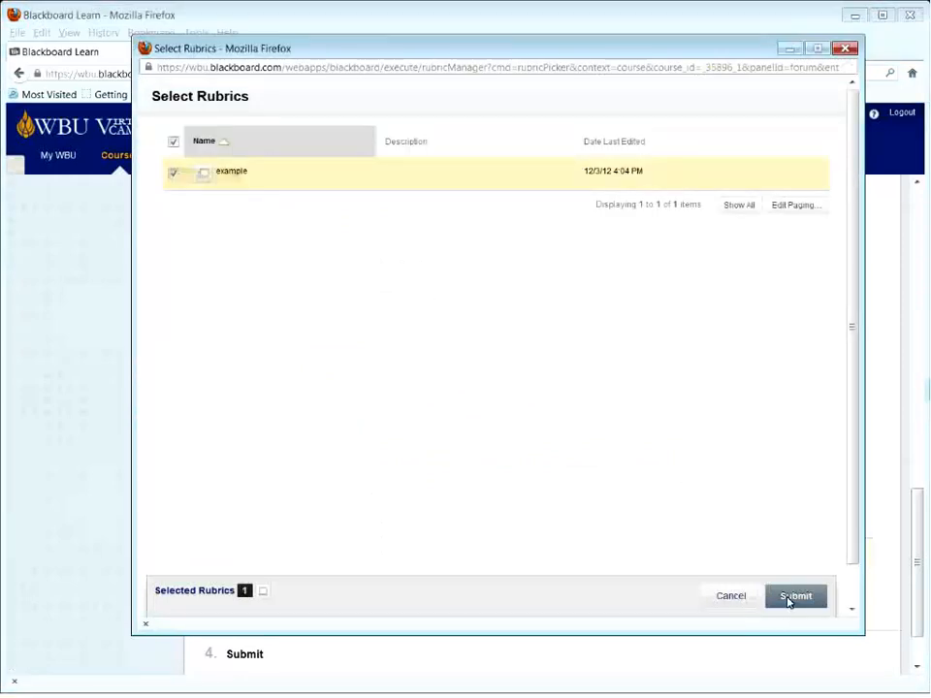
pyautogui.click(788, 597)
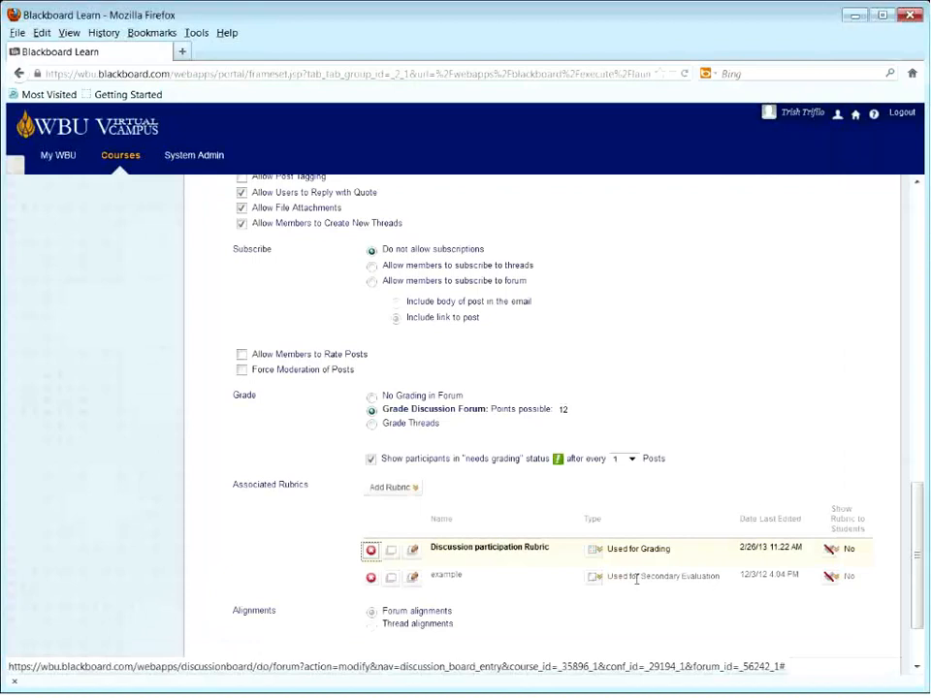
pyautogui.click(594, 579)
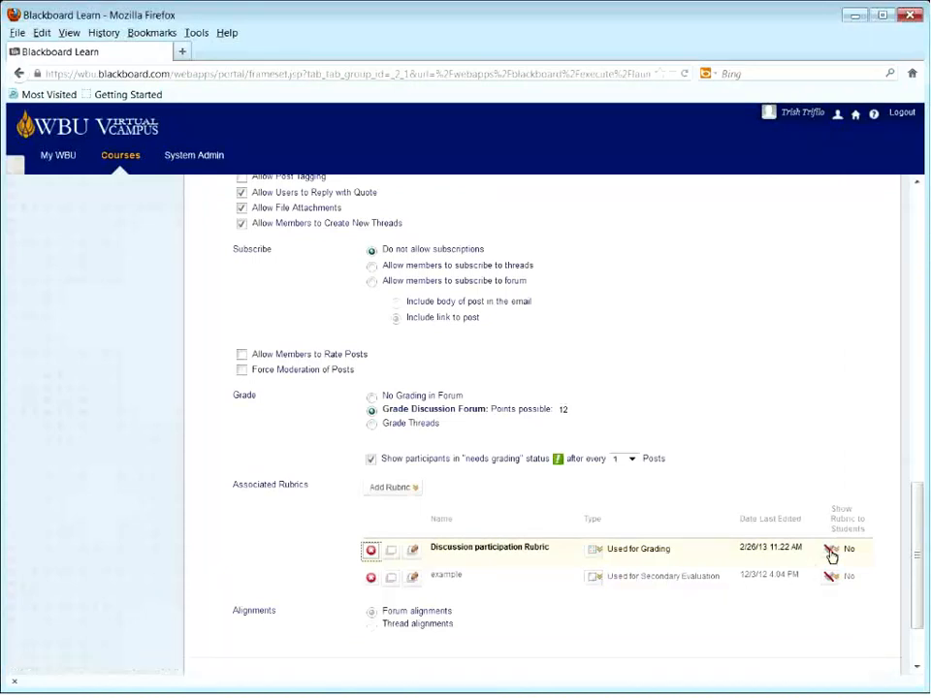
# Step: Set both rubrics to be shown to students as Yes (With Rubric Scores) and submit the forum settings
pyautogui.click(827, 577)
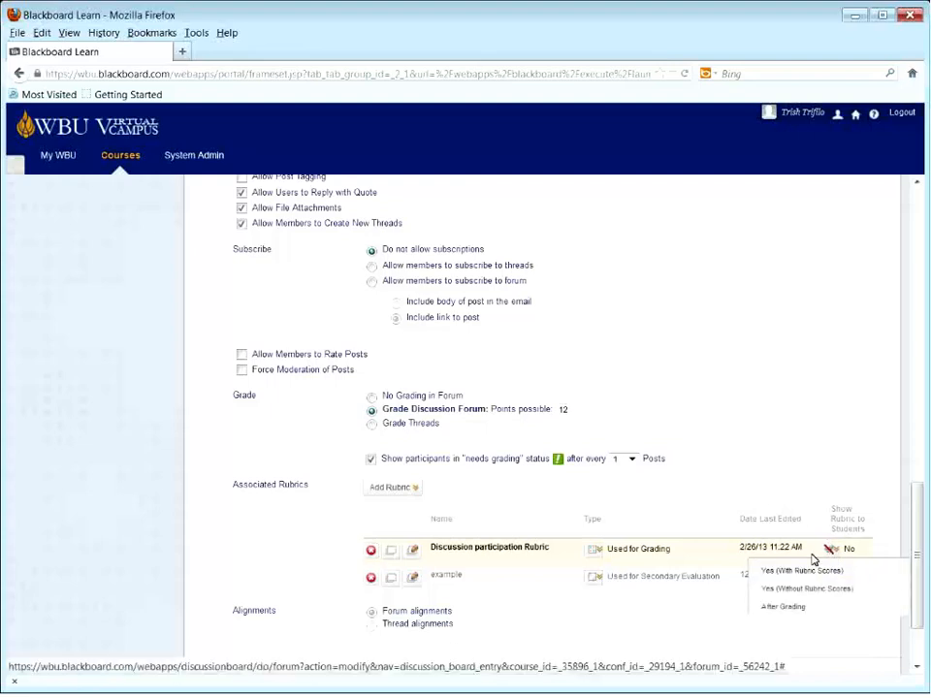
pyautogui.click(789, 571)
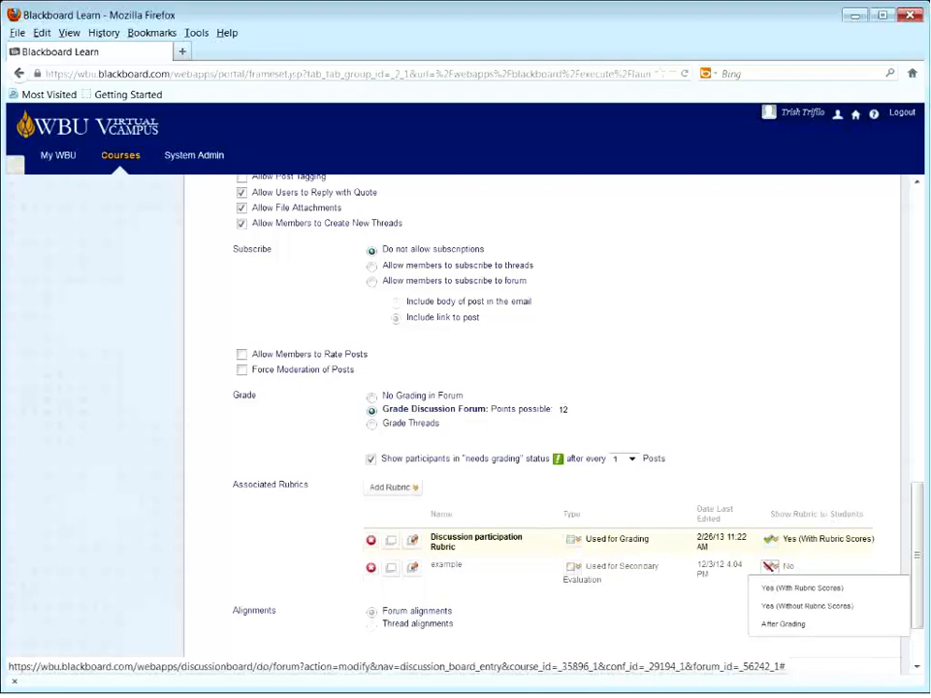
pyautogui.click(802, 587)
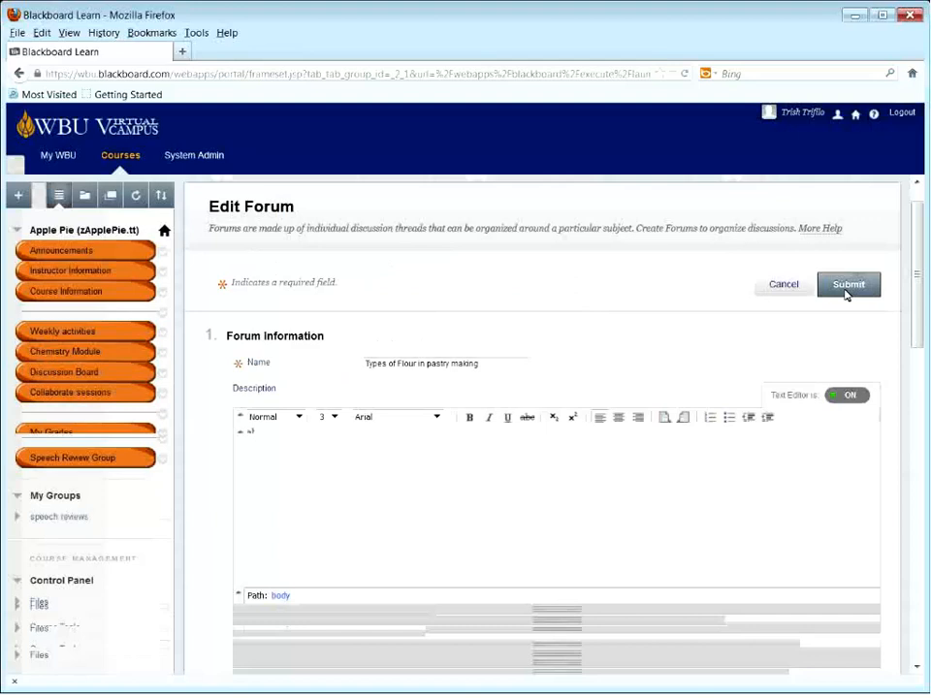
pyautogui.click(845, 289)
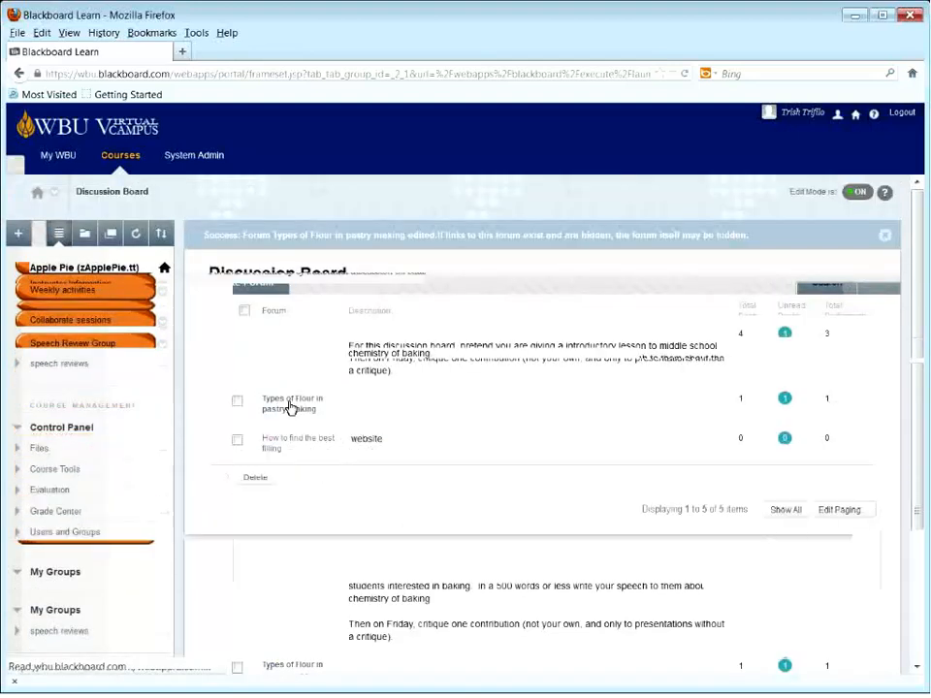
# Step: Open the "Types of Flour in pastry making" forum's grading page for the test student with one post and start editing the grade
pyautogui.click(288, 405)
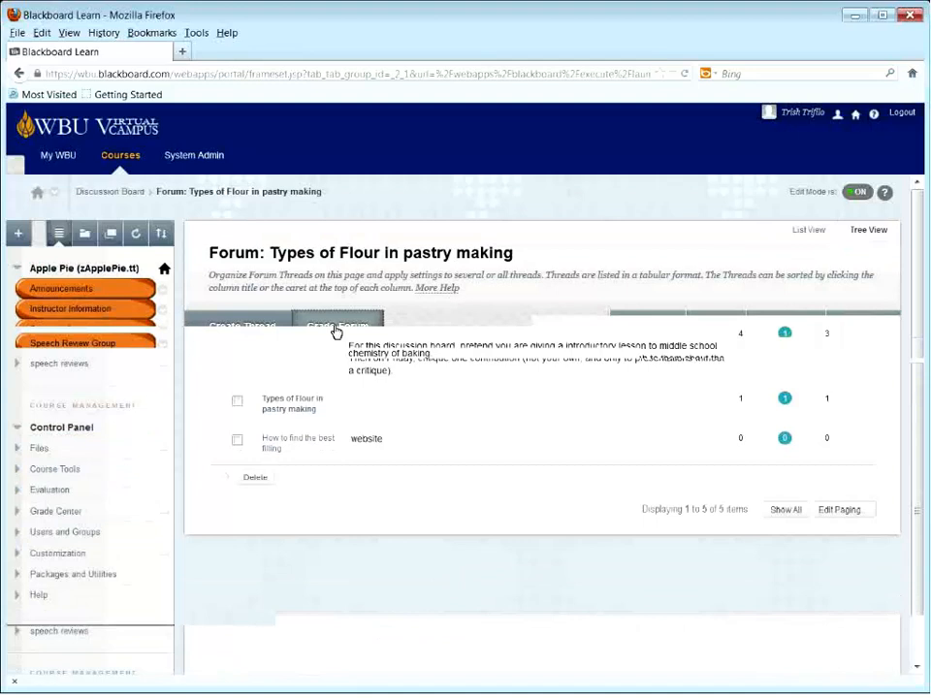
pyautogui.click(335, 327)
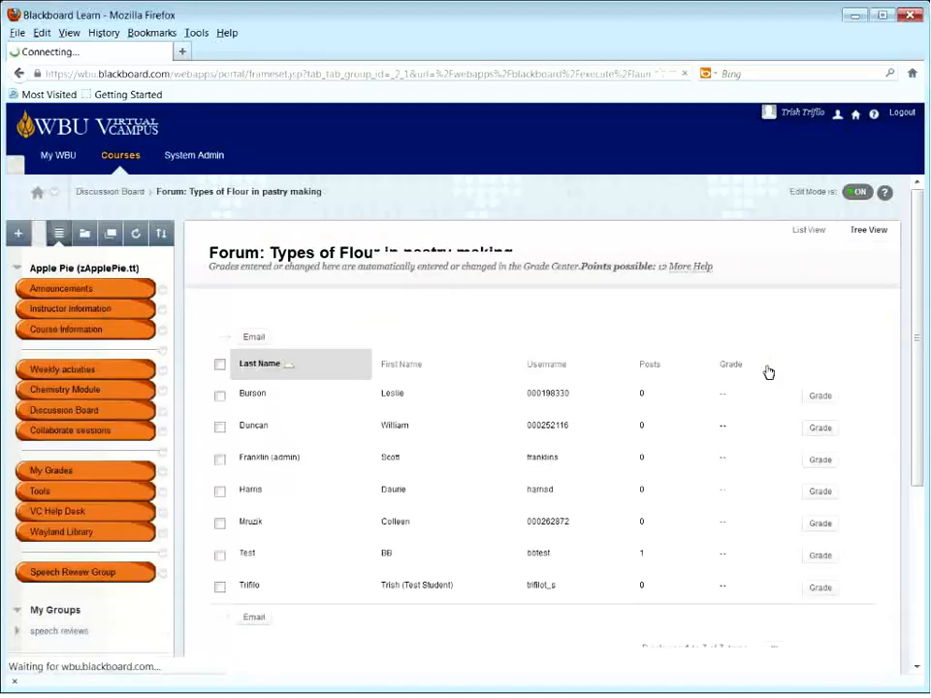
pyautogui.click(817, 556)
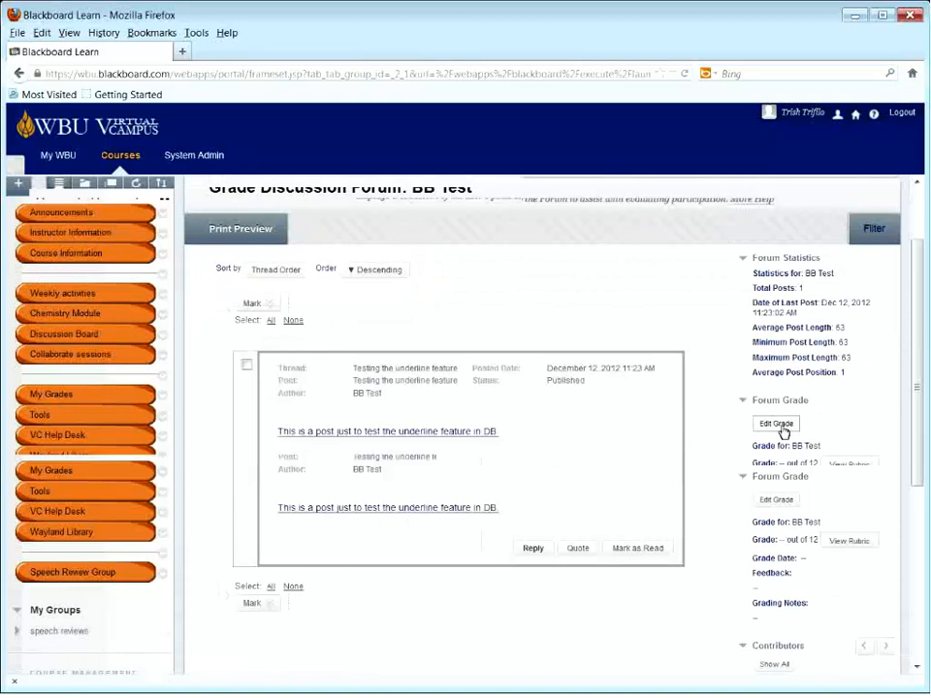
pyautogui.click(781, 426)
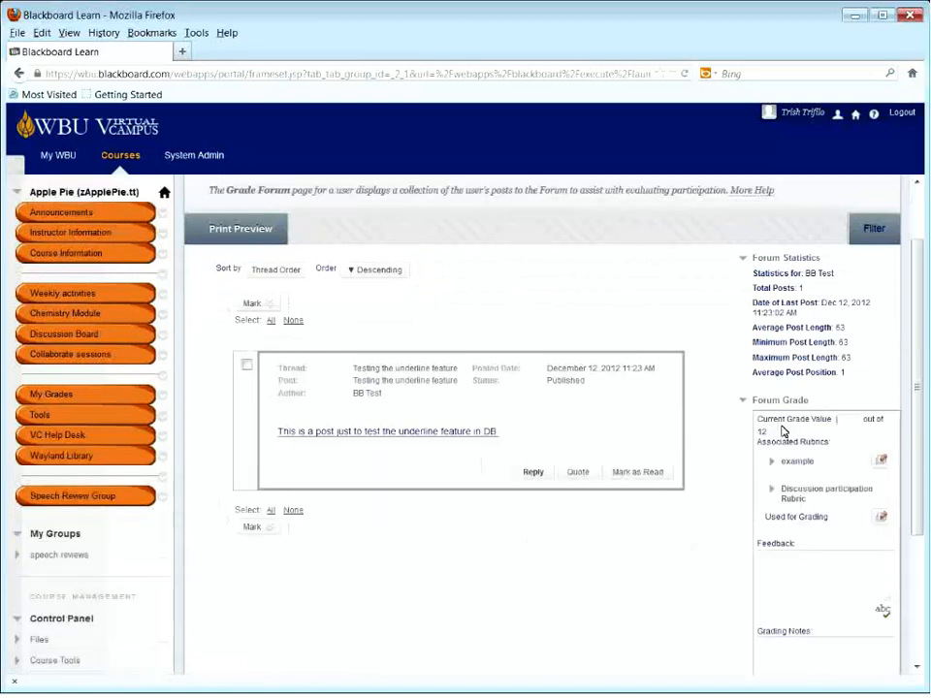
# Step: Rate every criterion of the Discussion participation Rubric as Distinguished and save the student's forum grade
pyautogui.click(797, 493)
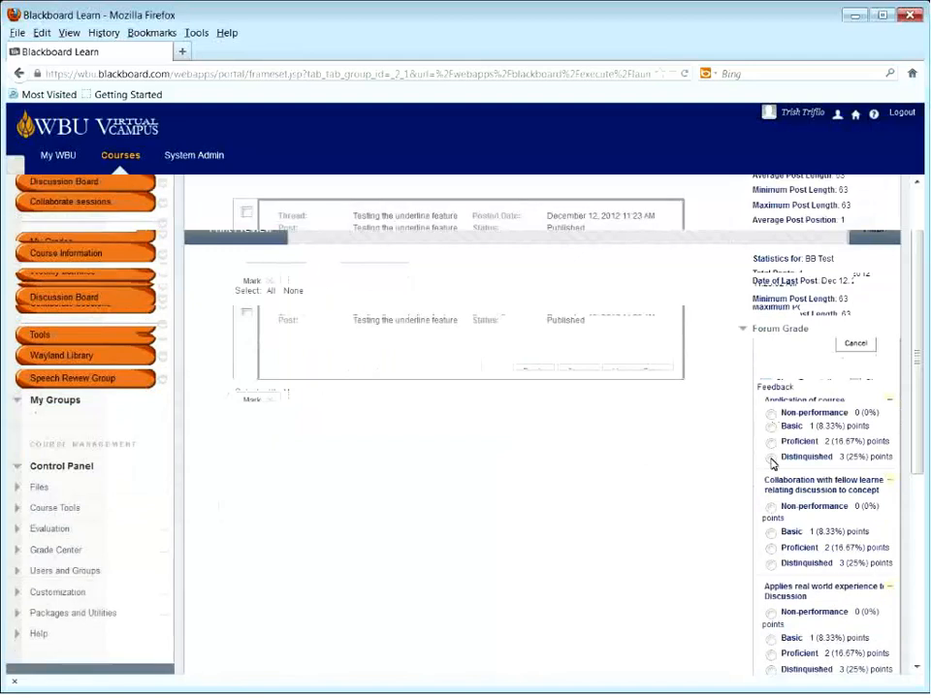
pyautogui.click(771, 456)
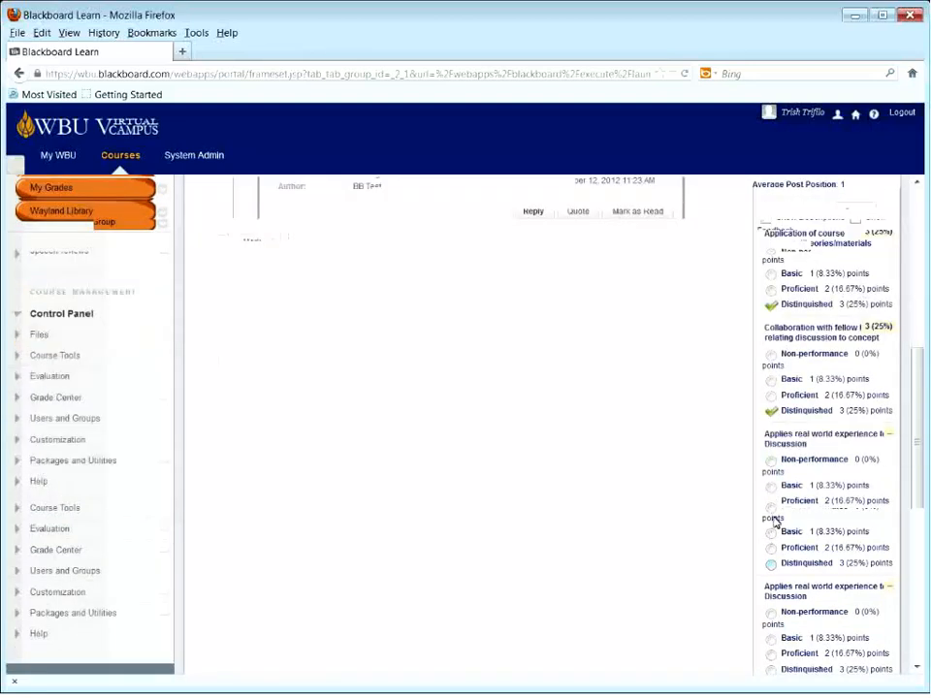
pyautogui.click(771, 519)
pyautogui.scroll(-1, 772, 519)
pyautogui.click(772, 547)
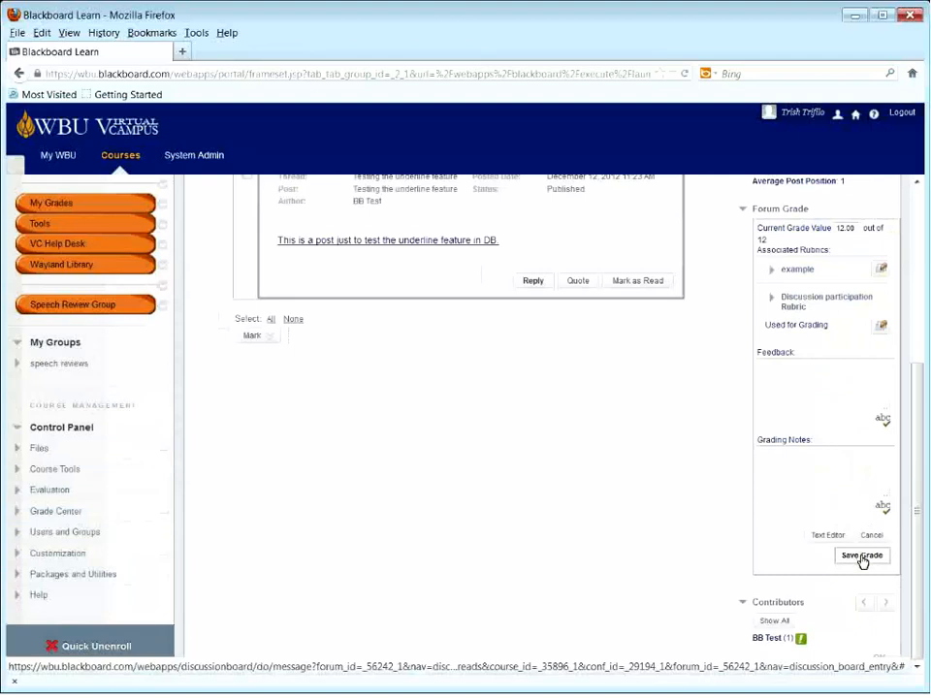
pyautogui.click(860, 558)
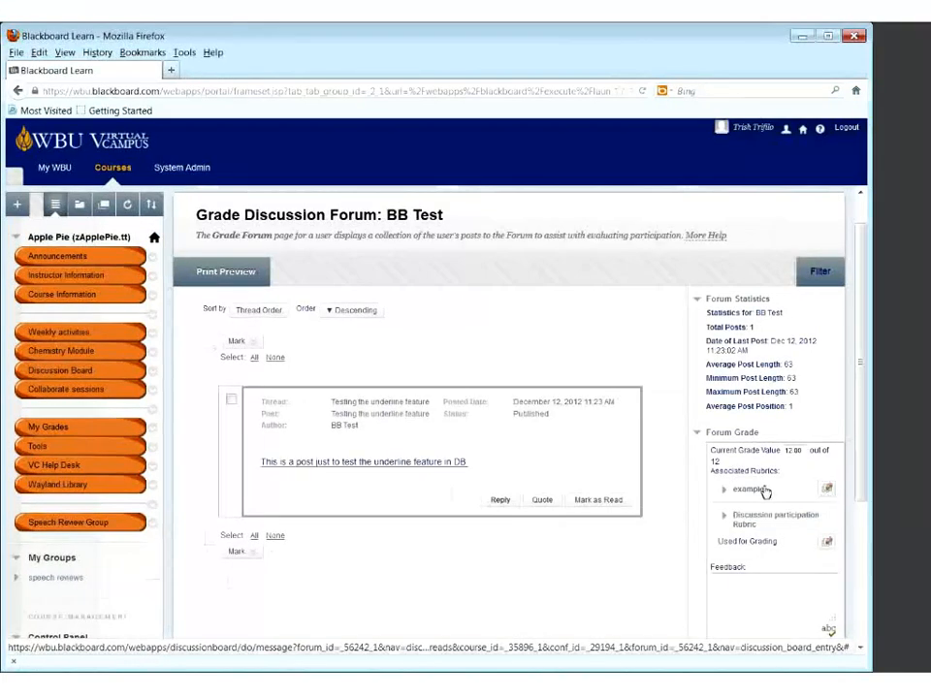
# Step: Evaluate the same student with the "example" rubric, rating basic concept and resources as average, and submit the evaluation
pyautogui.click(749, 492)
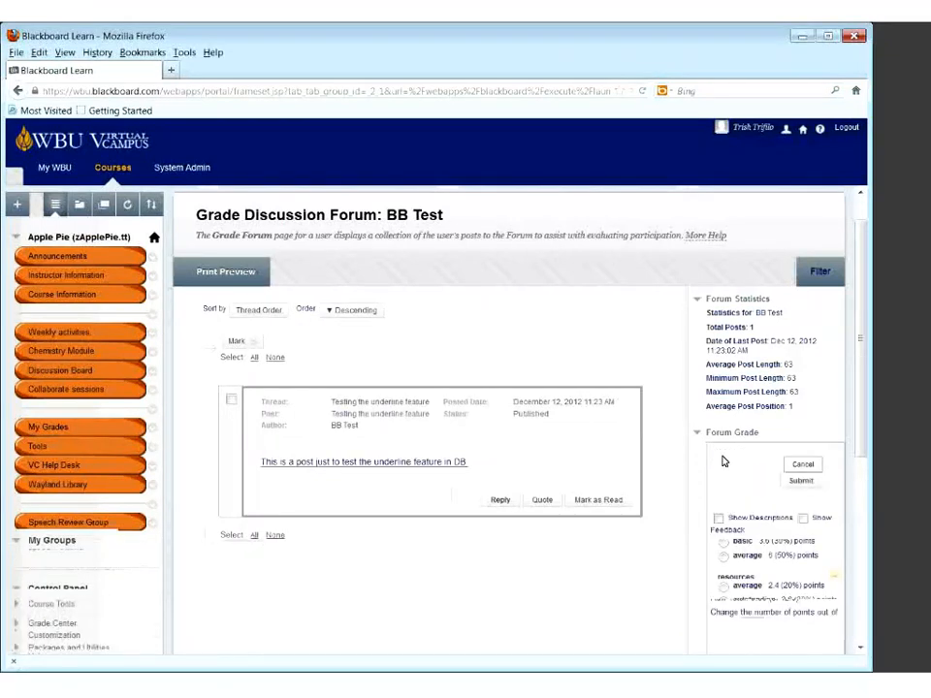
pyautogui.scroll(-3, 723, 462)
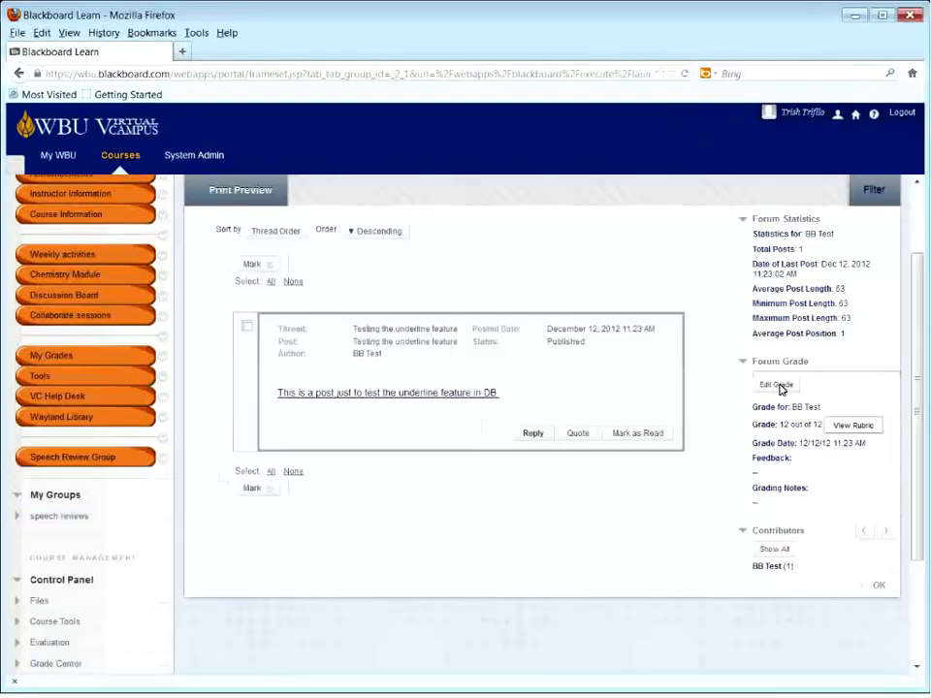
pyautogui.click(780, 386)
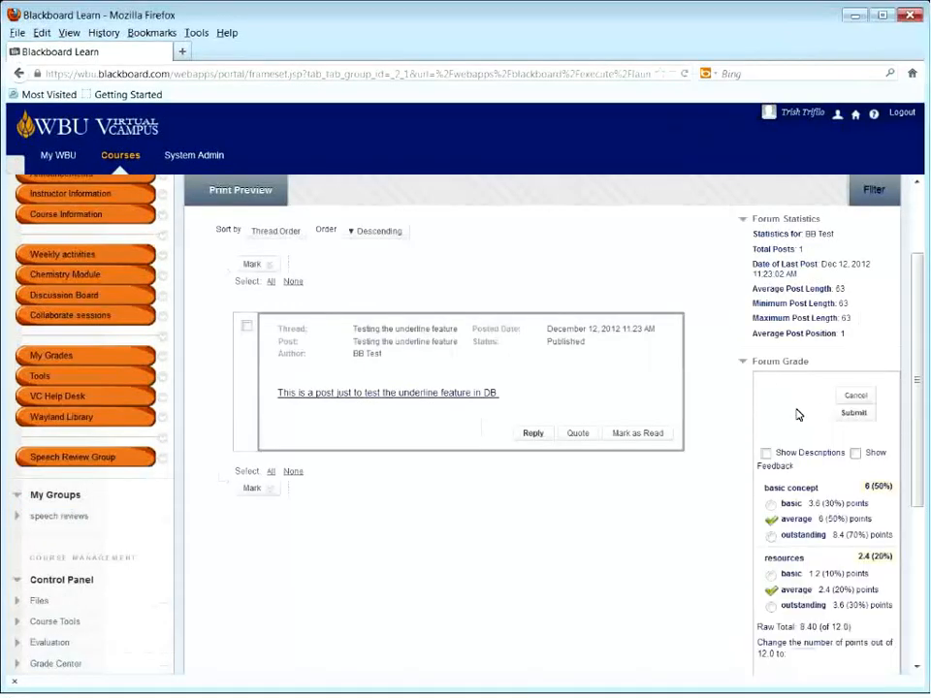
pyautogui.scroll(-4, 859, 603)
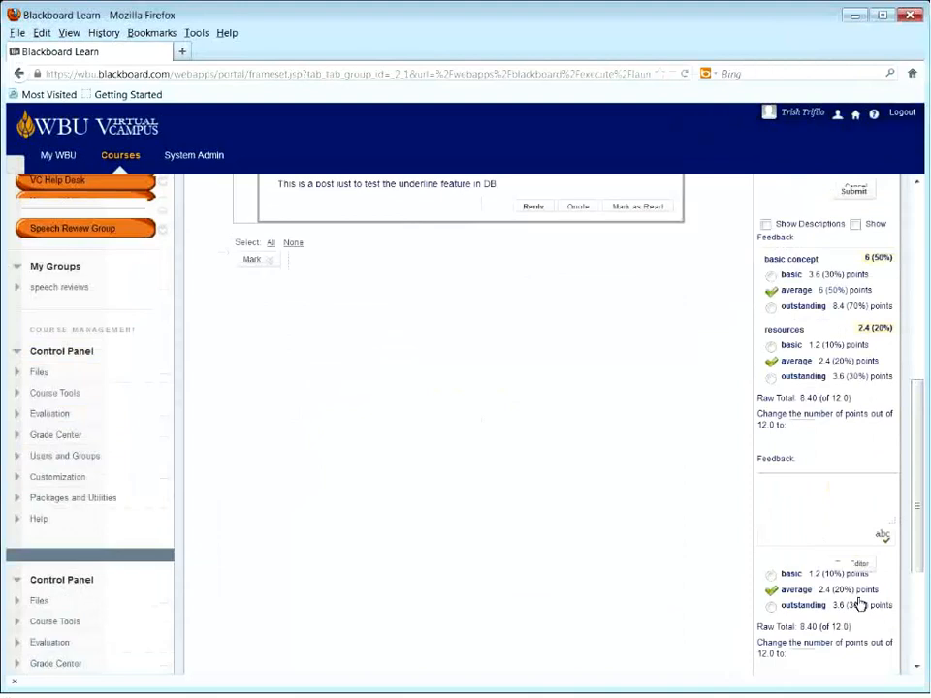
pyautogui.click(858, 599)
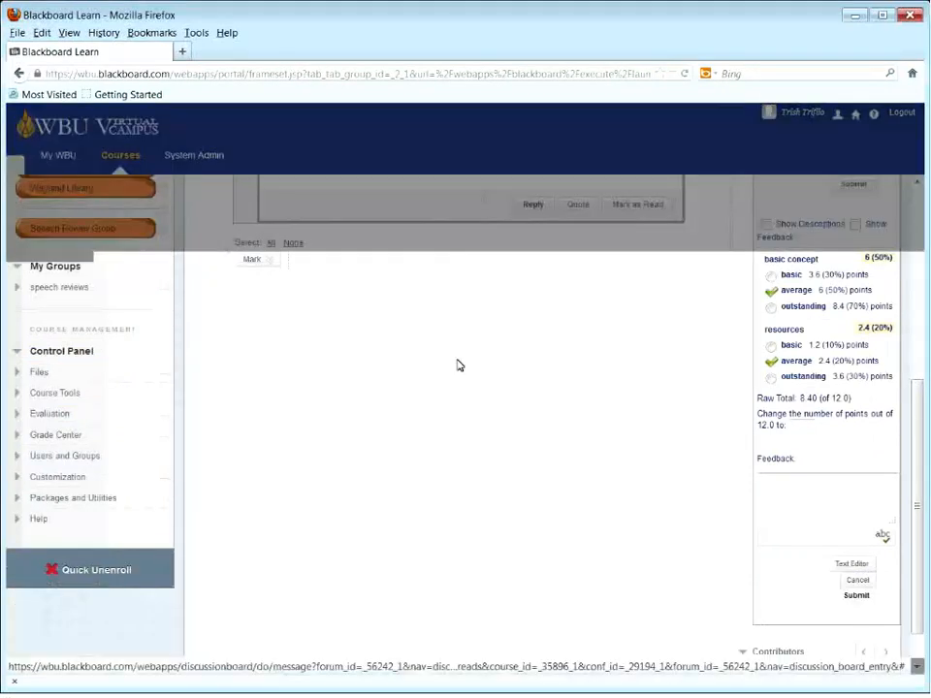